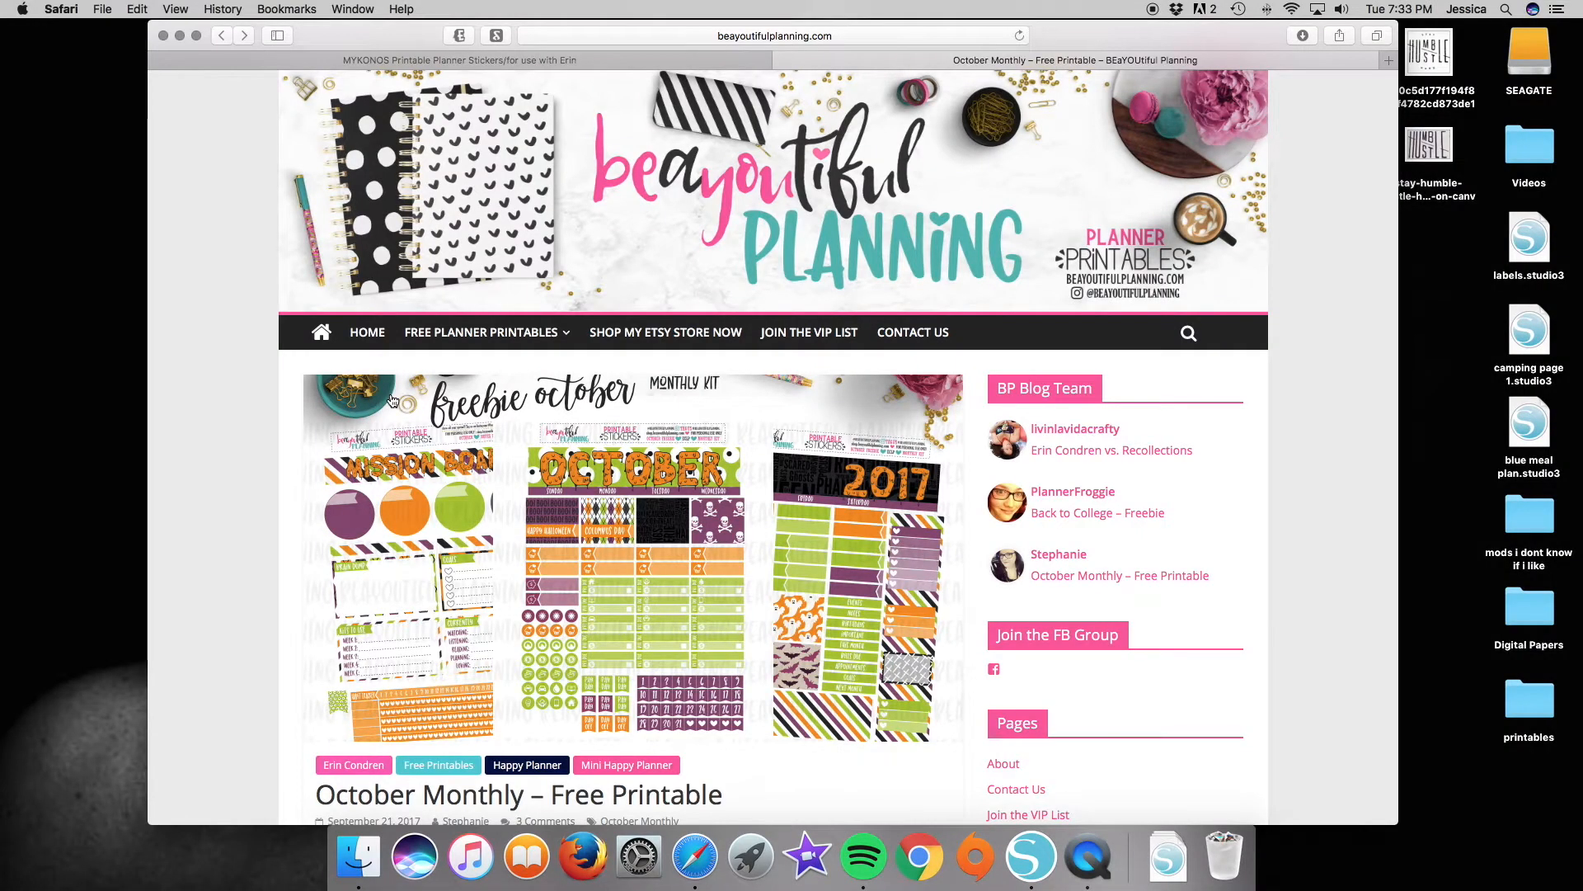
Look through the October Monthly free printable post and open the linked page holding its files.
scroll(177, 347, down, 5)
scroll(175, 347, down, 4)
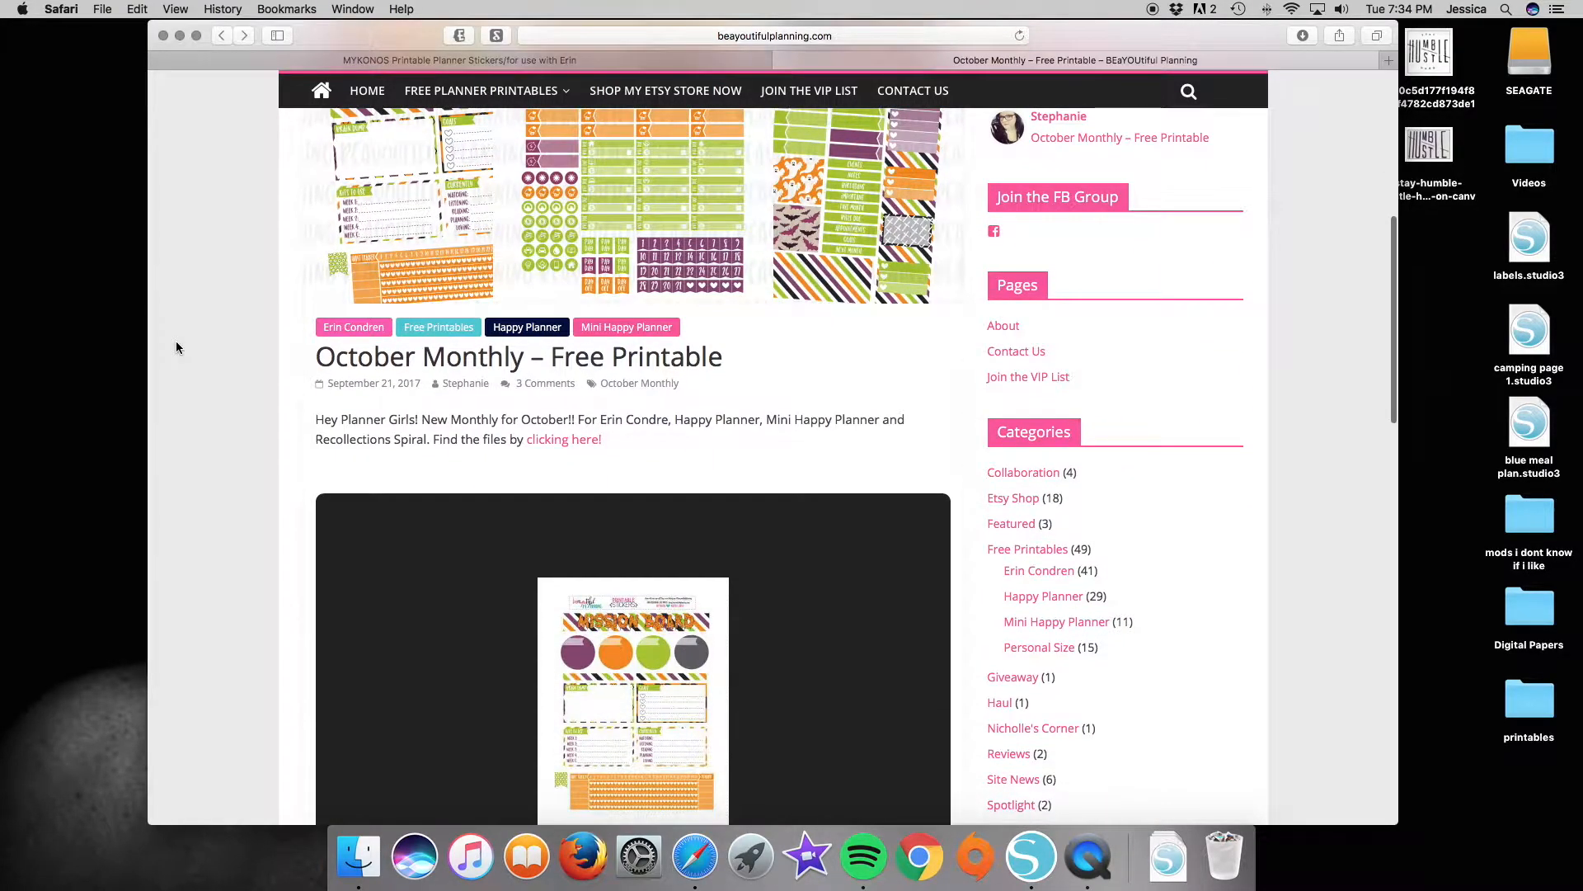
scroll(176, 348, up, 10)
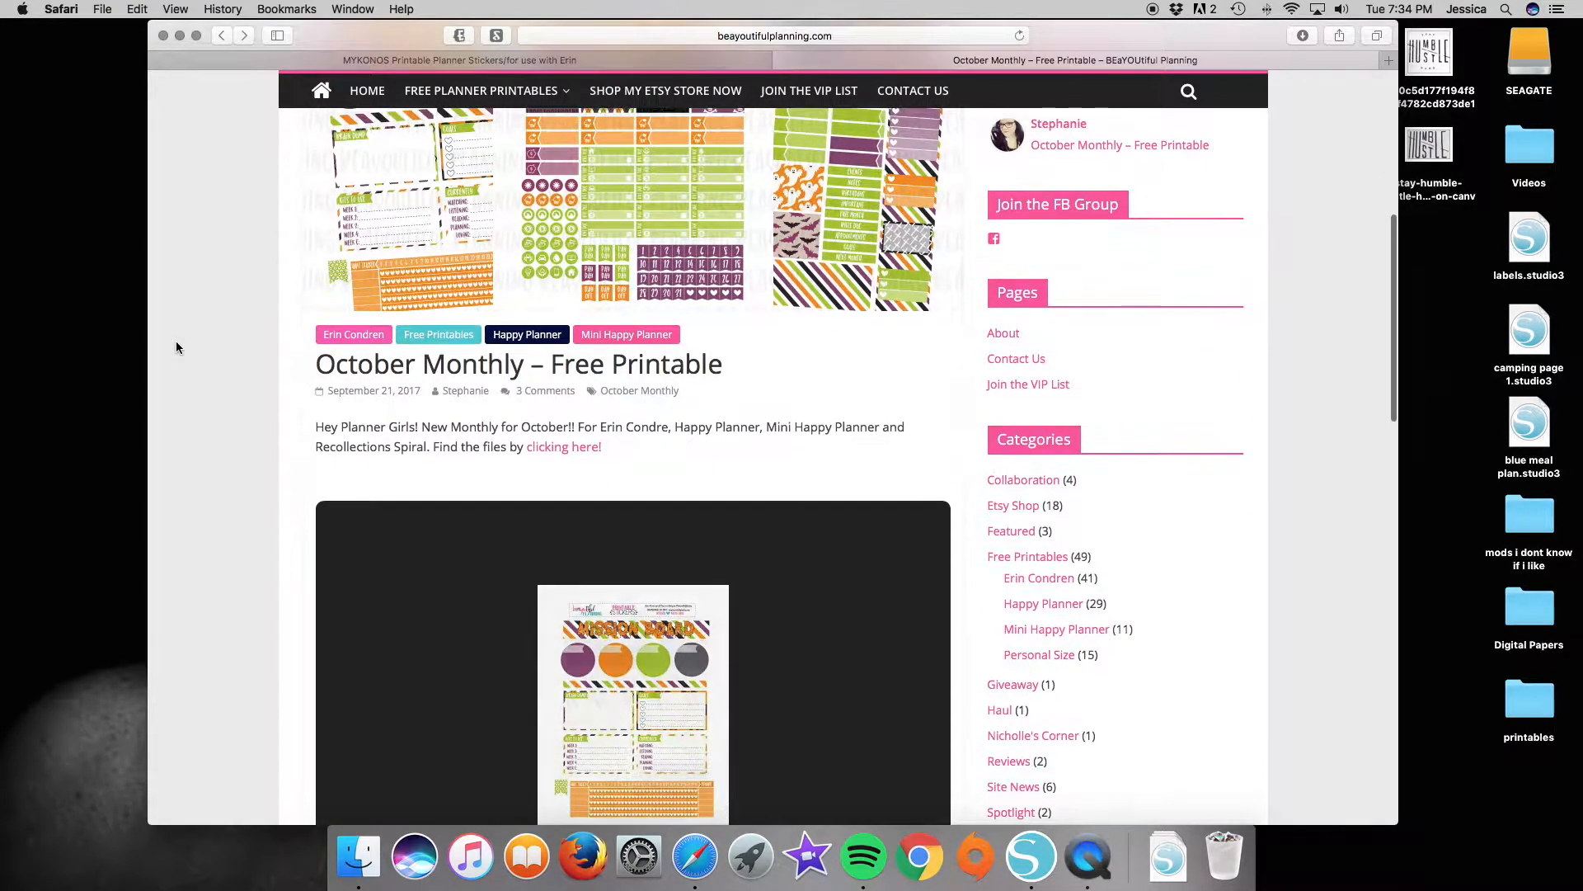
scroll(176, 347, down, 3)
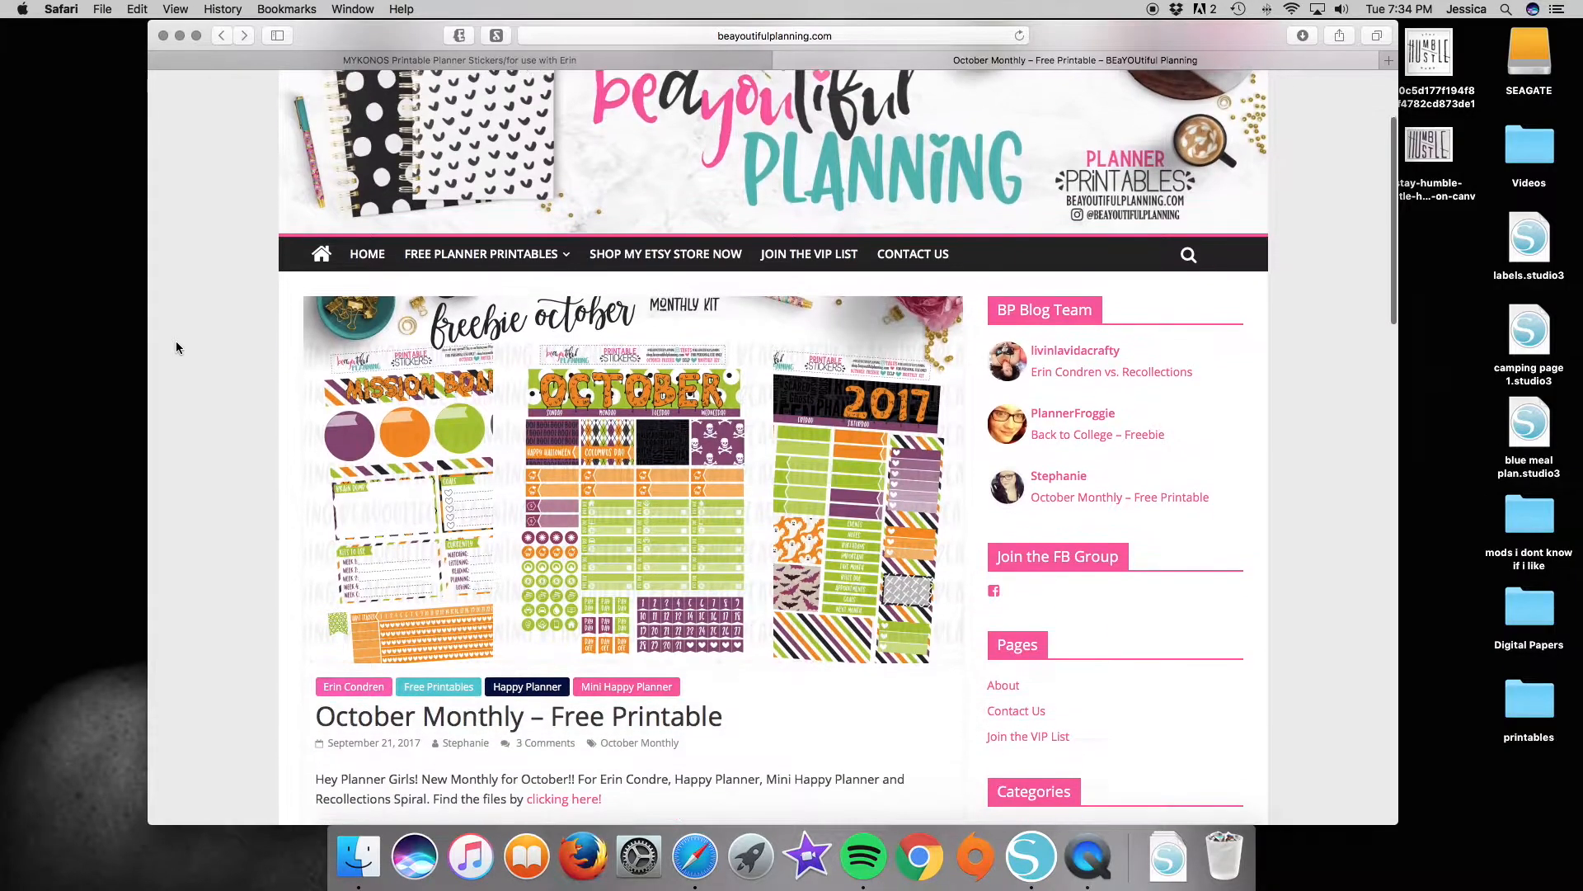
scroll(175, 343, down, 6)
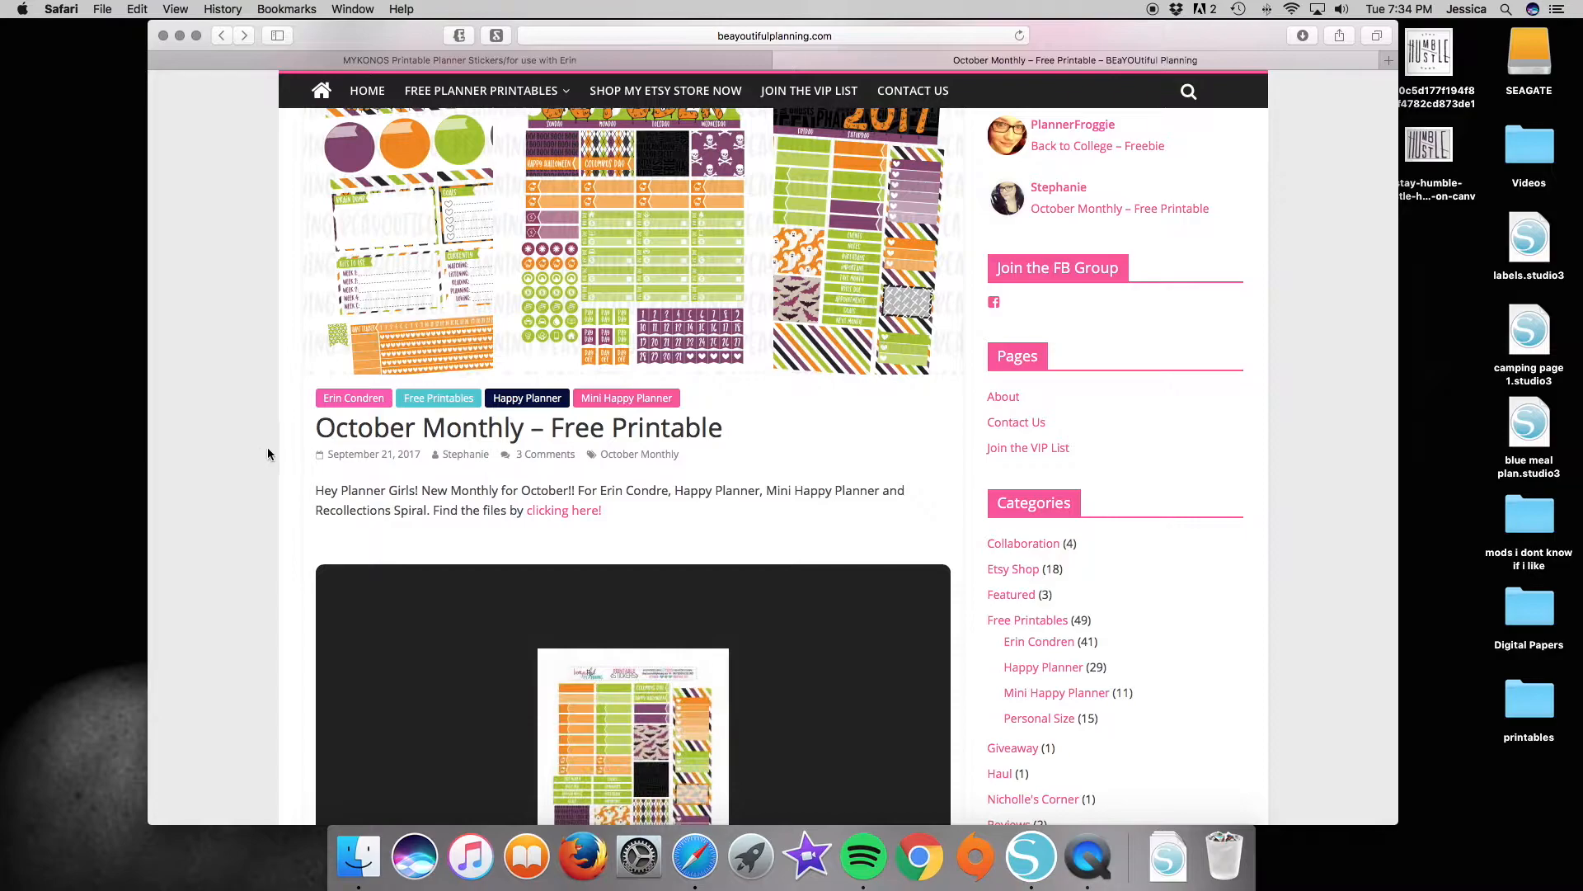
scroll(268, 449, down, 8)
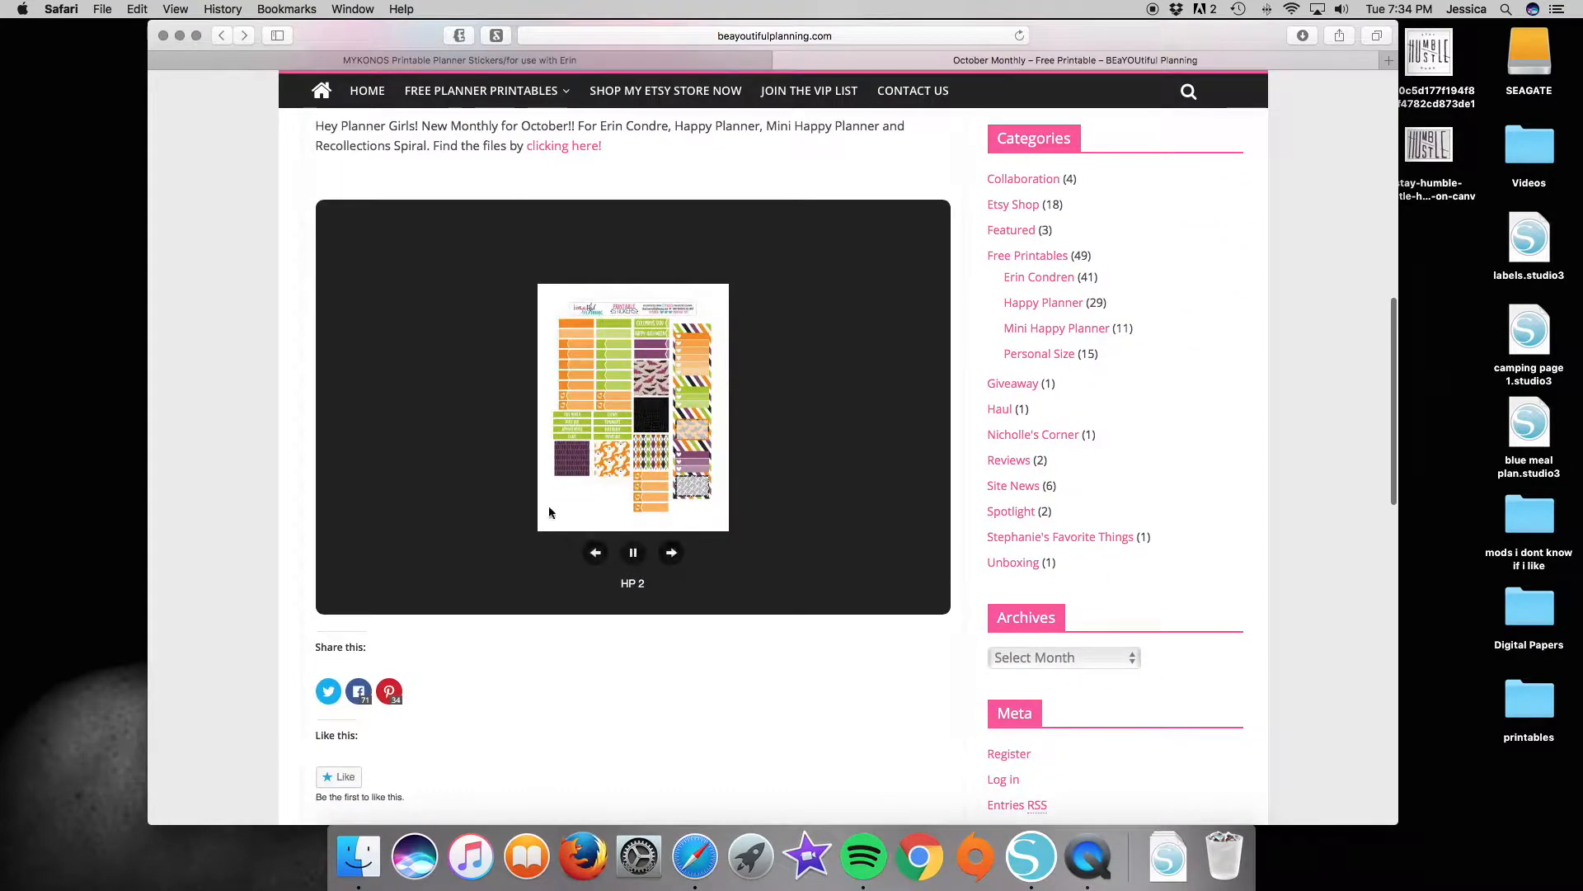
click(549, 146)
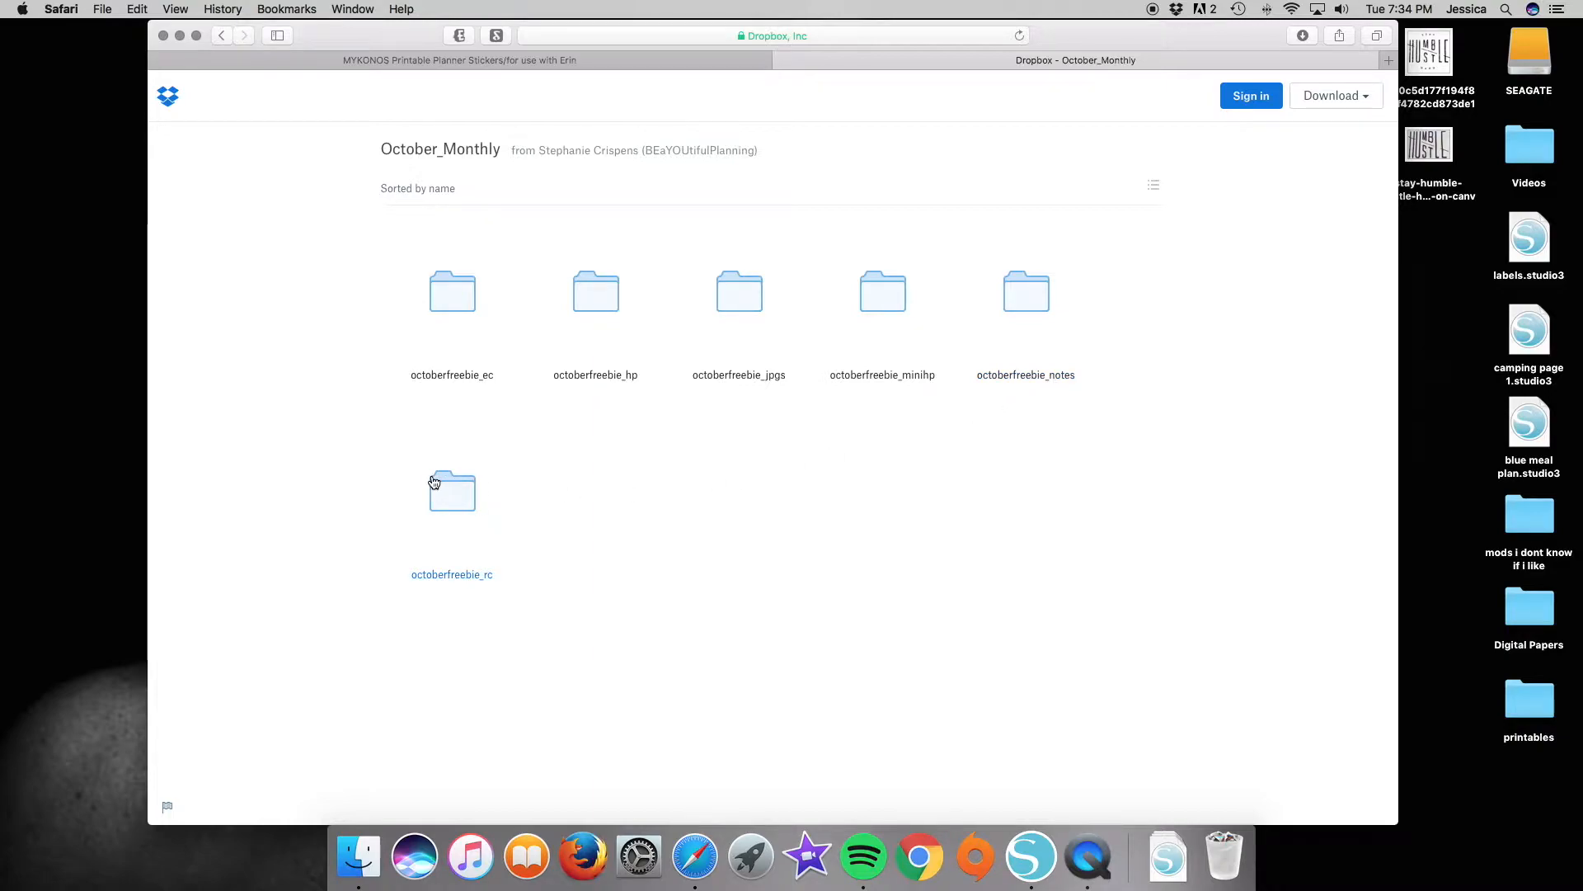
Download the silhouette_files folder from inside the octoberfreebie_ec folder.
click(466, 295)
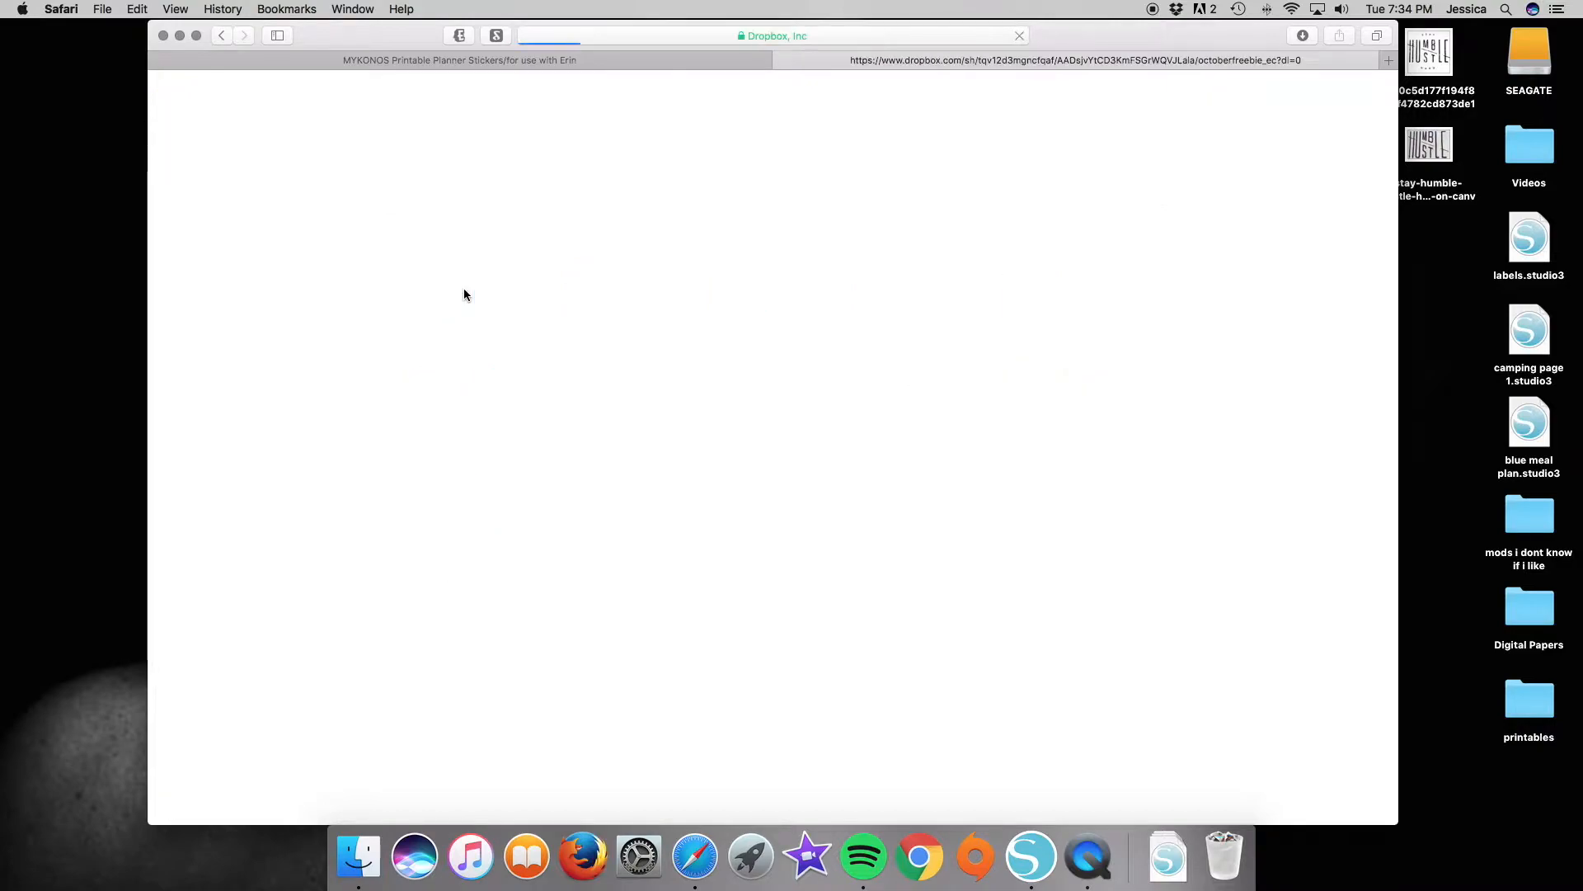
click(602, 304)
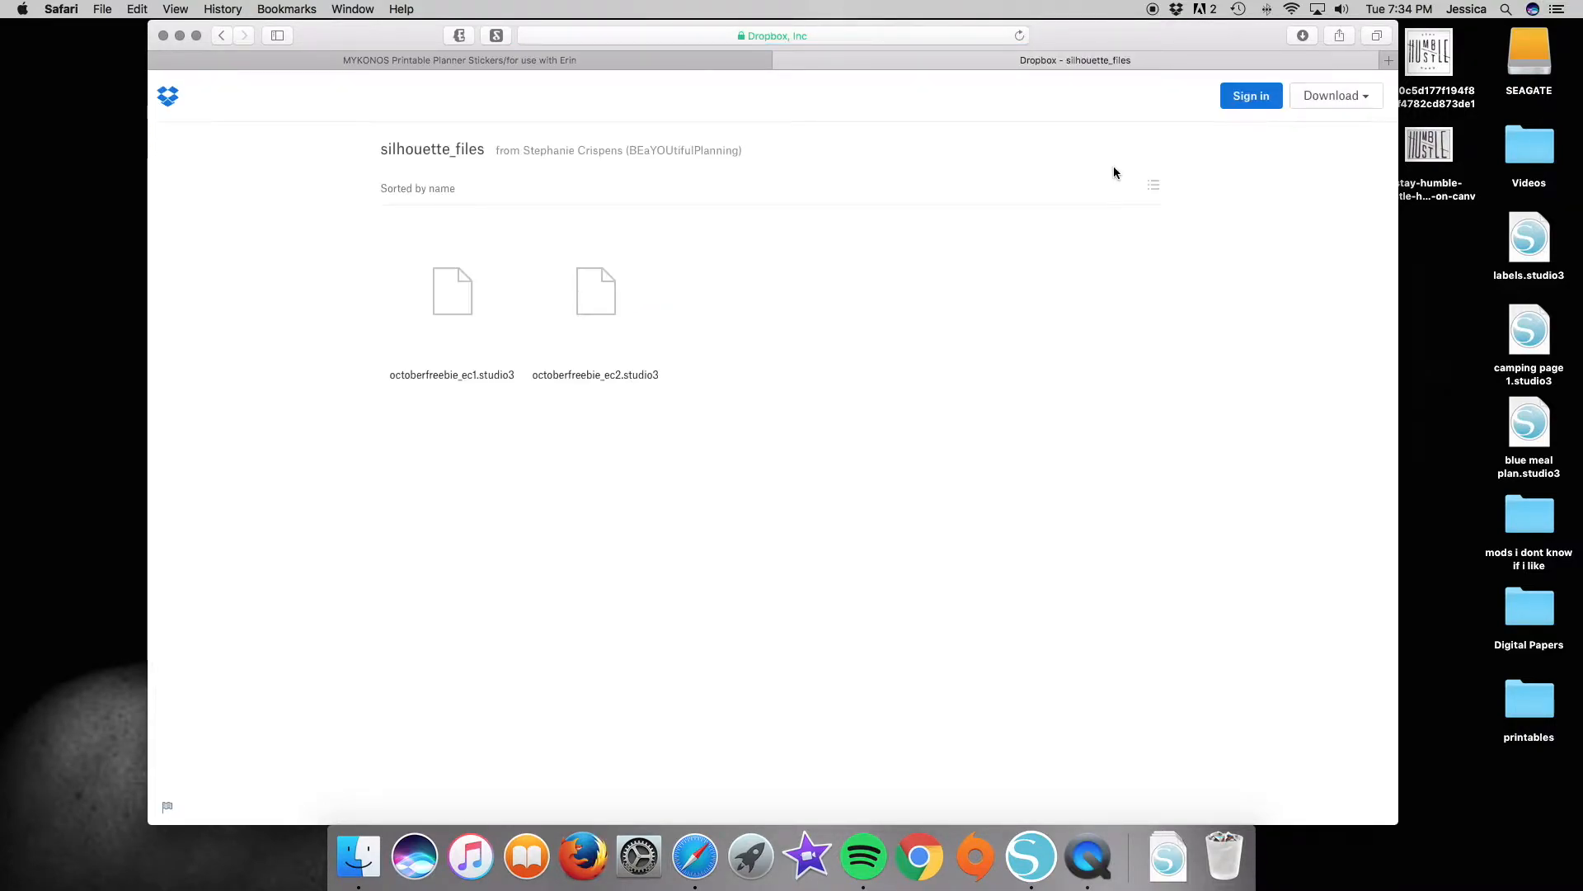
click(1341, 99)
click(1291, 143)
Download octoberfreebie_monthly_notespage.studio3 directly from the octoberfreebie_notes folder and return to that folder's listing.
click(221, 37)
click(221, 37)
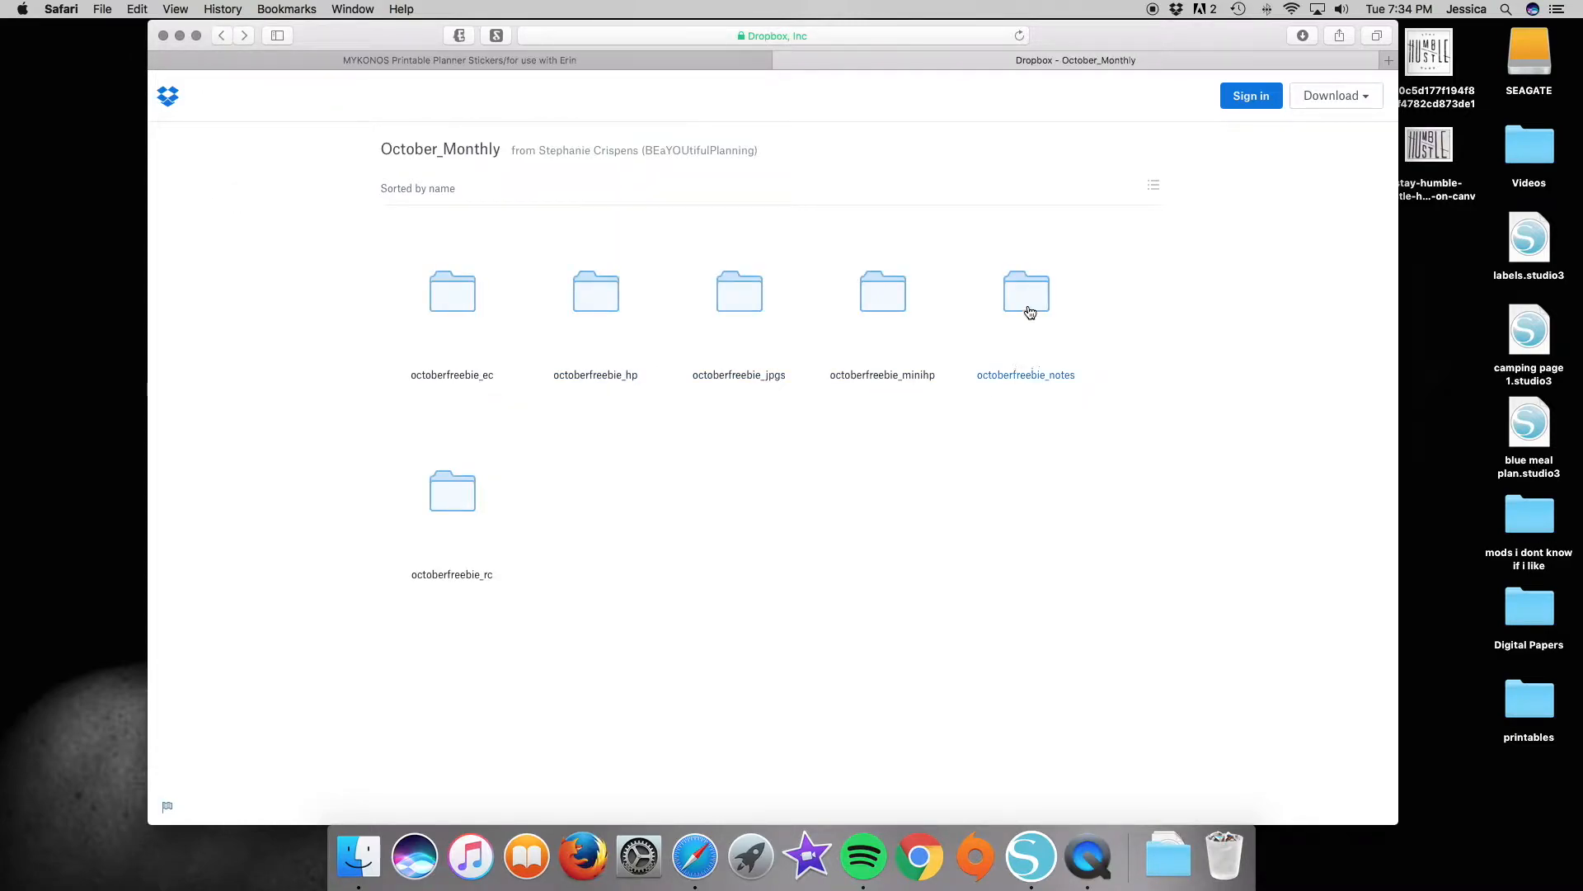
click(973, 313)
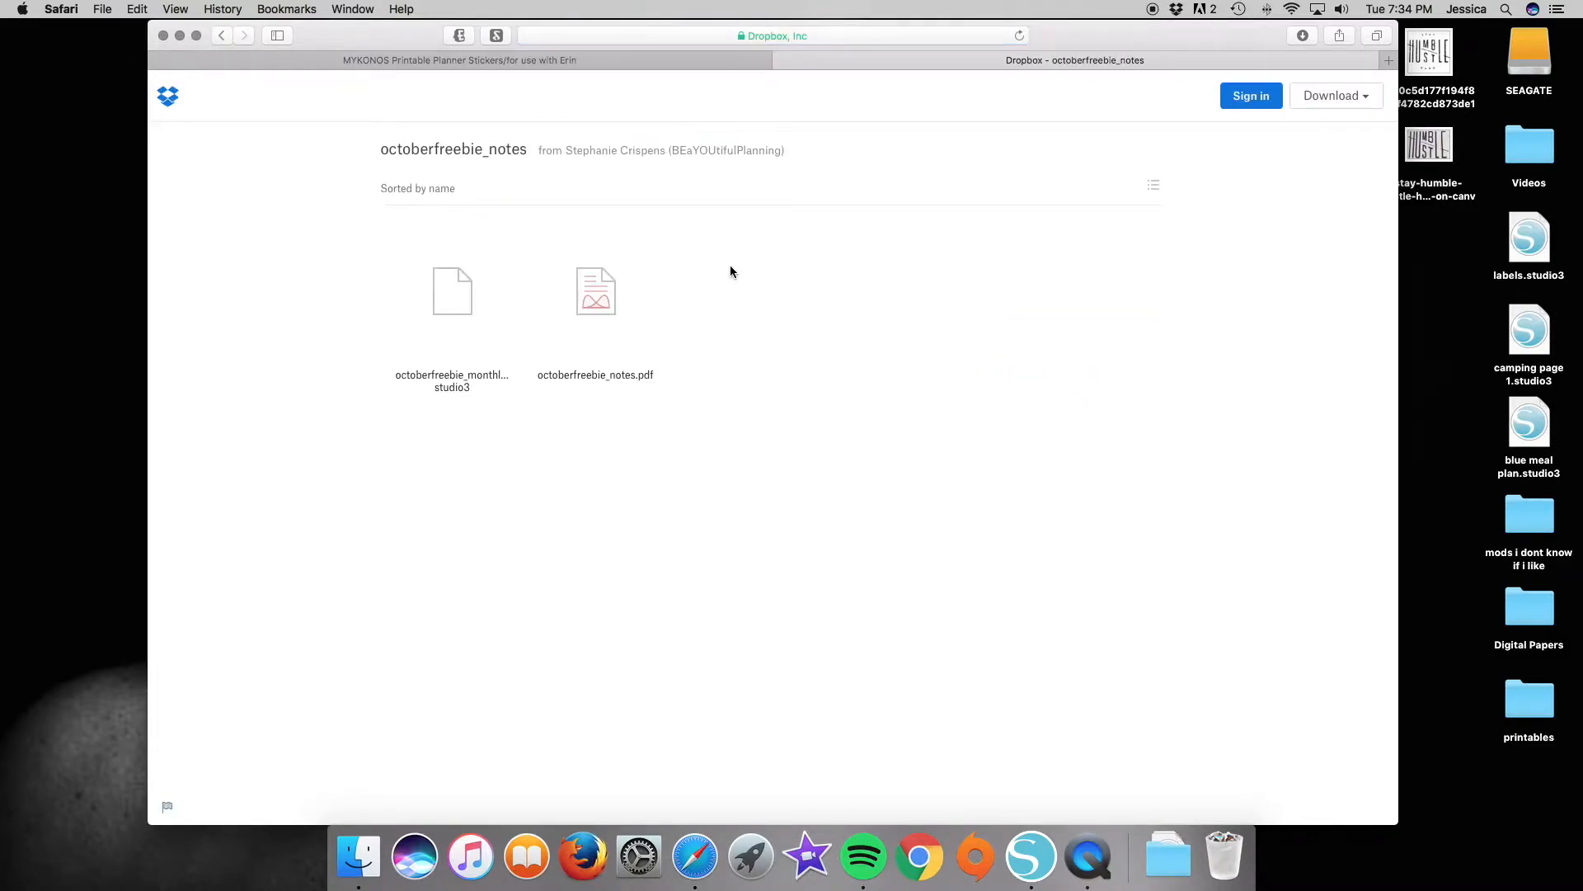
click(452, 292)
click(642, 560)
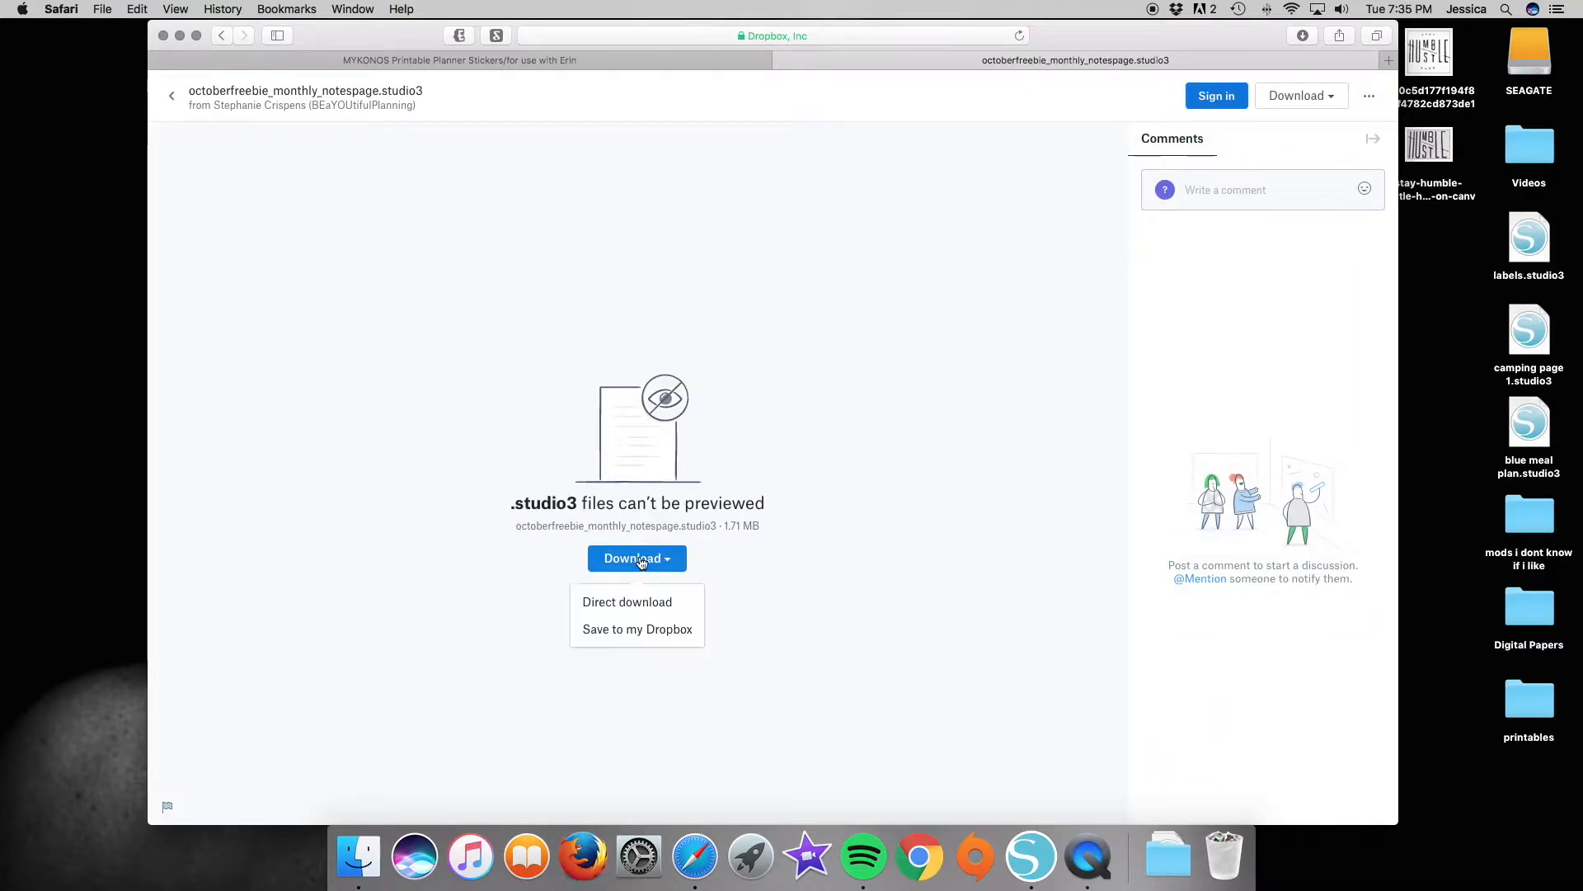
click(602, 601)
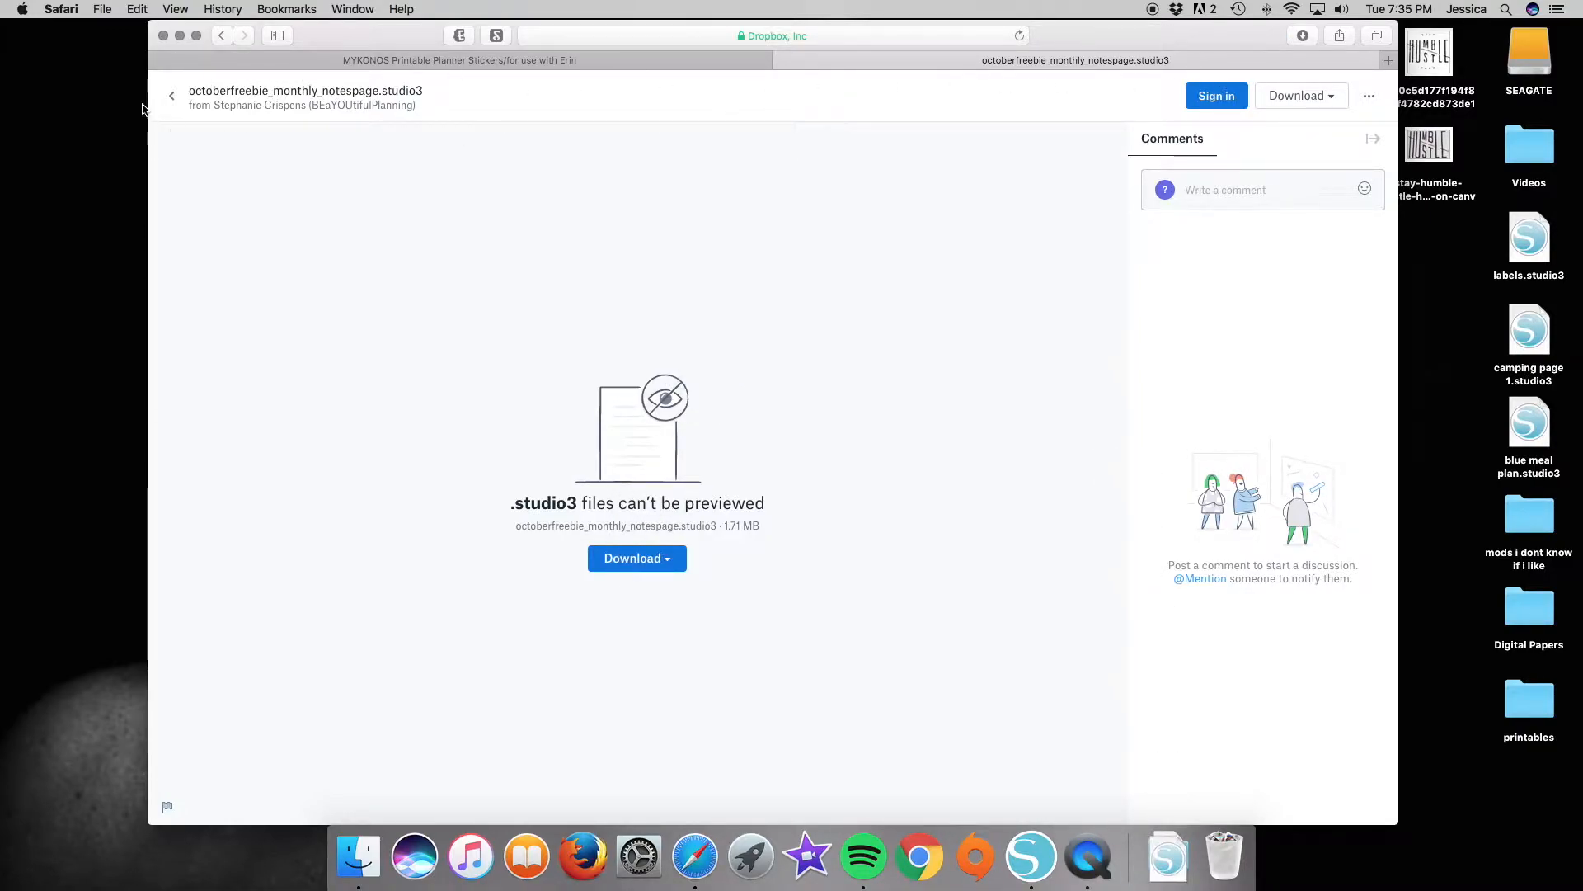
click(172, 95)
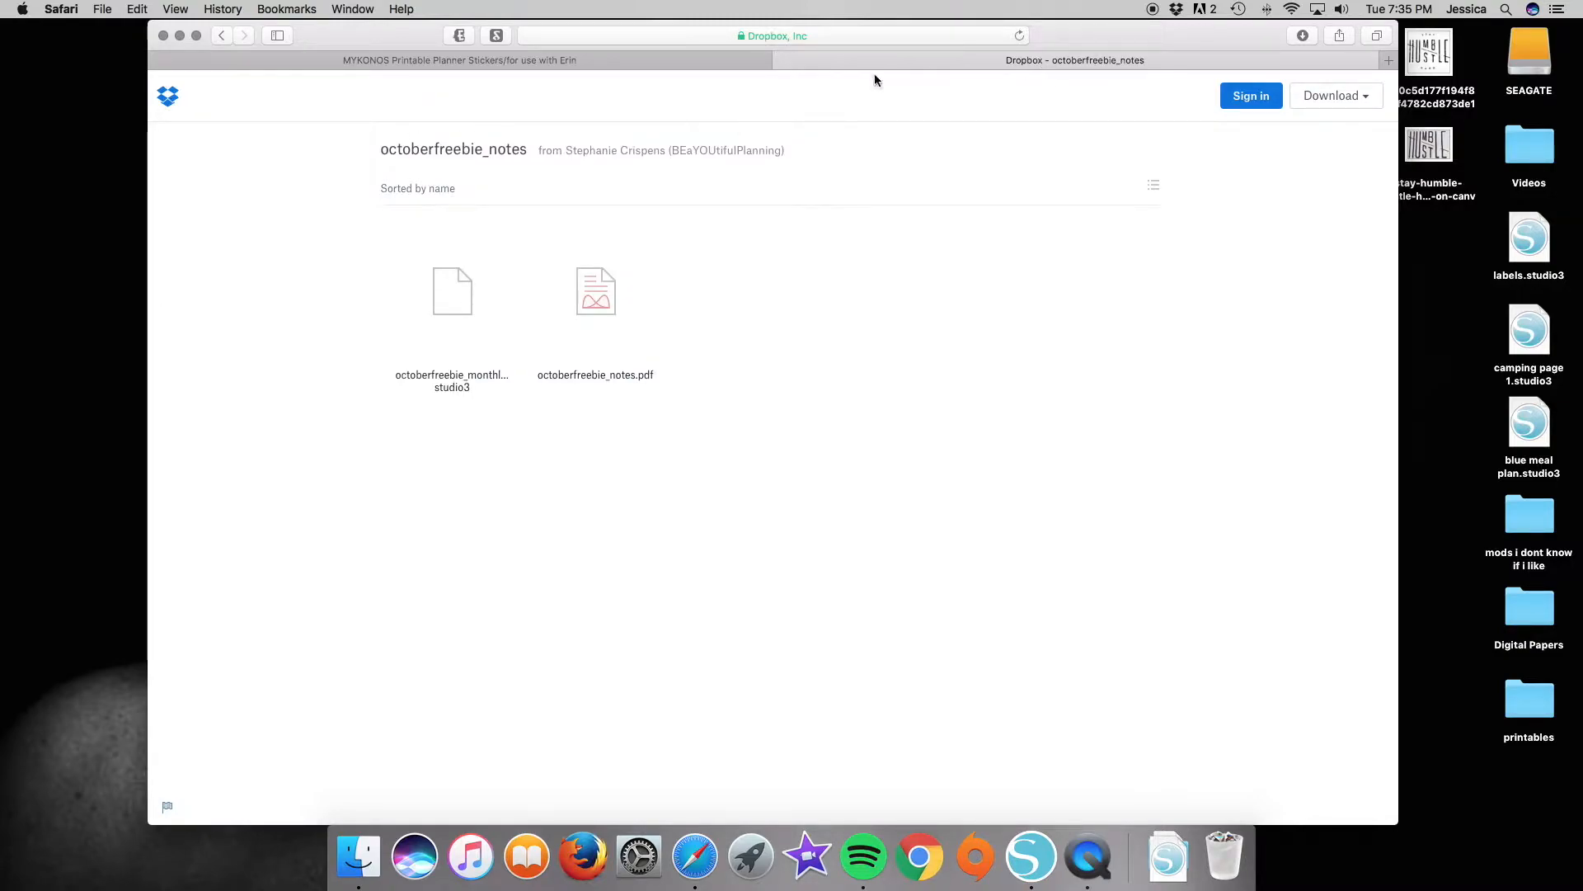
Minimize the browser window and check the Downloads folder for the downloaded October files.
click(180, 35)
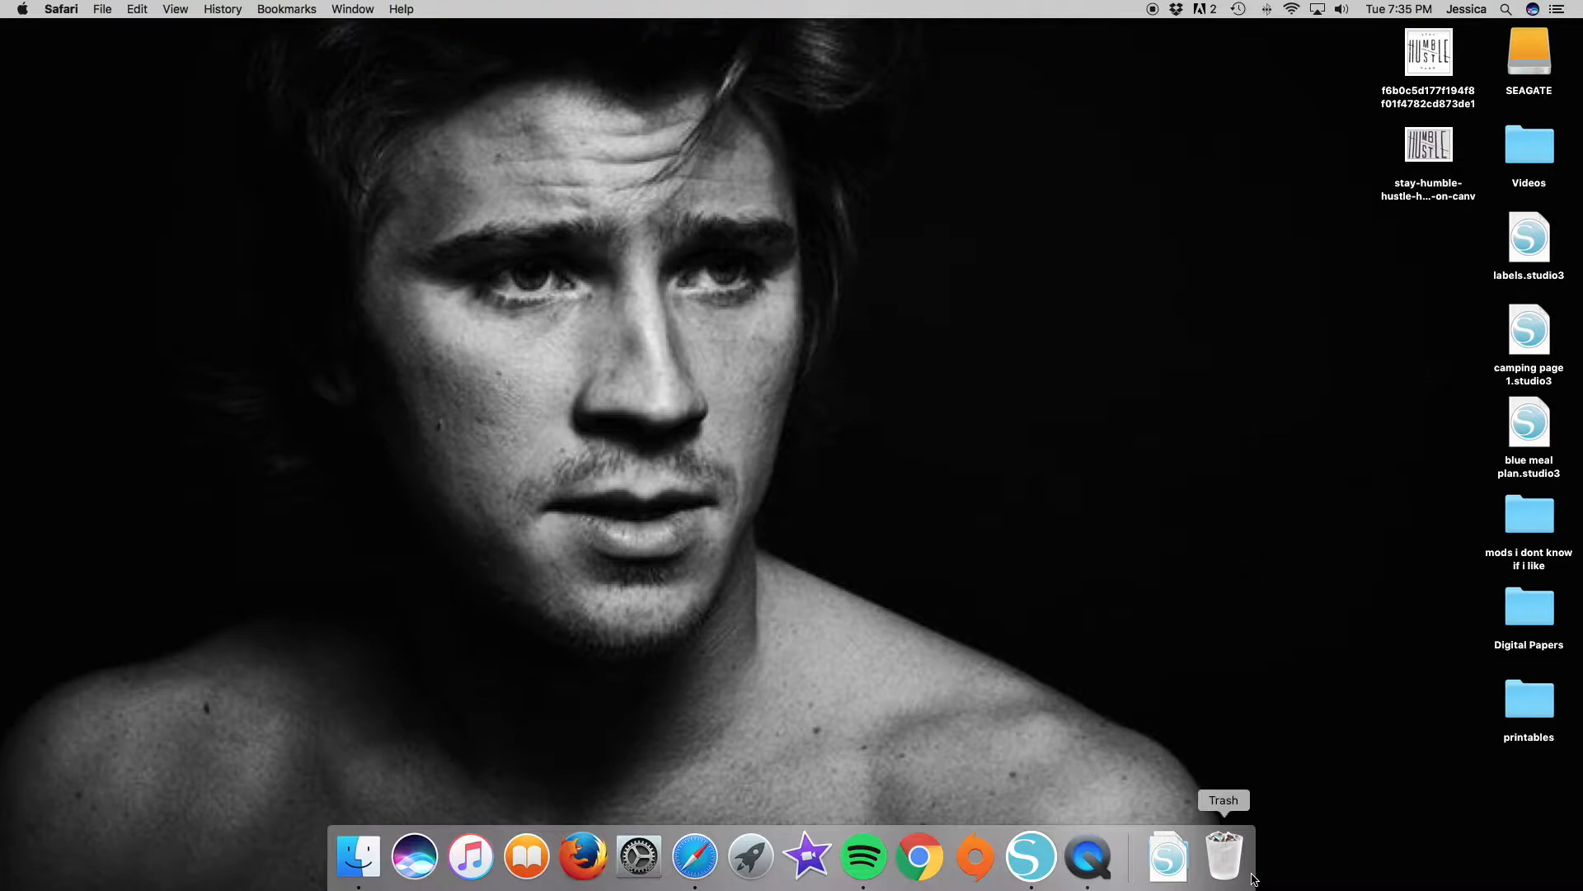
click(1165, 868)
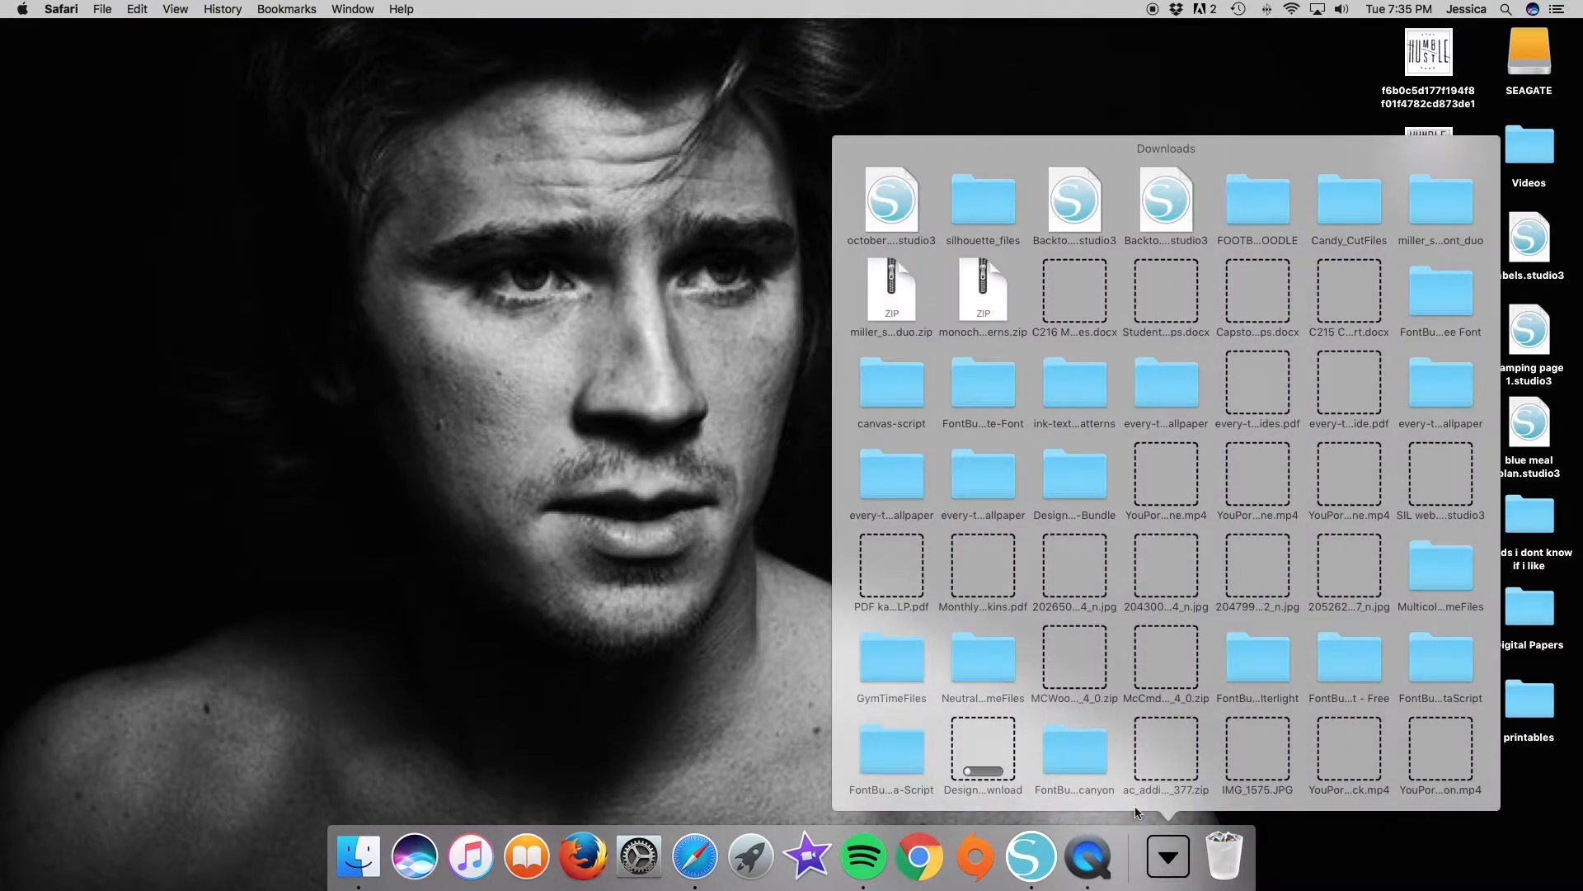
click(506, 726)
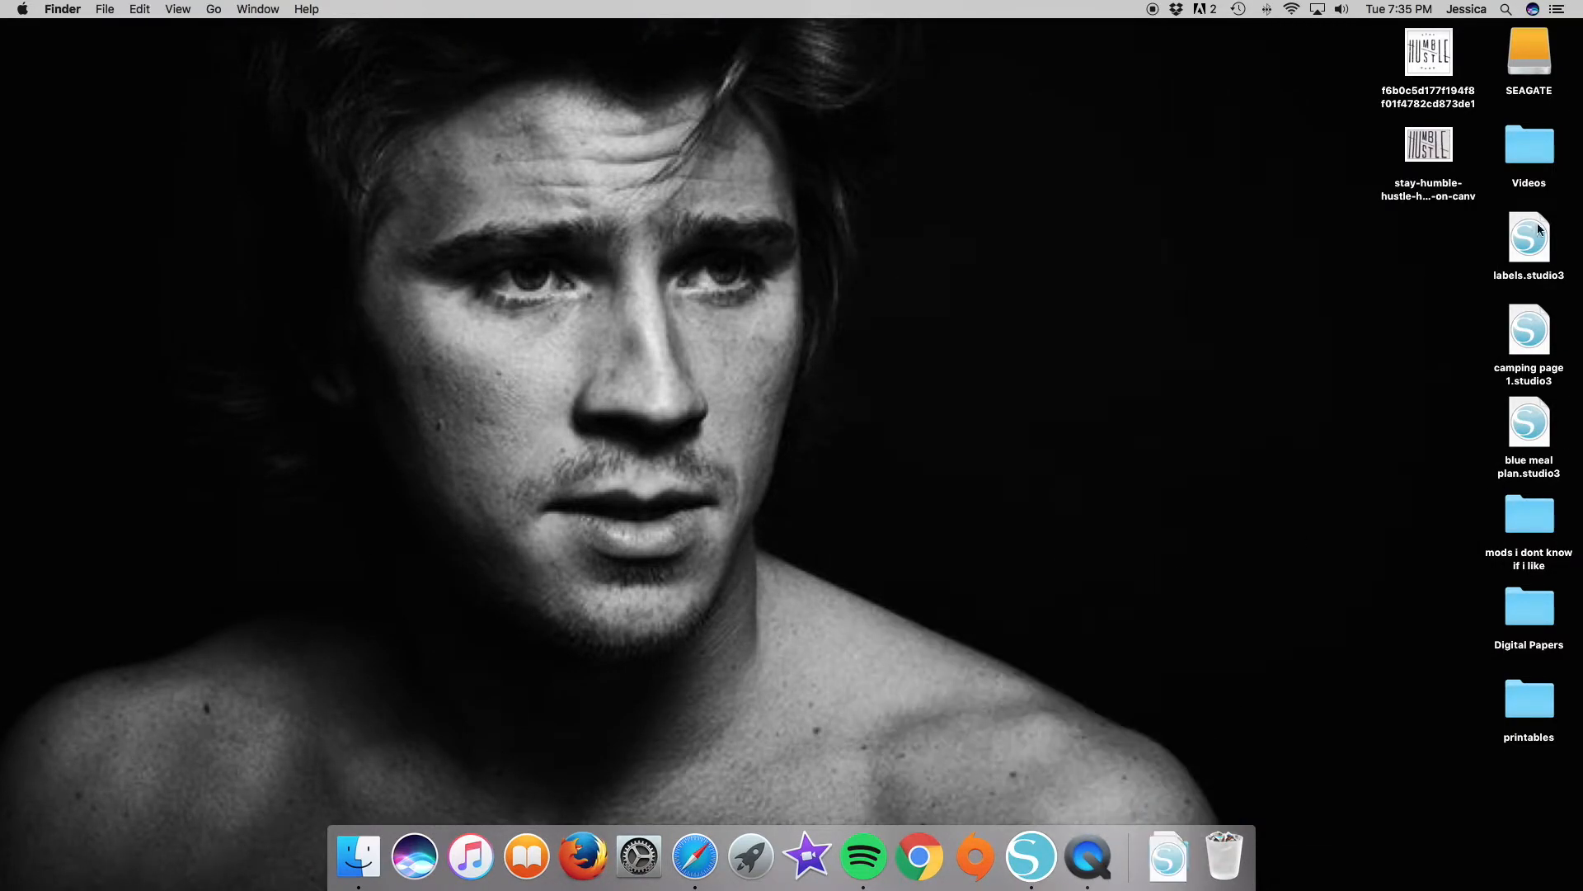
Open the printables folder from the desktop, show its contents as icons and move its window higher.
double_click(1532, 700)
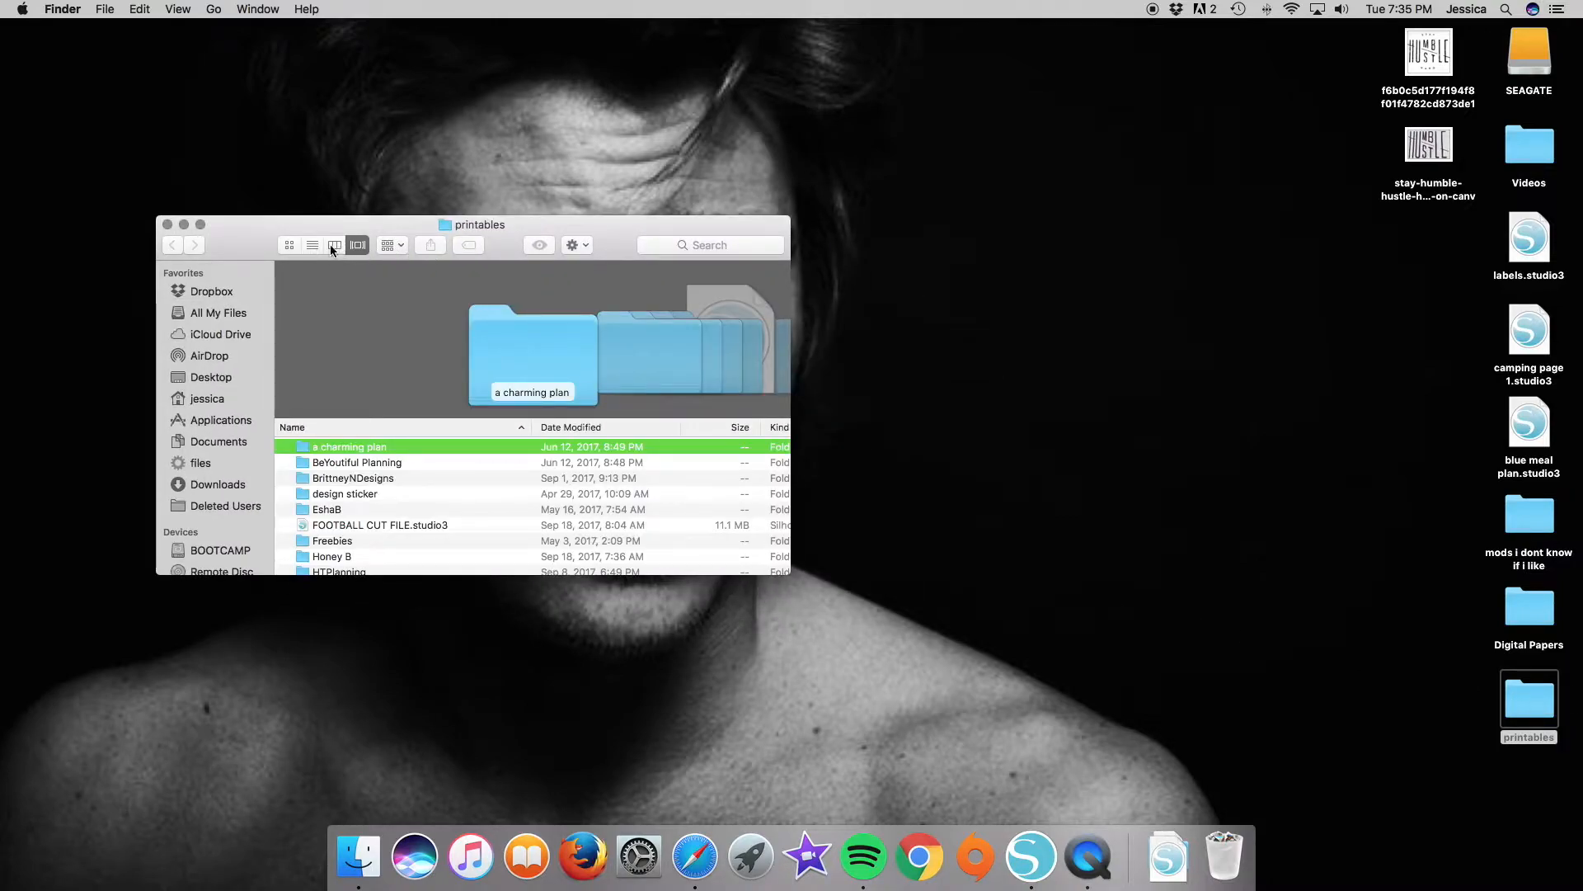
click(290, 246)
drag(242, 236, 221, 161)
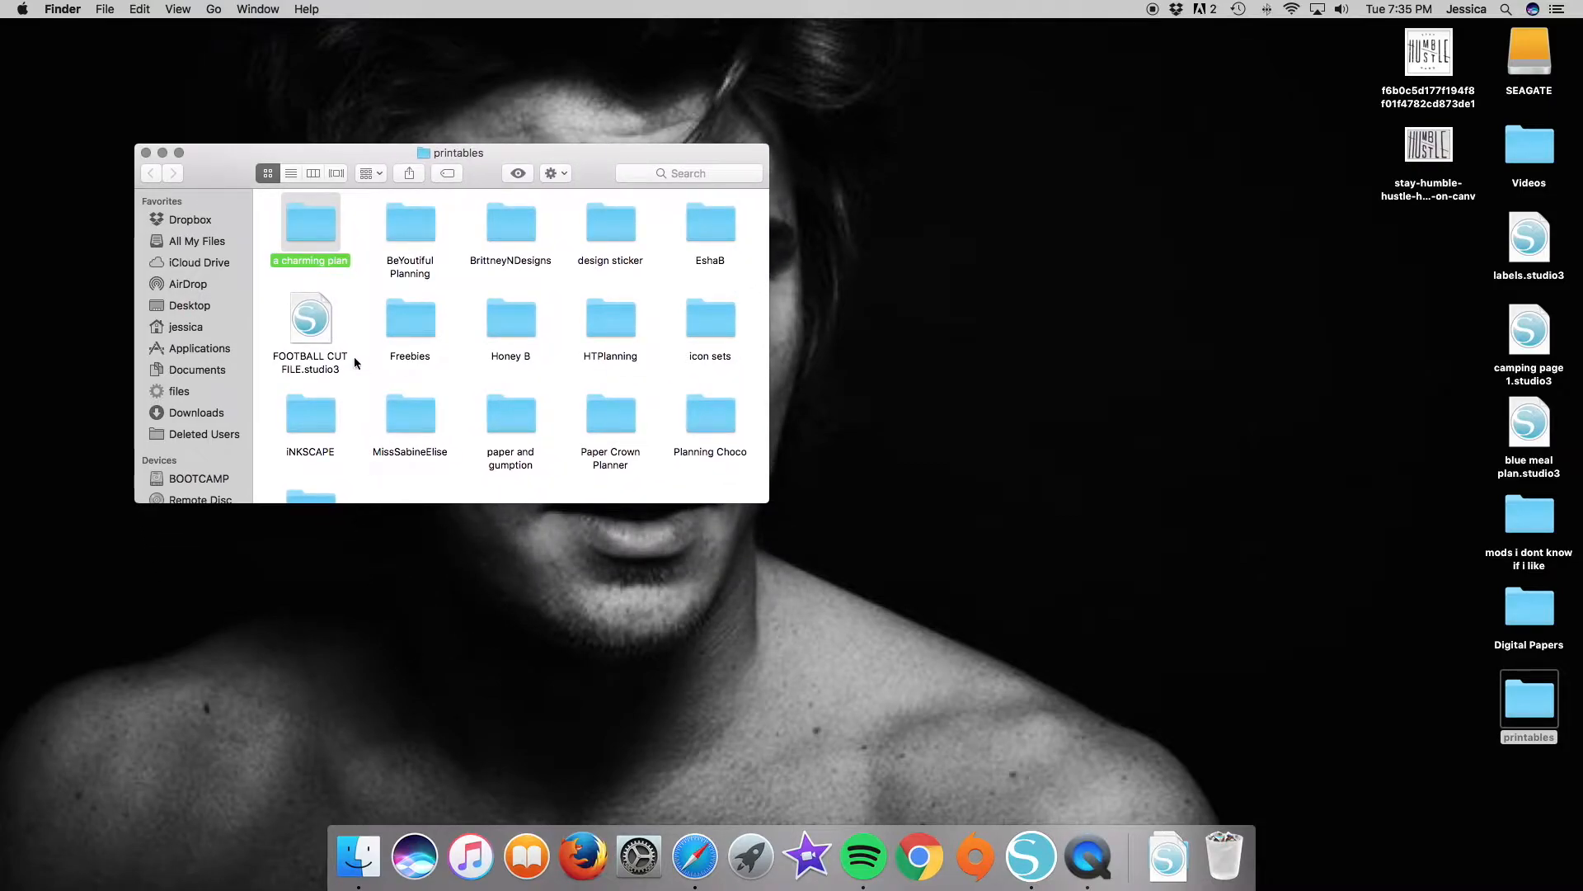
Create a new folder named "Honey B Printables" inside the printables folder.
scroll(408, 454, down, 1)
click(421, 461)
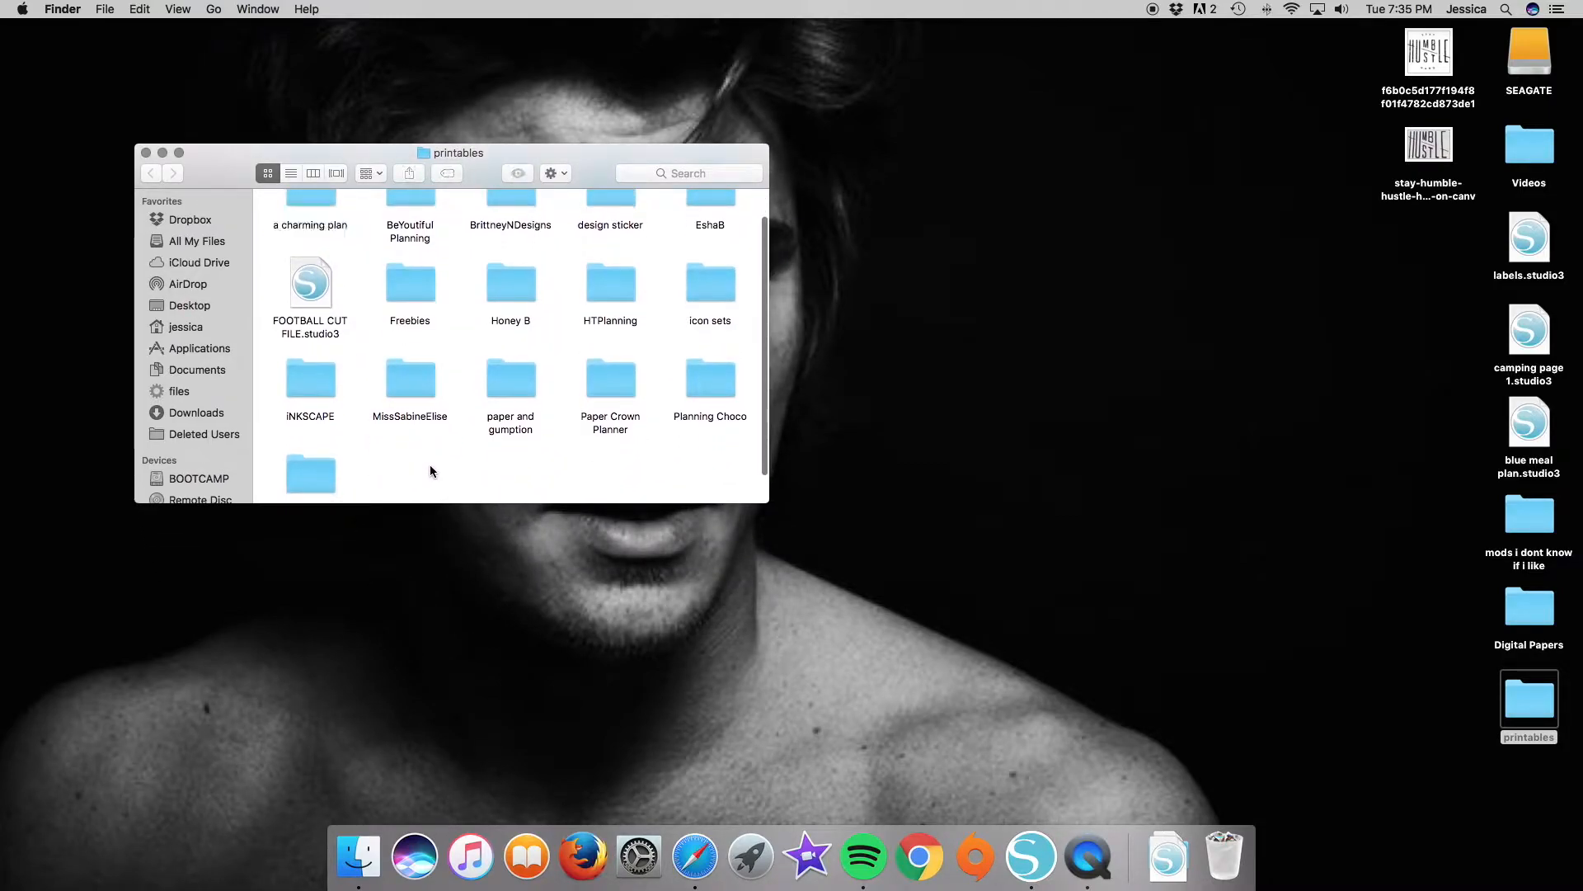
right_click(431, 463)
click(483, 474)
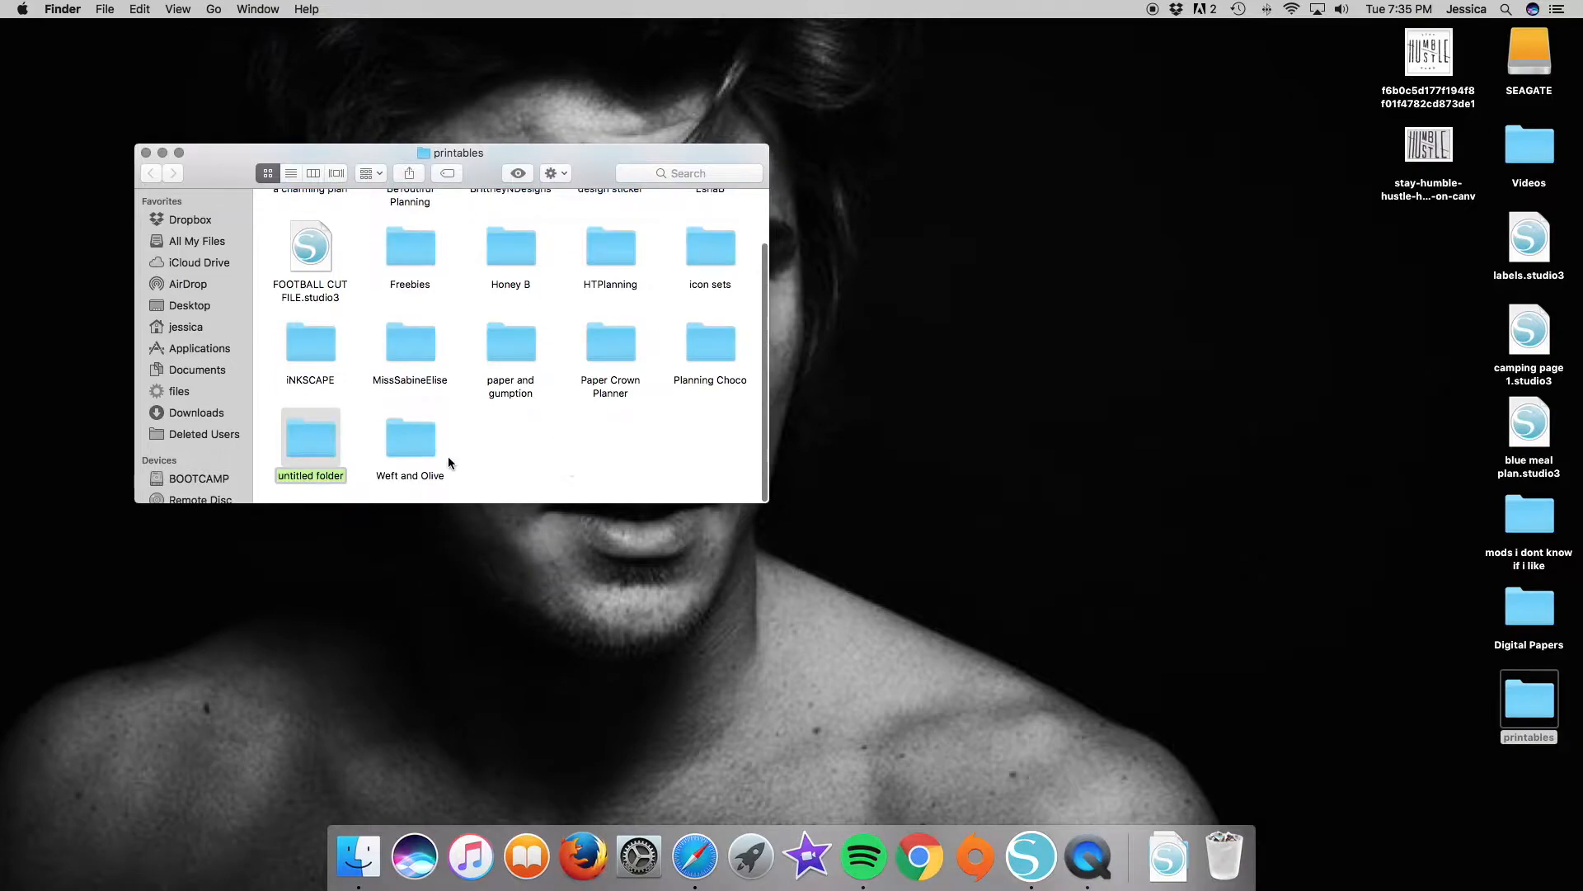
text(Honey B Printan)
key(BackSpace)
text(bles)
key(Return)
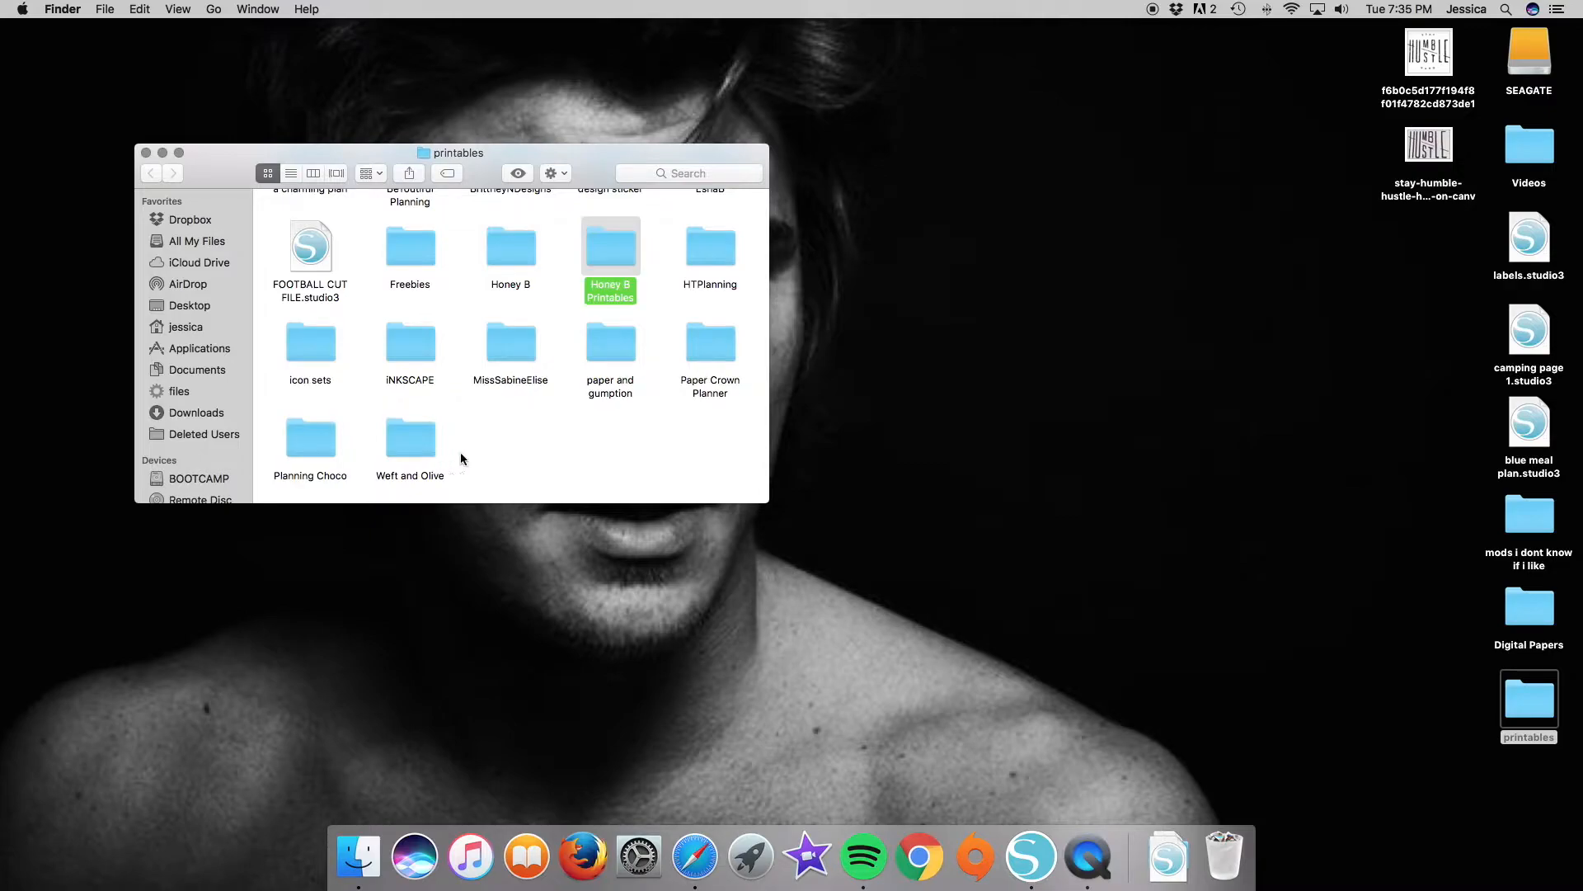
Check the Honey B folder's contents and delete it, and move FOOTBALL CUT FILE.studio3 into the Honey B Printables folder.
scroll(564, 417, up, 2)
click(512, 317)
double_click(521, 319)
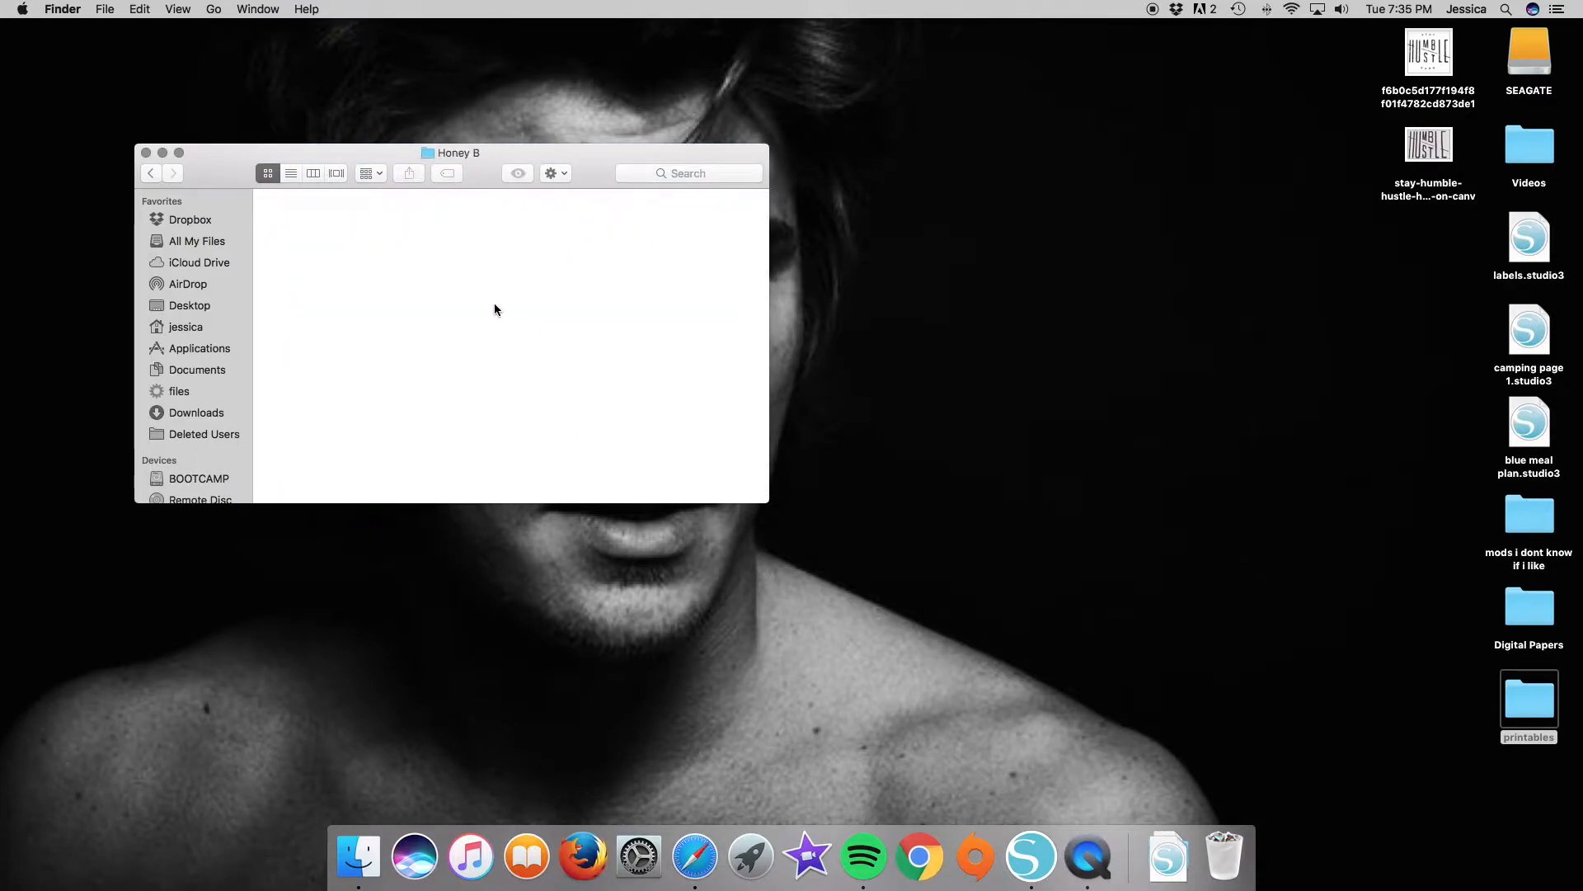
click(154, 174)
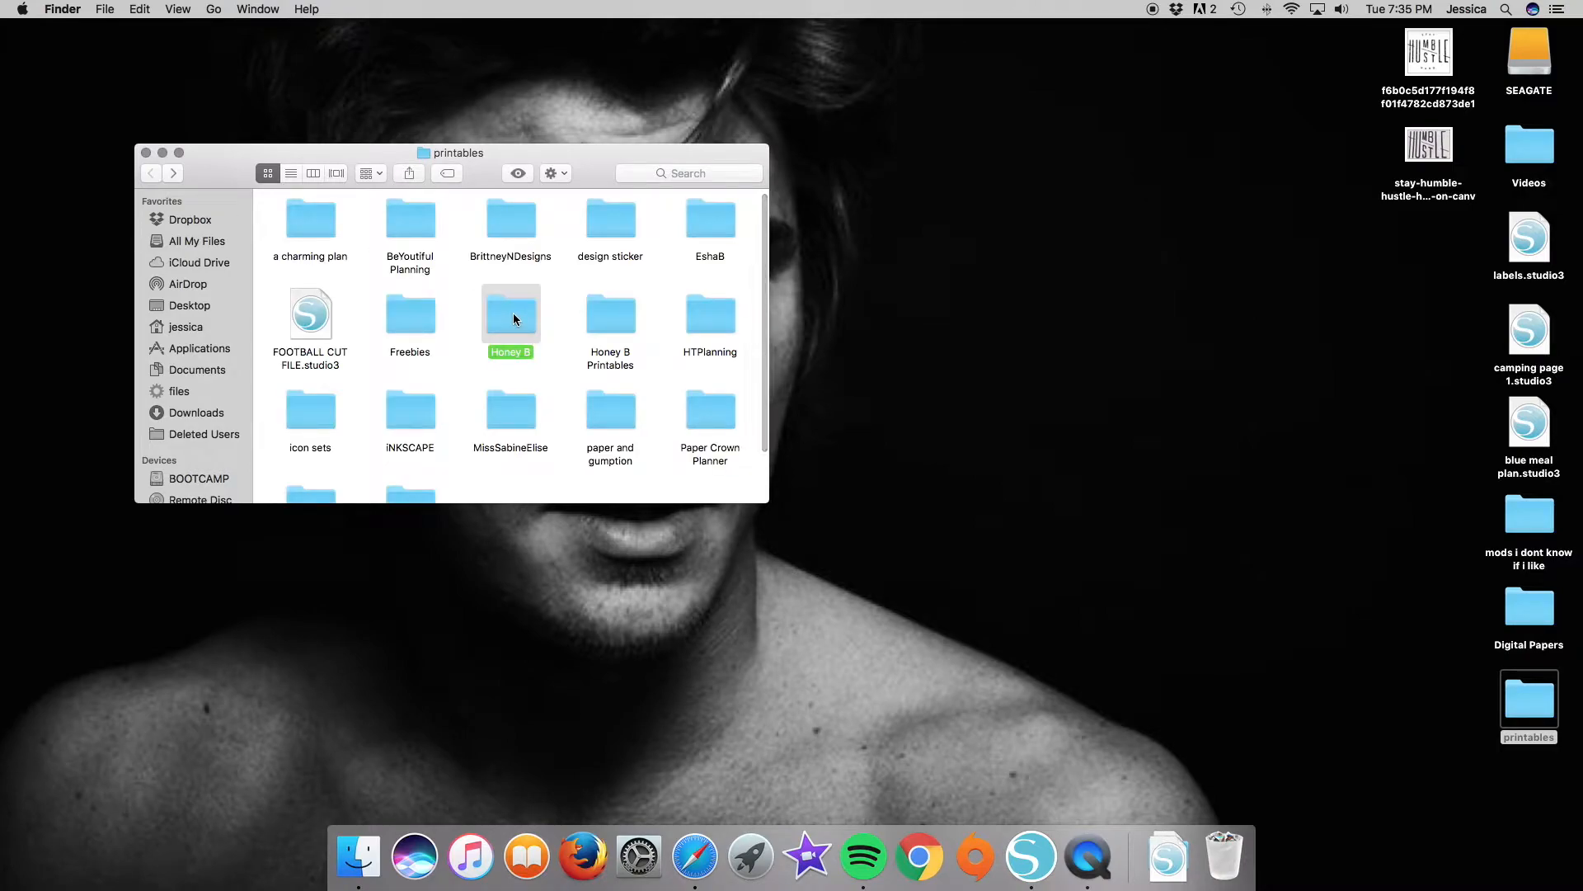
key(super+BackSpace)
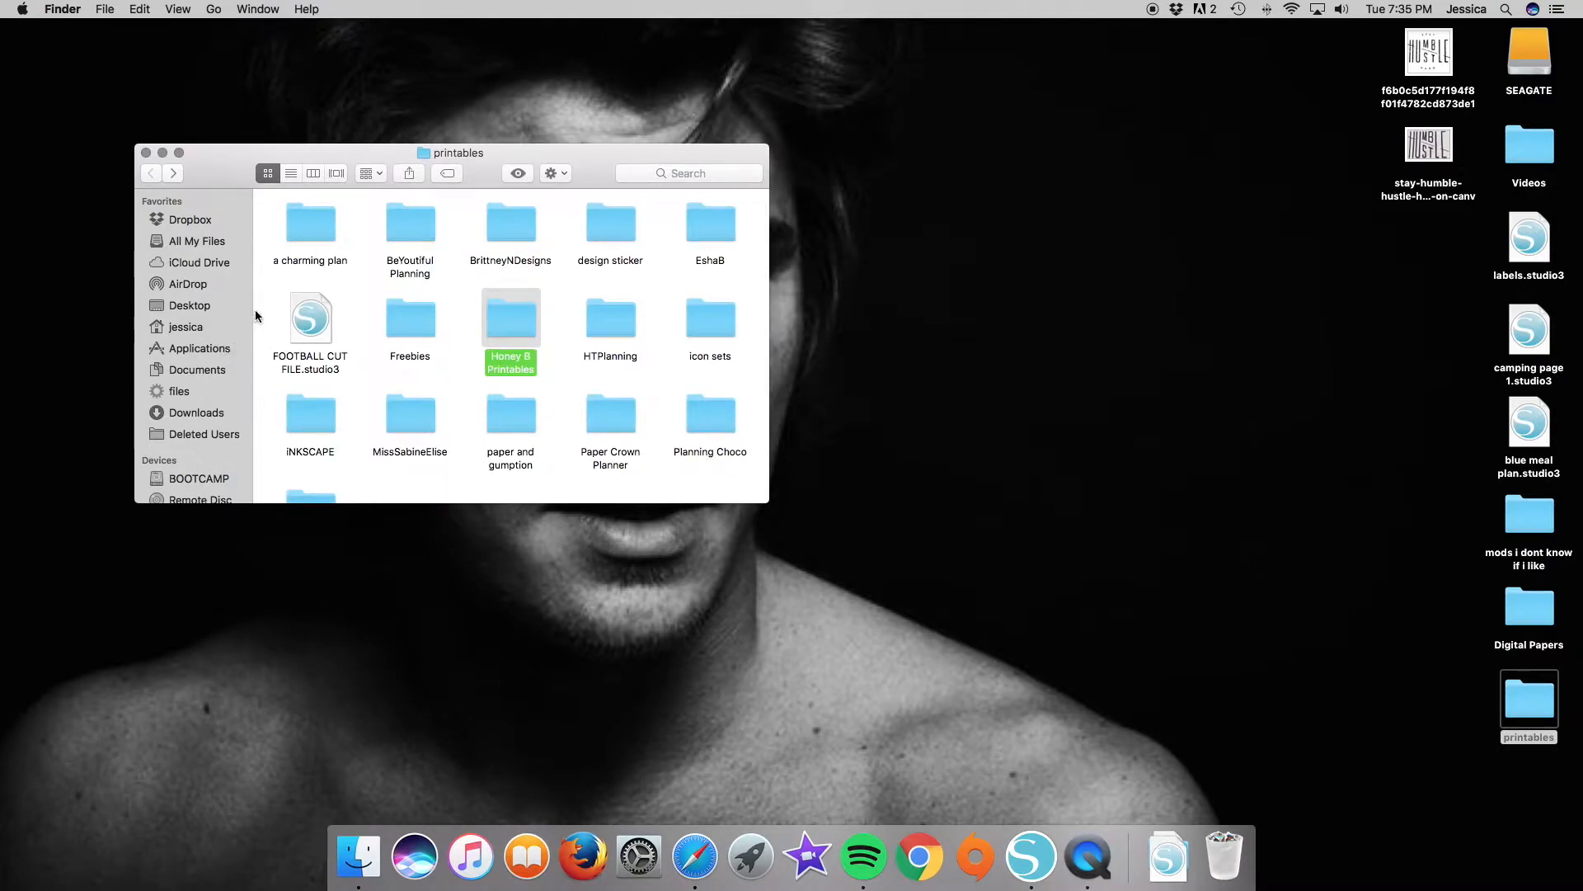
drag(313, 321, 487, 323)
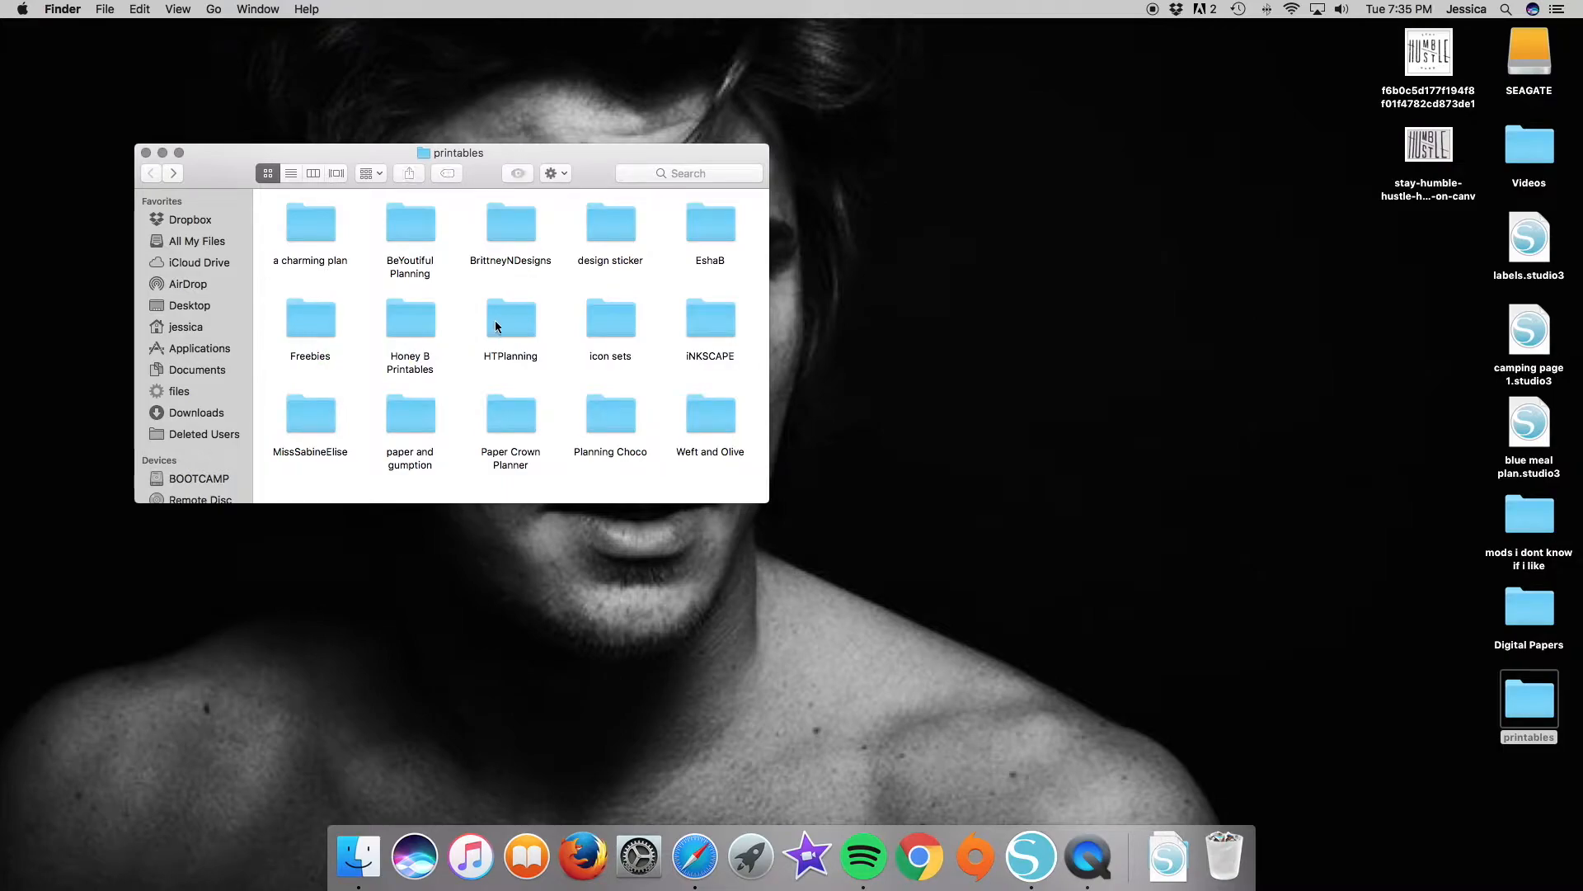
Open the monthly kits folder inside the BeYoutiful Planning folder.
click(424, 226)
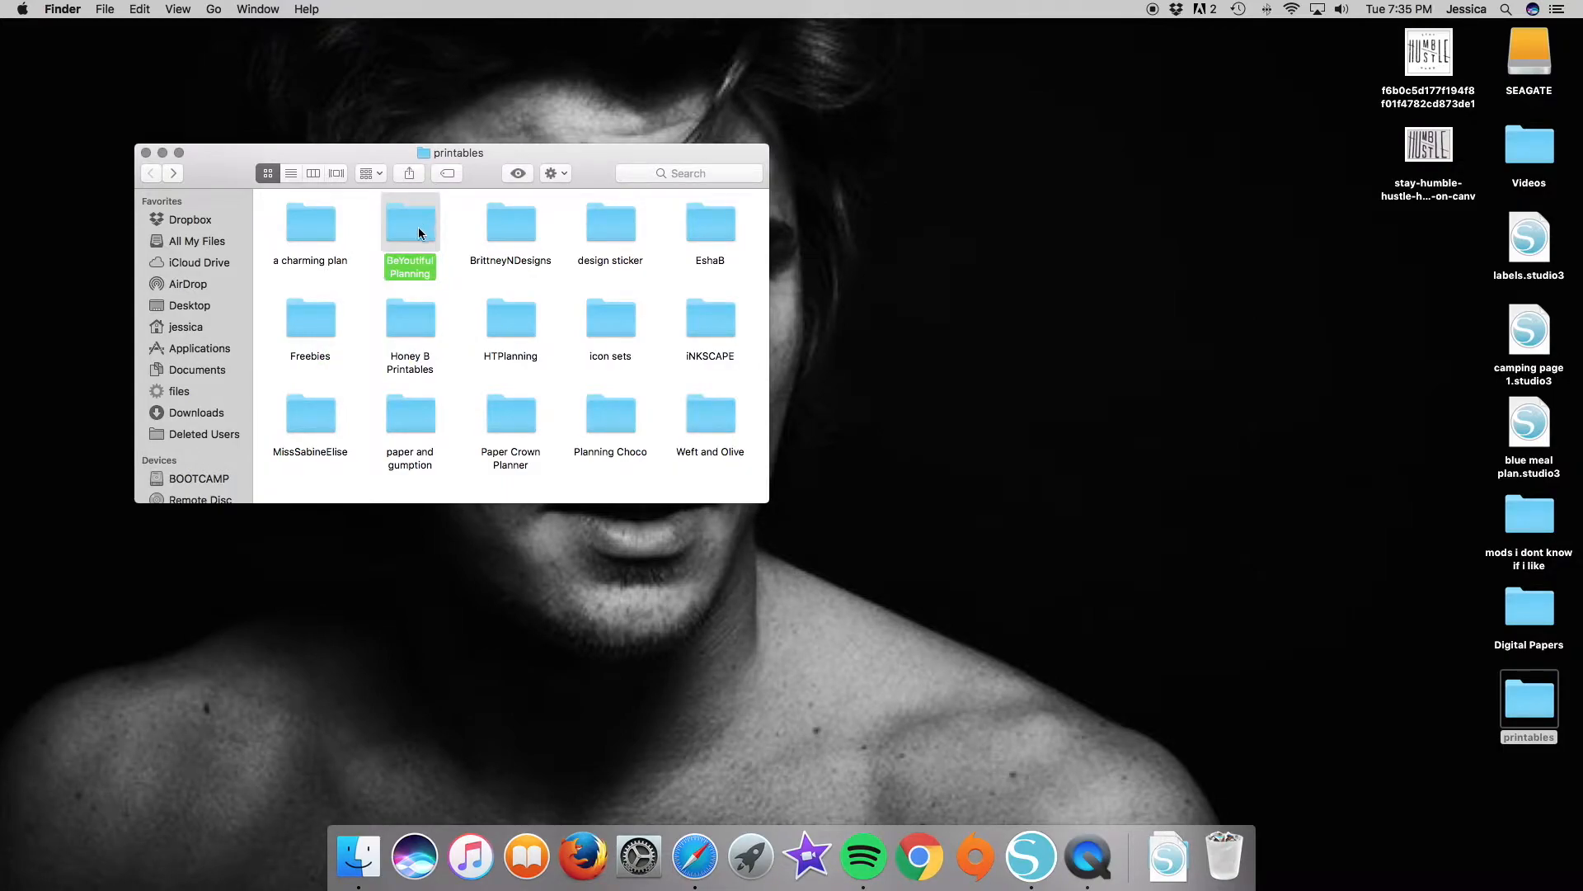
double_click(418, 226)
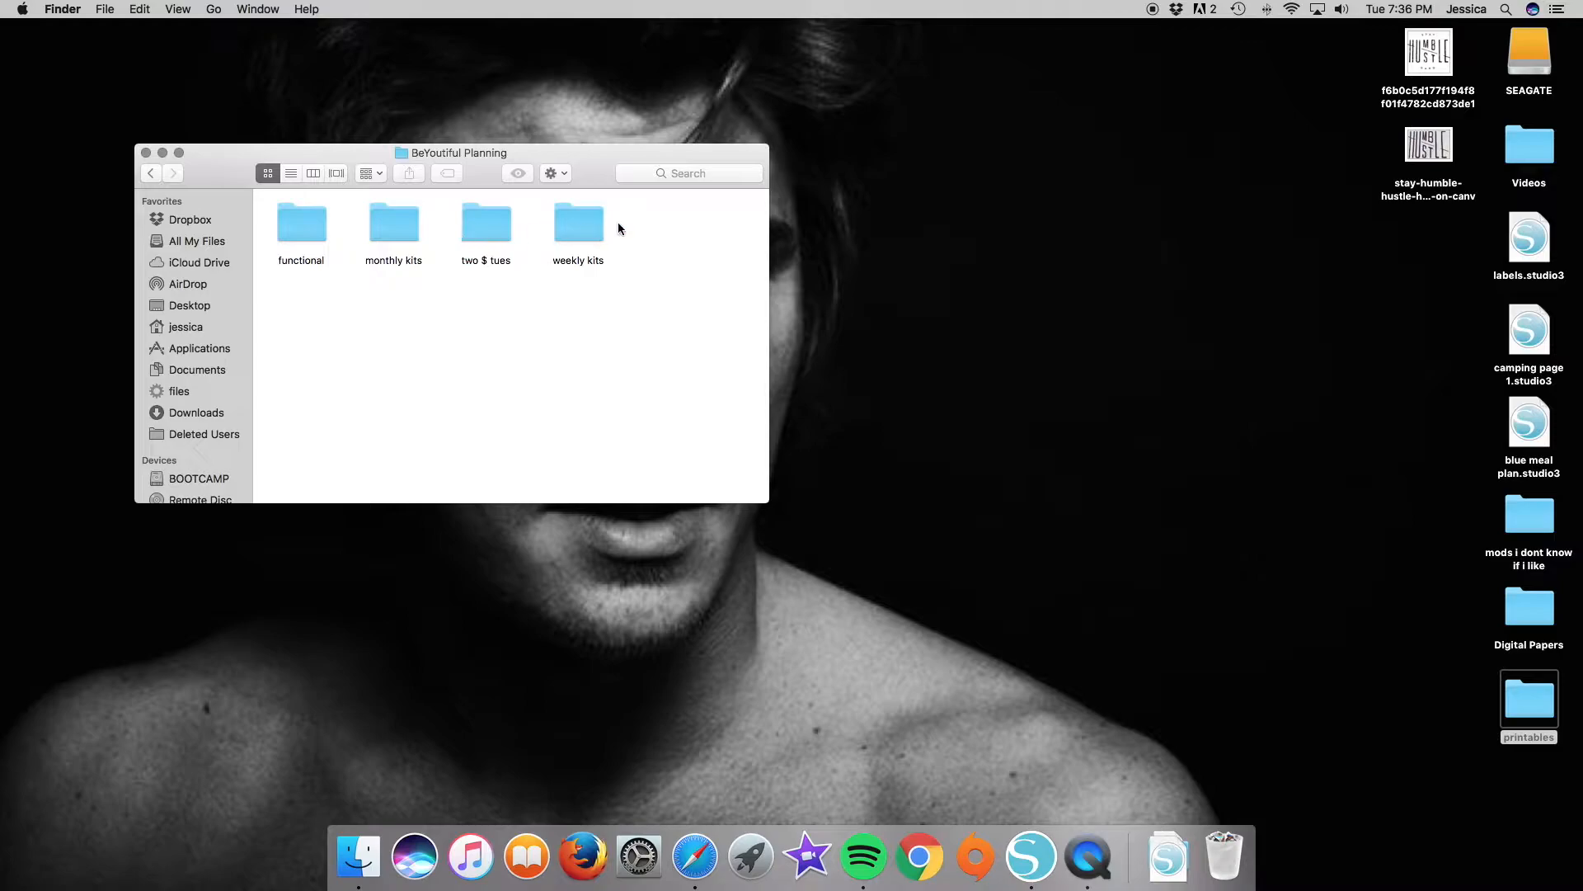
double_click(392, 230)
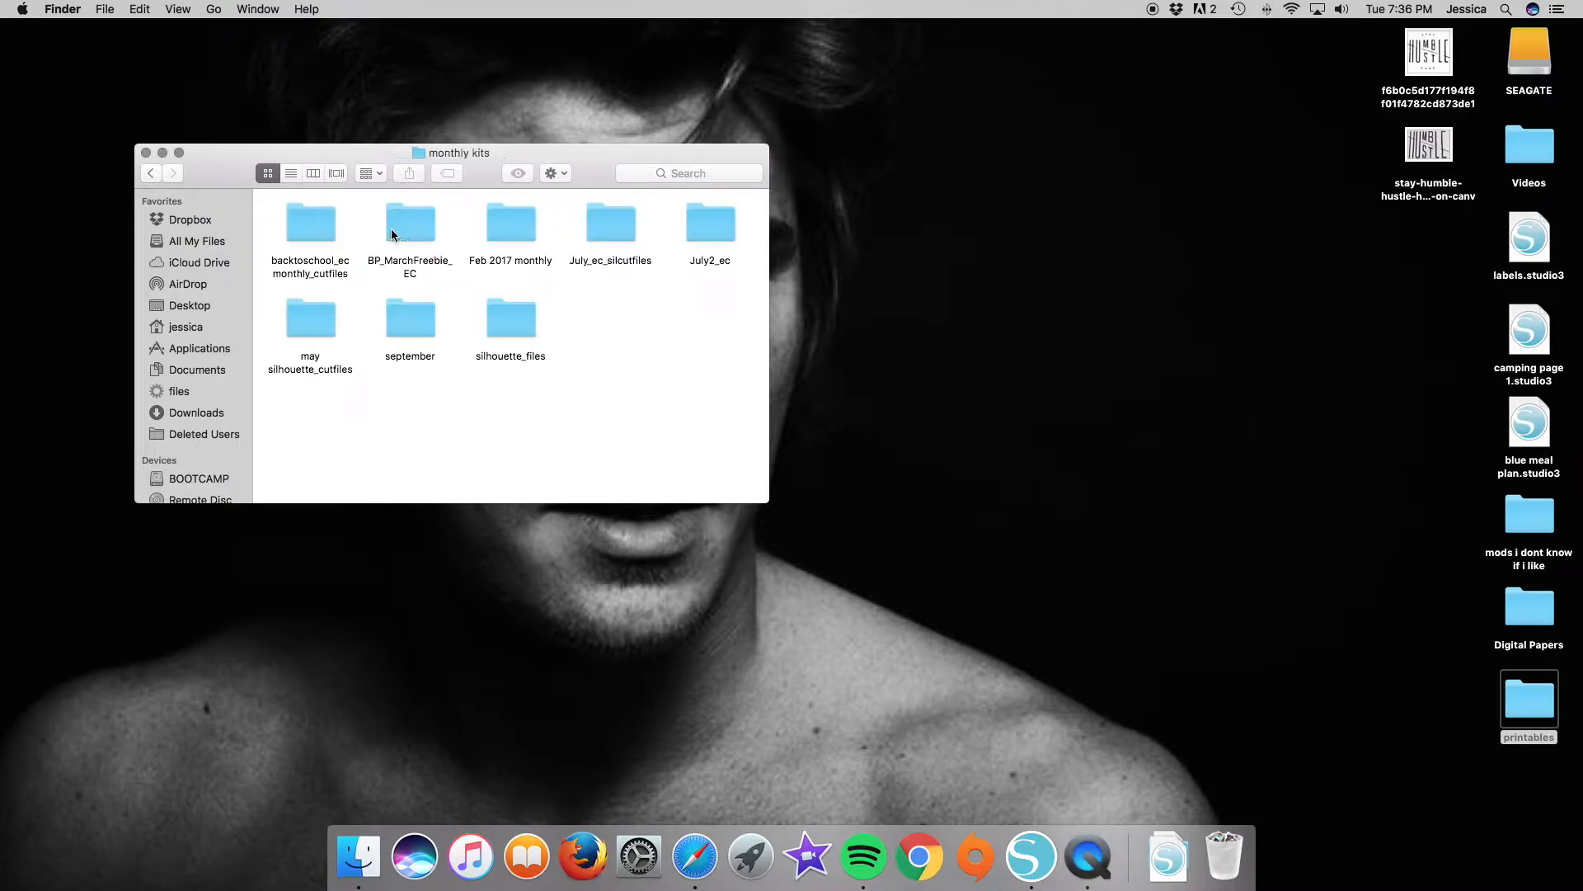
Check the contents of the existing silhouette_files folder in monthly kits and delete that folder.
click(522, 361)
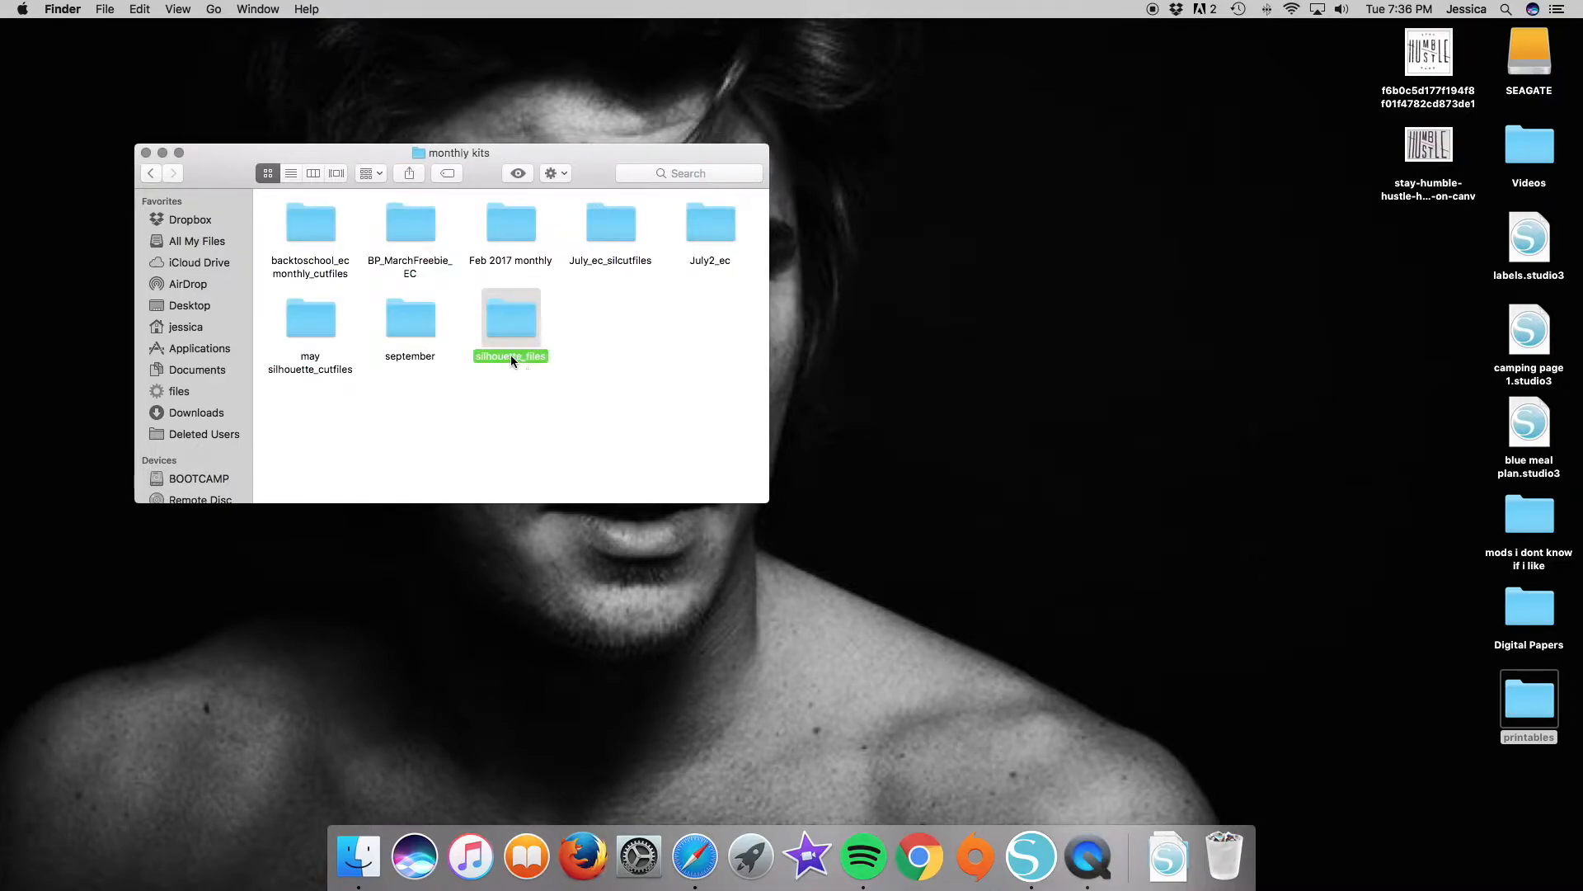
click(613, 329)
click(530, 324)
double_click(520, 326)
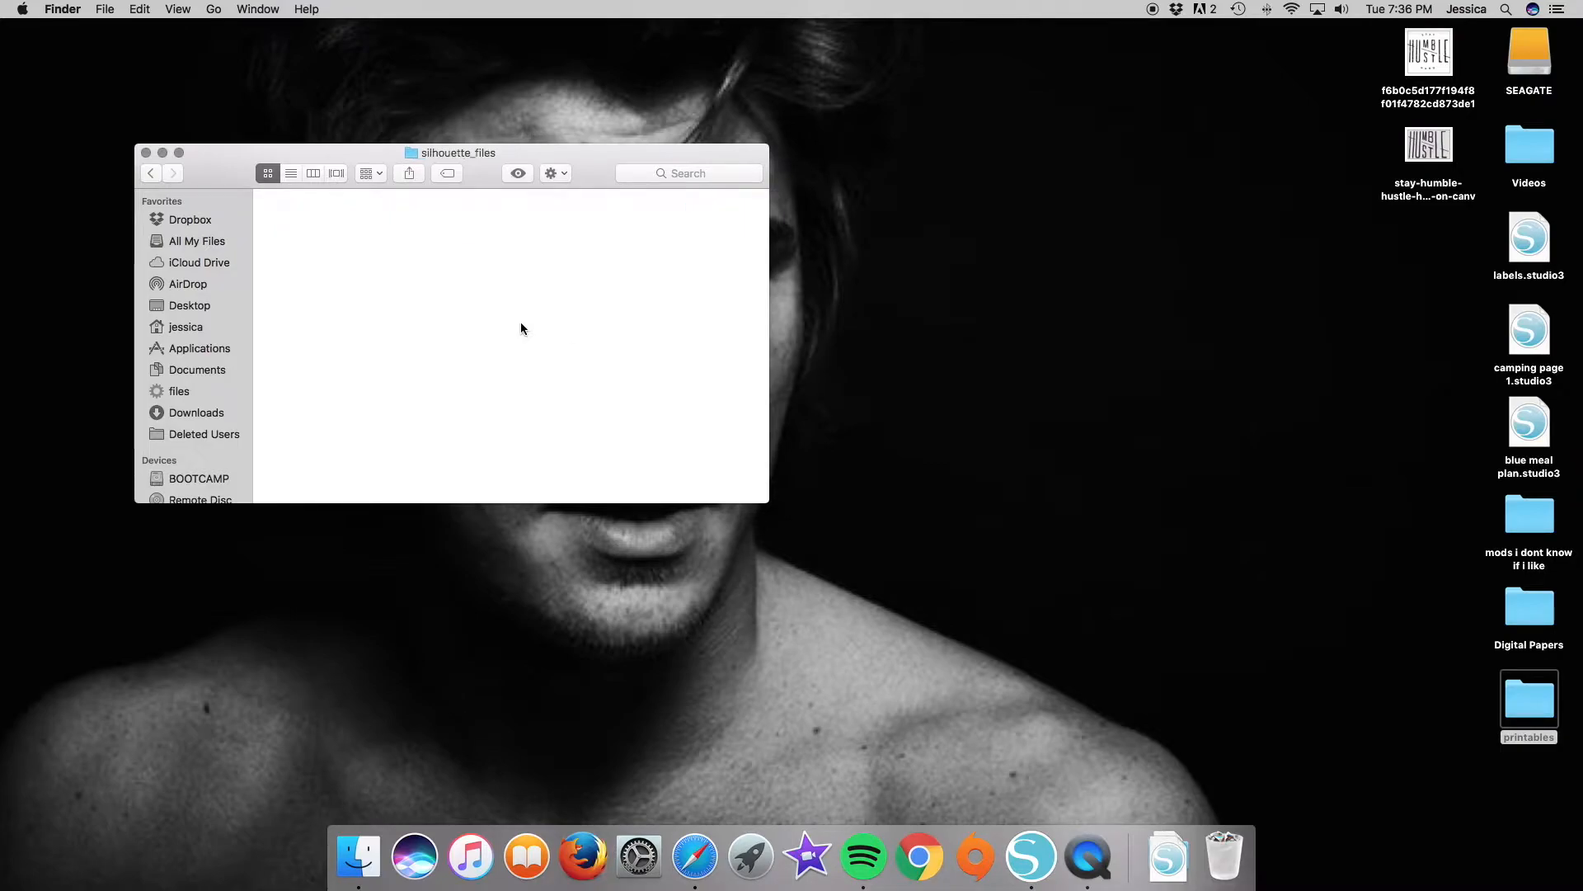
click(151, 172)
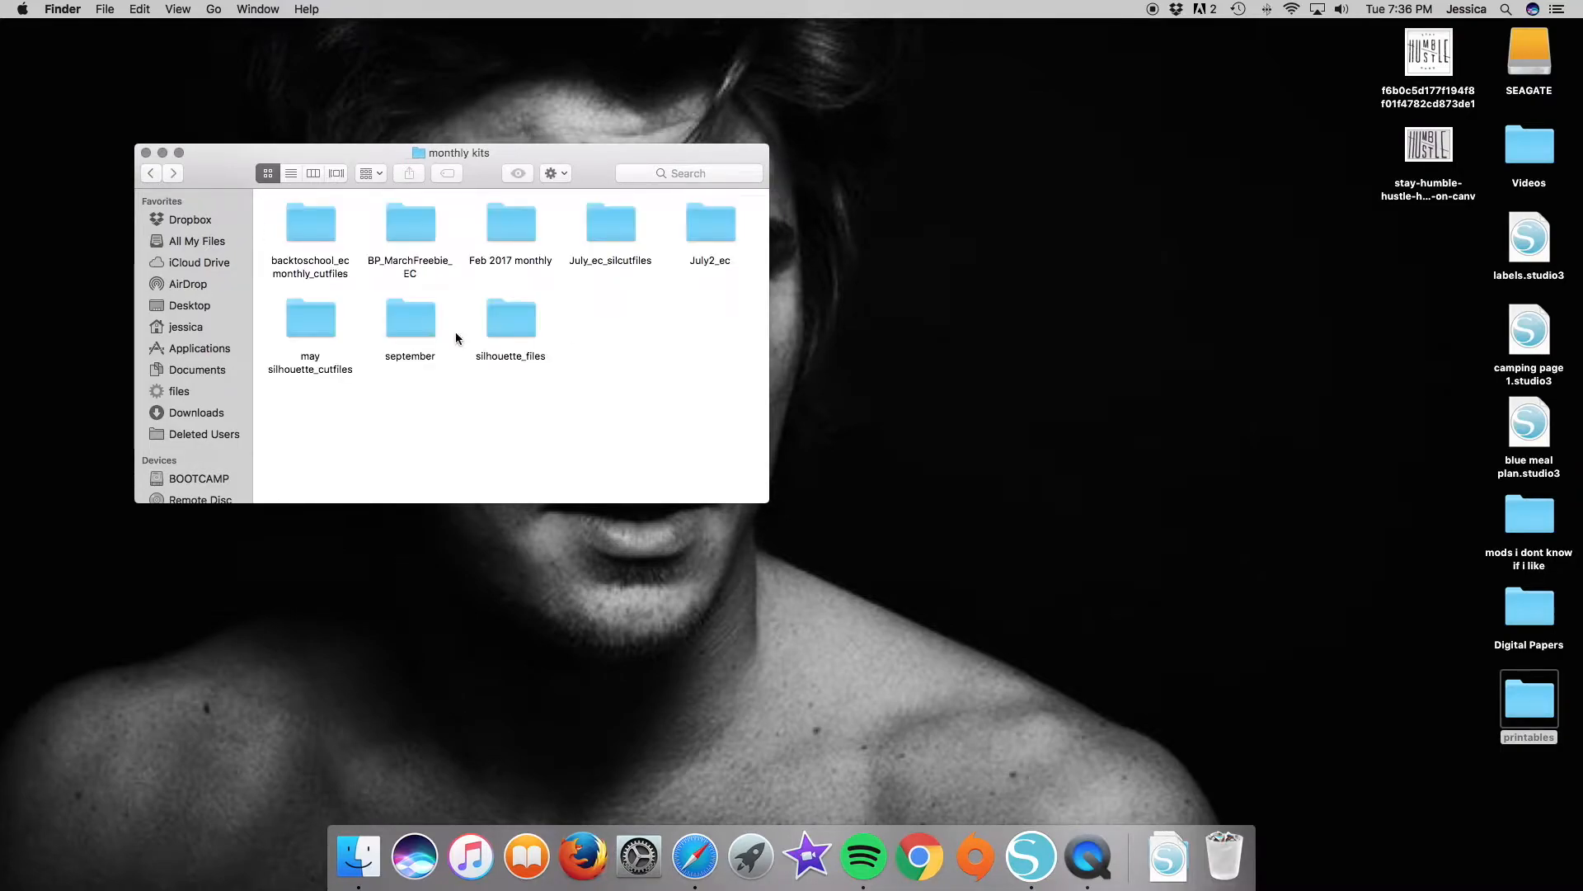
click(518, 332)
key(super+BackSpace)
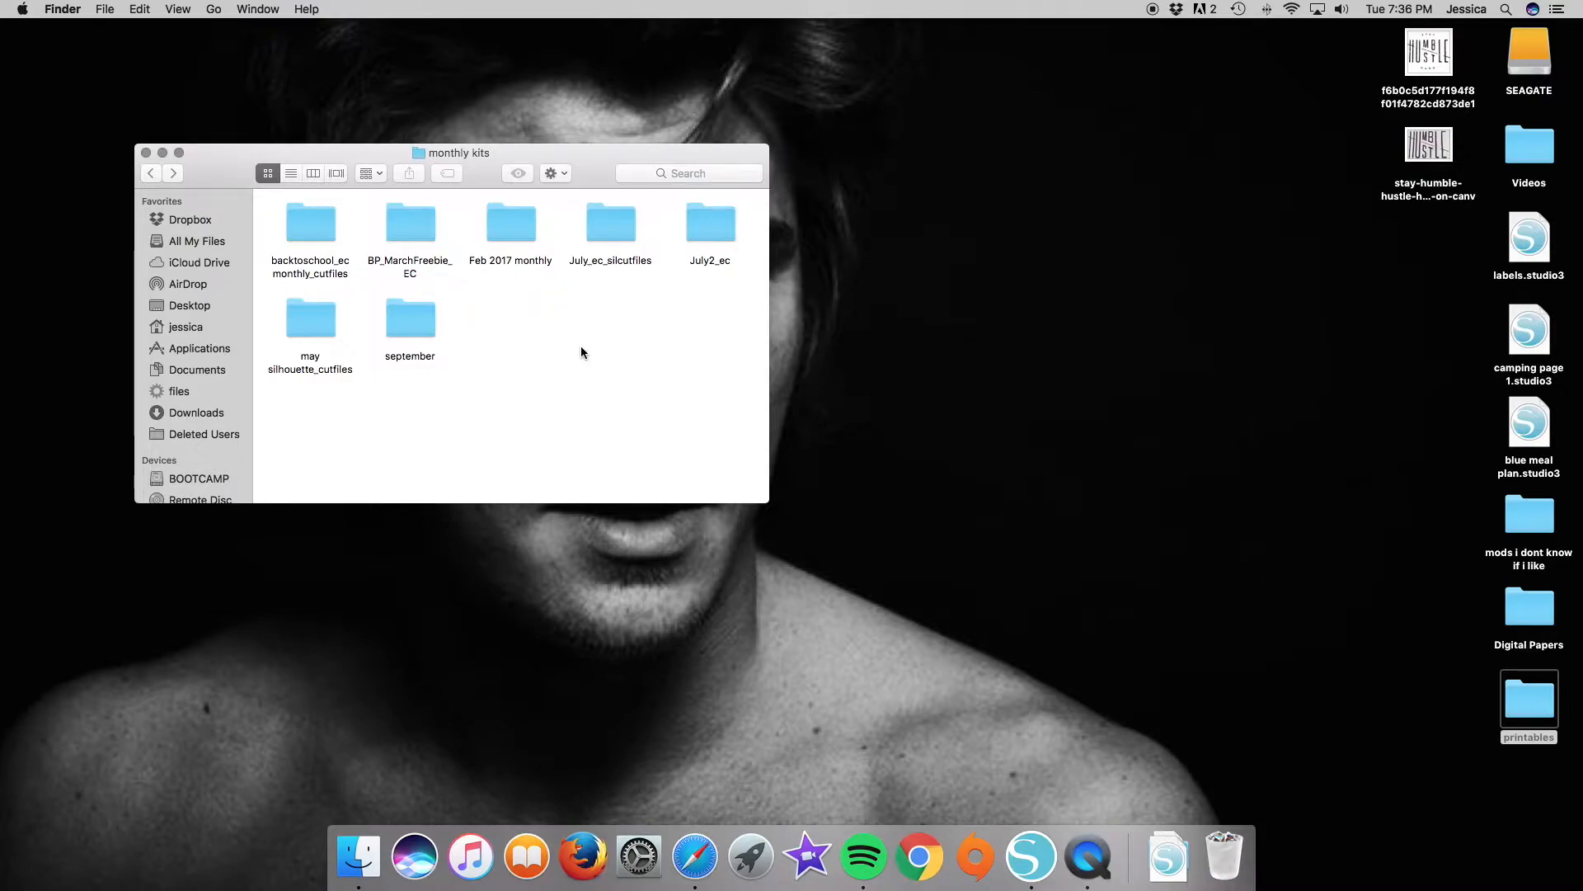
Move the silhouette_files folder from Downloads into the monthly kits folder and rename it "october 17".
click(1167, 856)
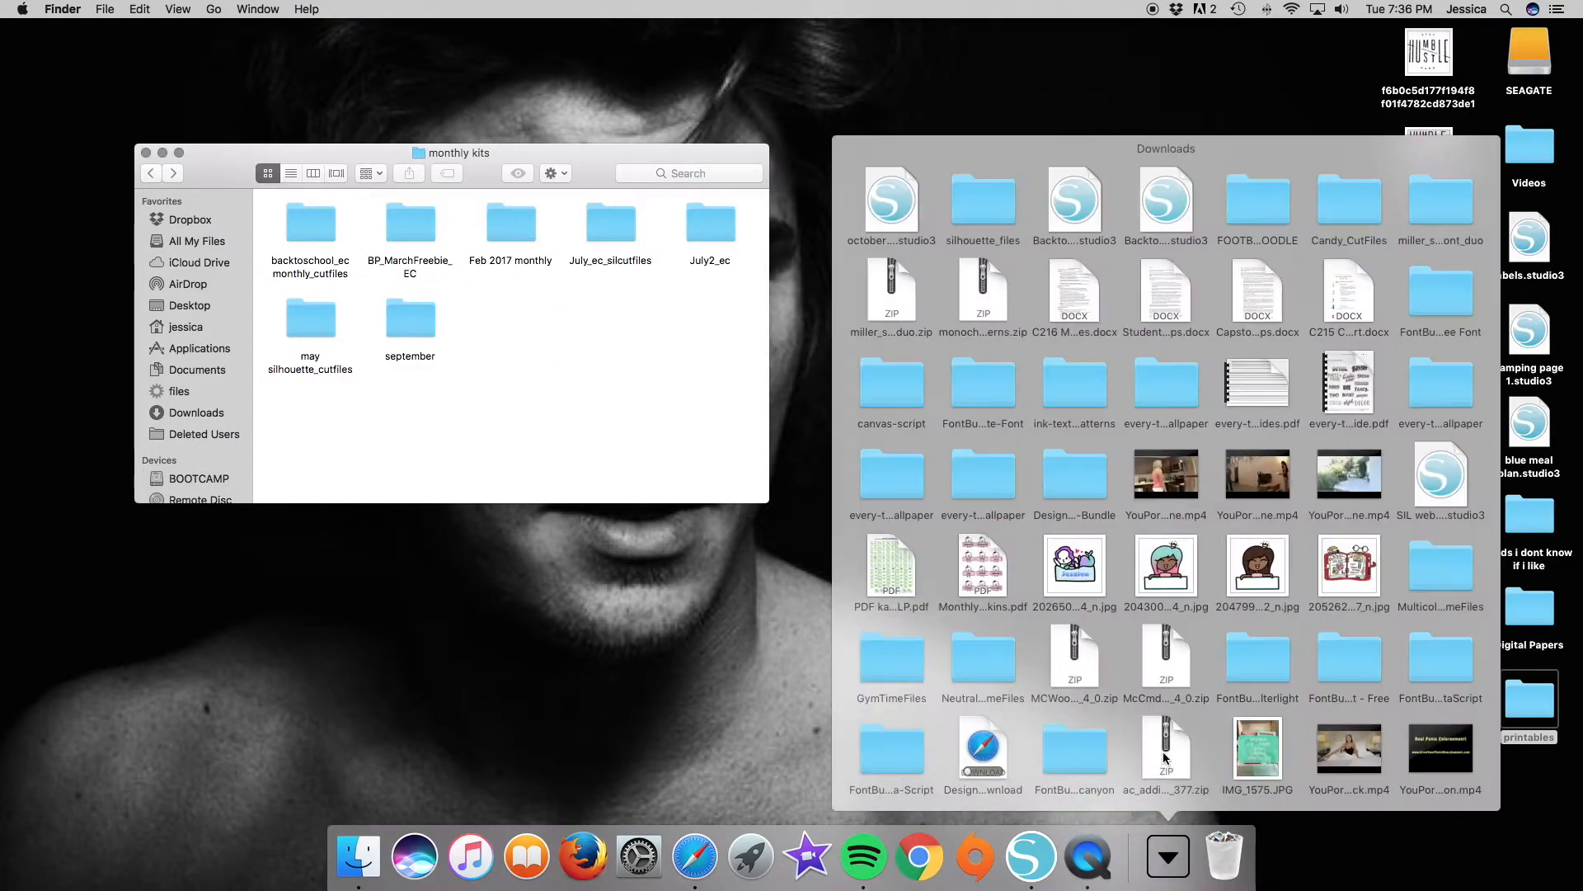
drag(990, 216, 556, 361)
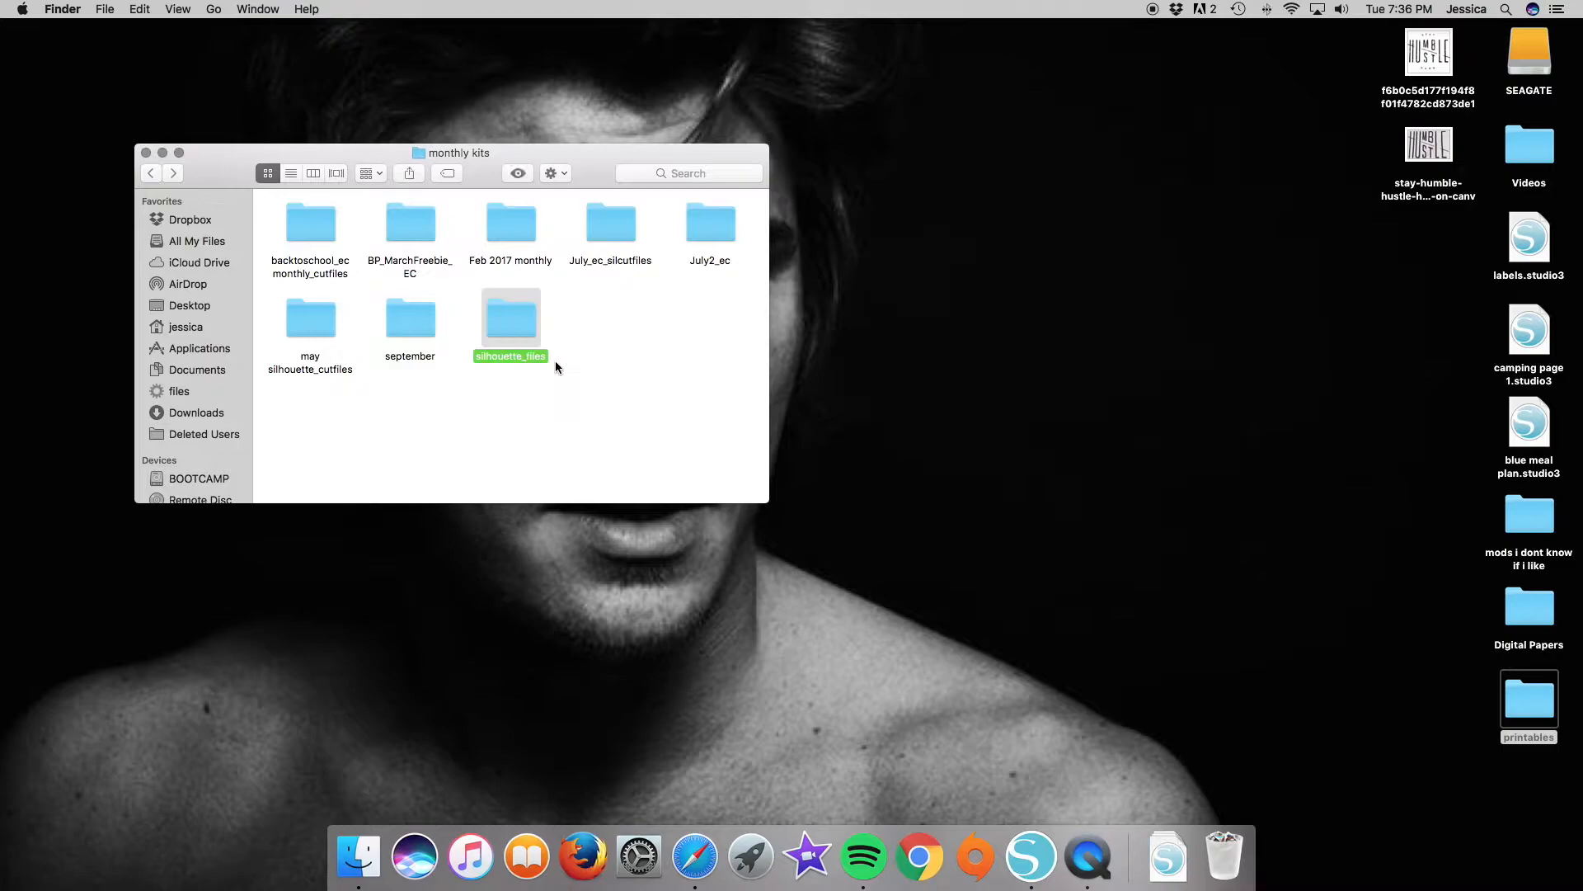
right_click(495, 358)
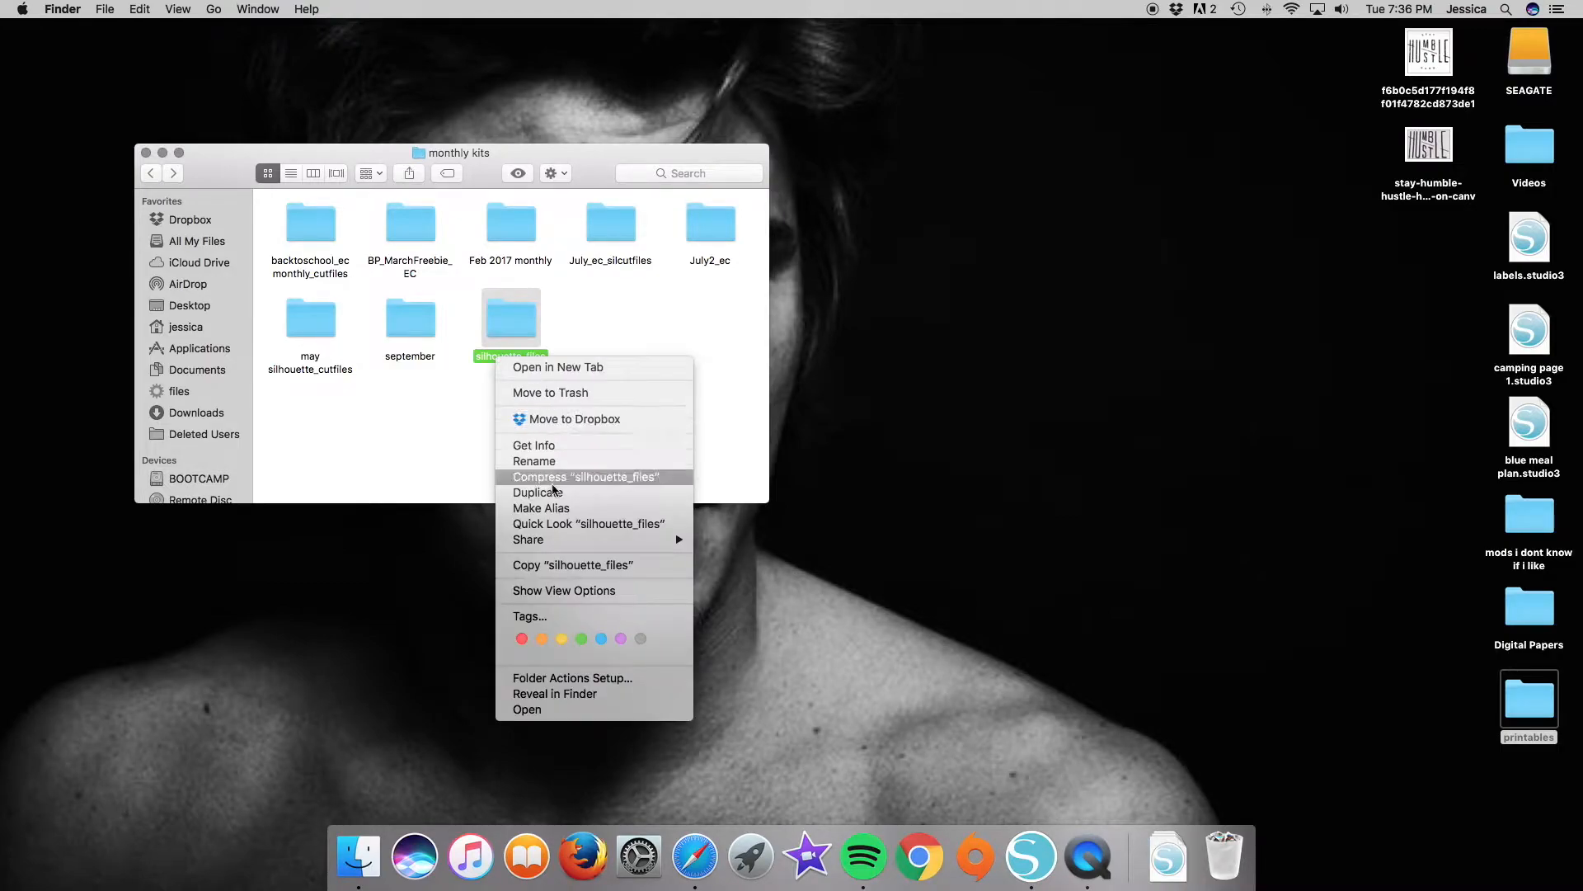
click(562, 462)
text(october)
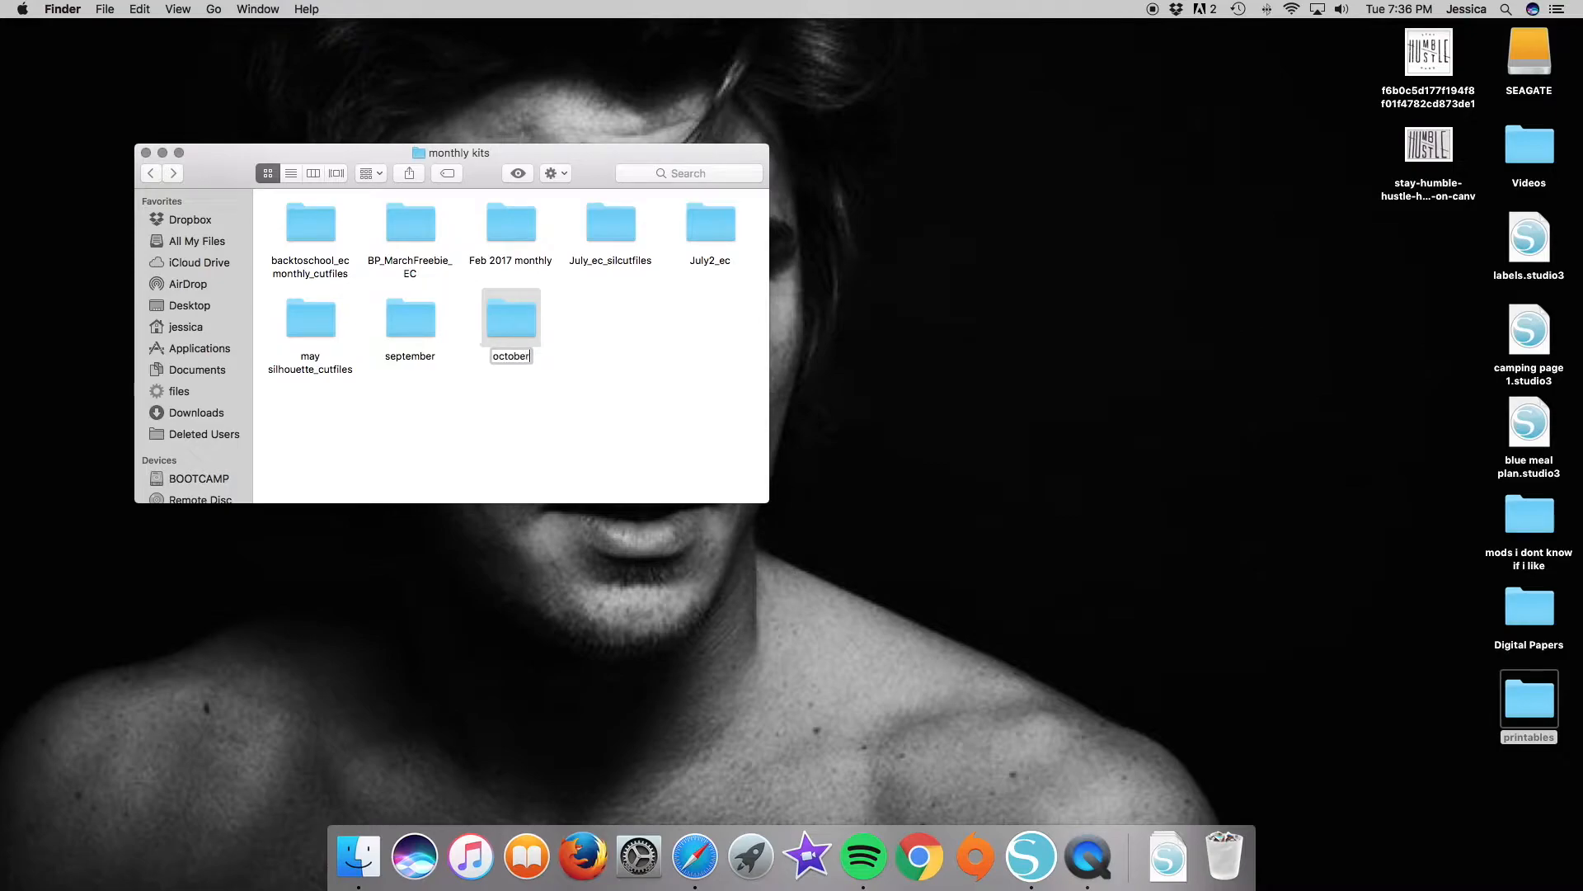
text( 17)
key(Return)
Move the October monthly notes page .studio3 file from Downloads into the october 17 folder and arrange that folder's icons.
double_click(422, 323)
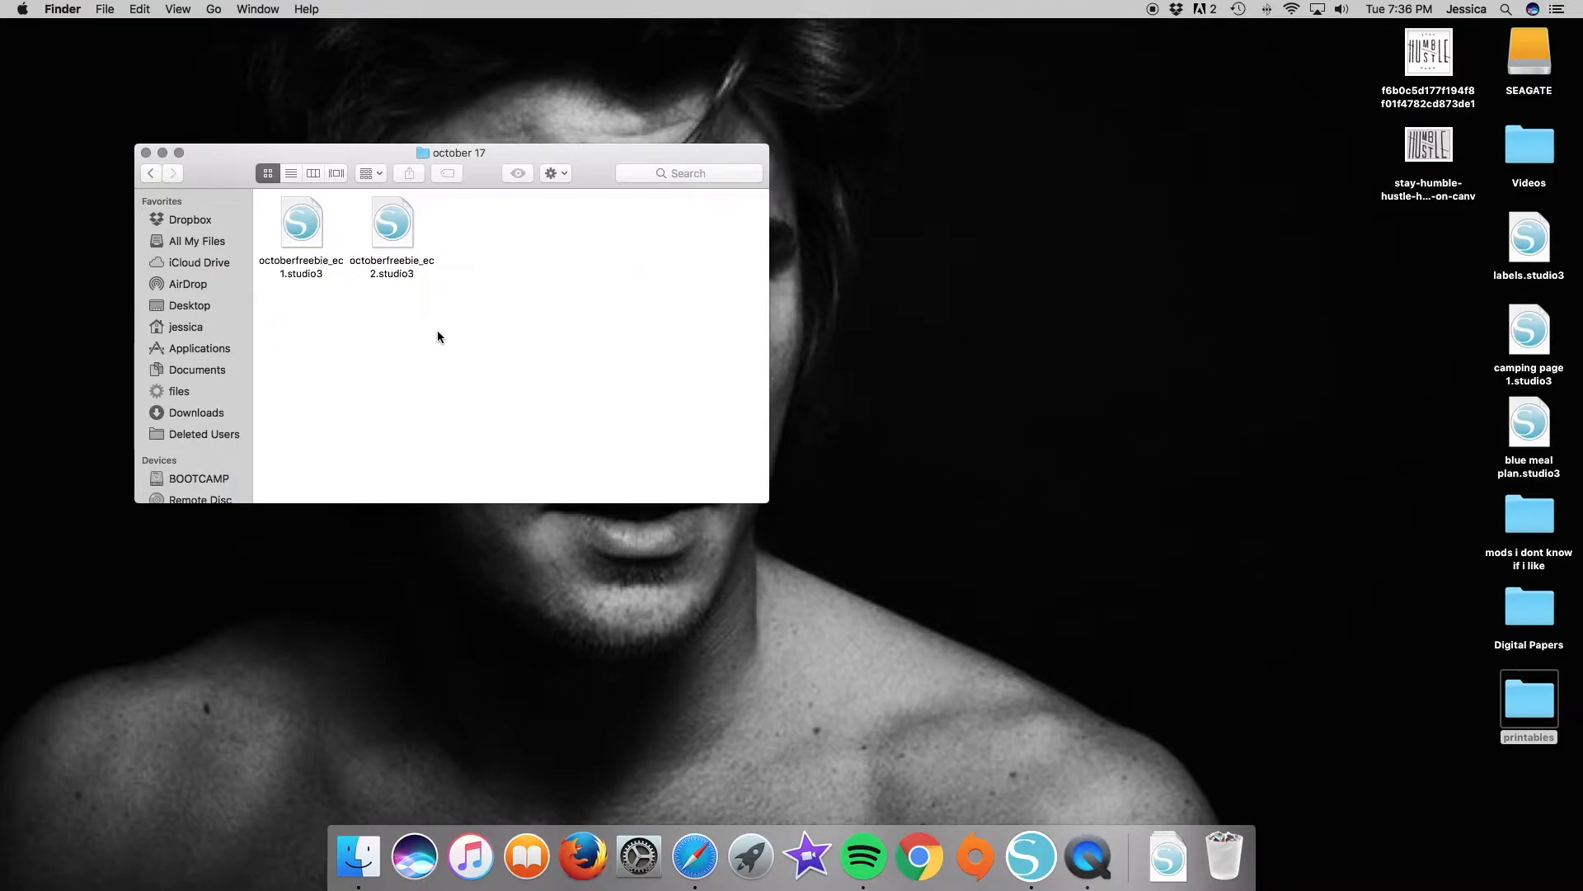
click(1168, 858)
drag(908, 211, 629, 288)
right_click(480, 357)
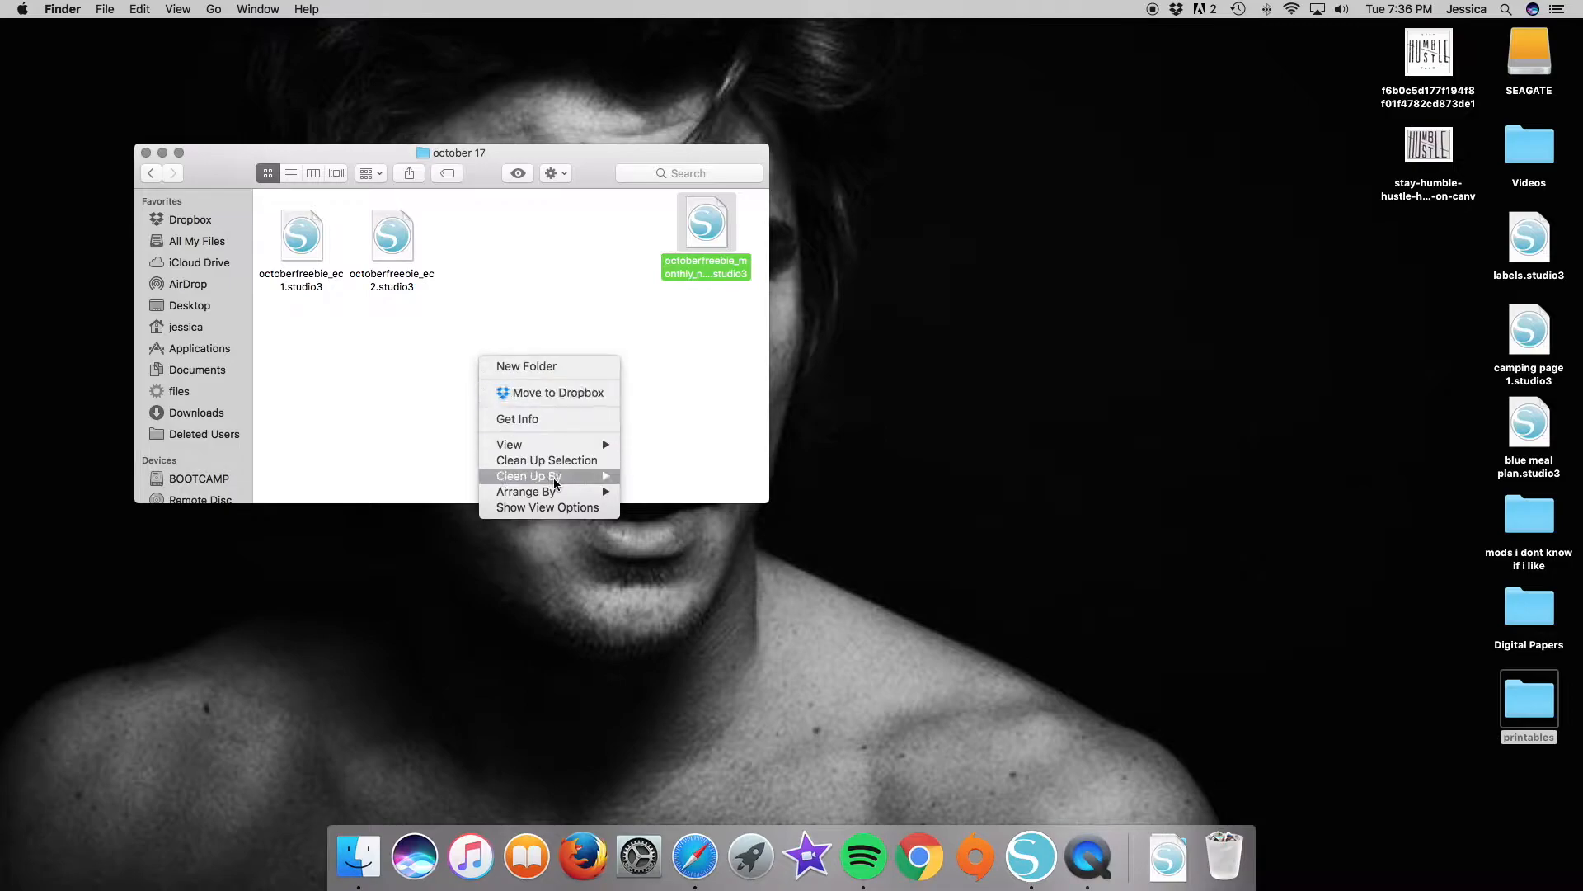
mouse_move(546, 493)
click(679, 490)
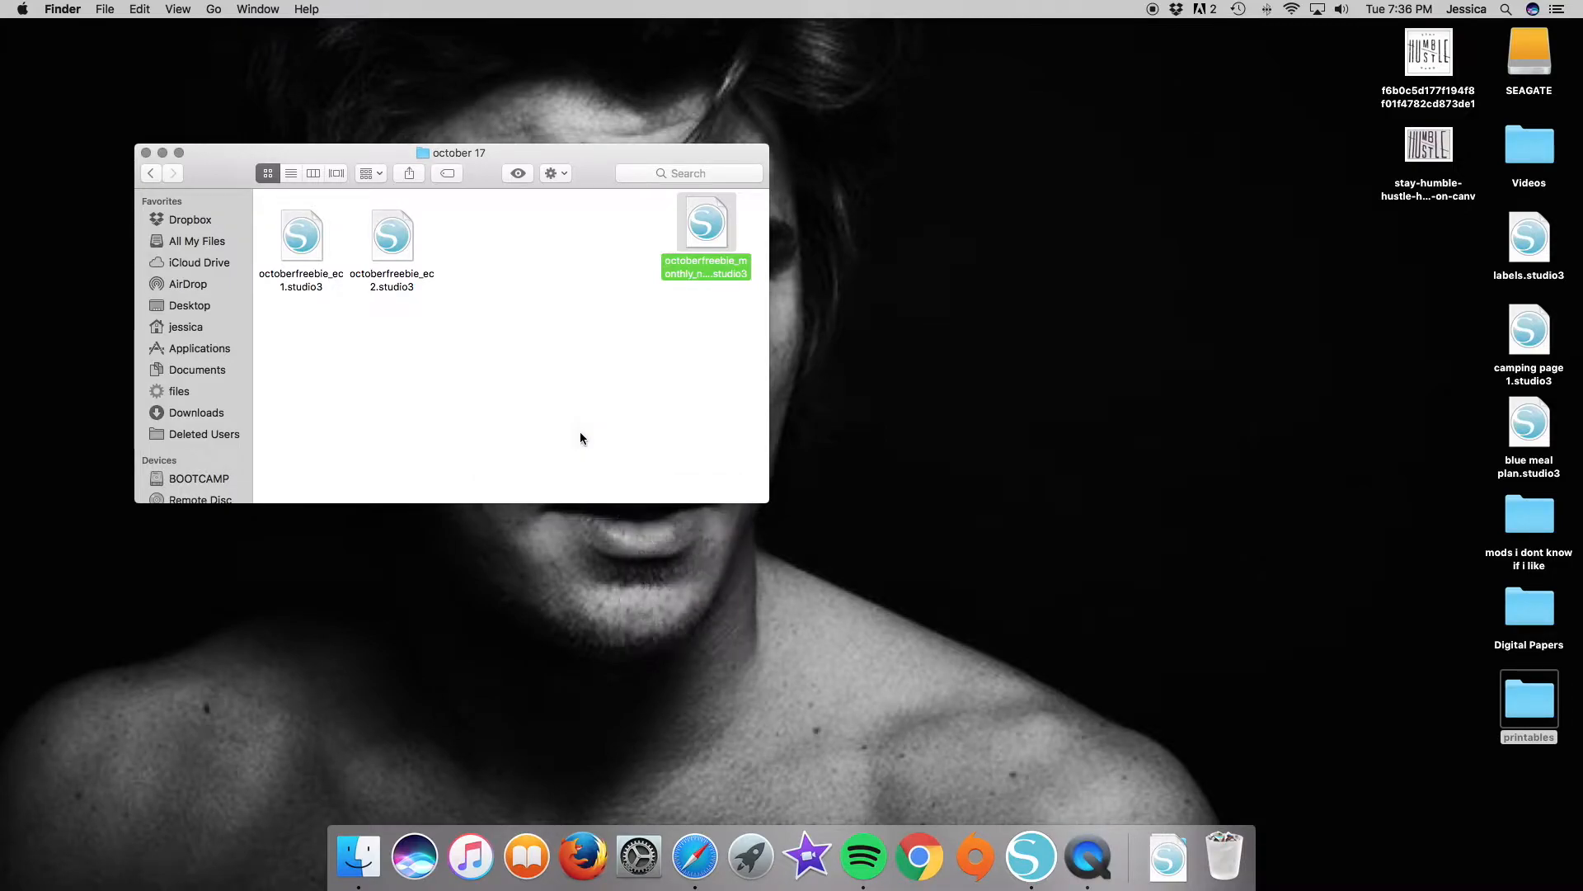
Open all three October freebie files from the october 17 folder in Silhouette Studio and bring octoberfreebie_ec2 to the front.
key(super+a)
double_click(312, 237)
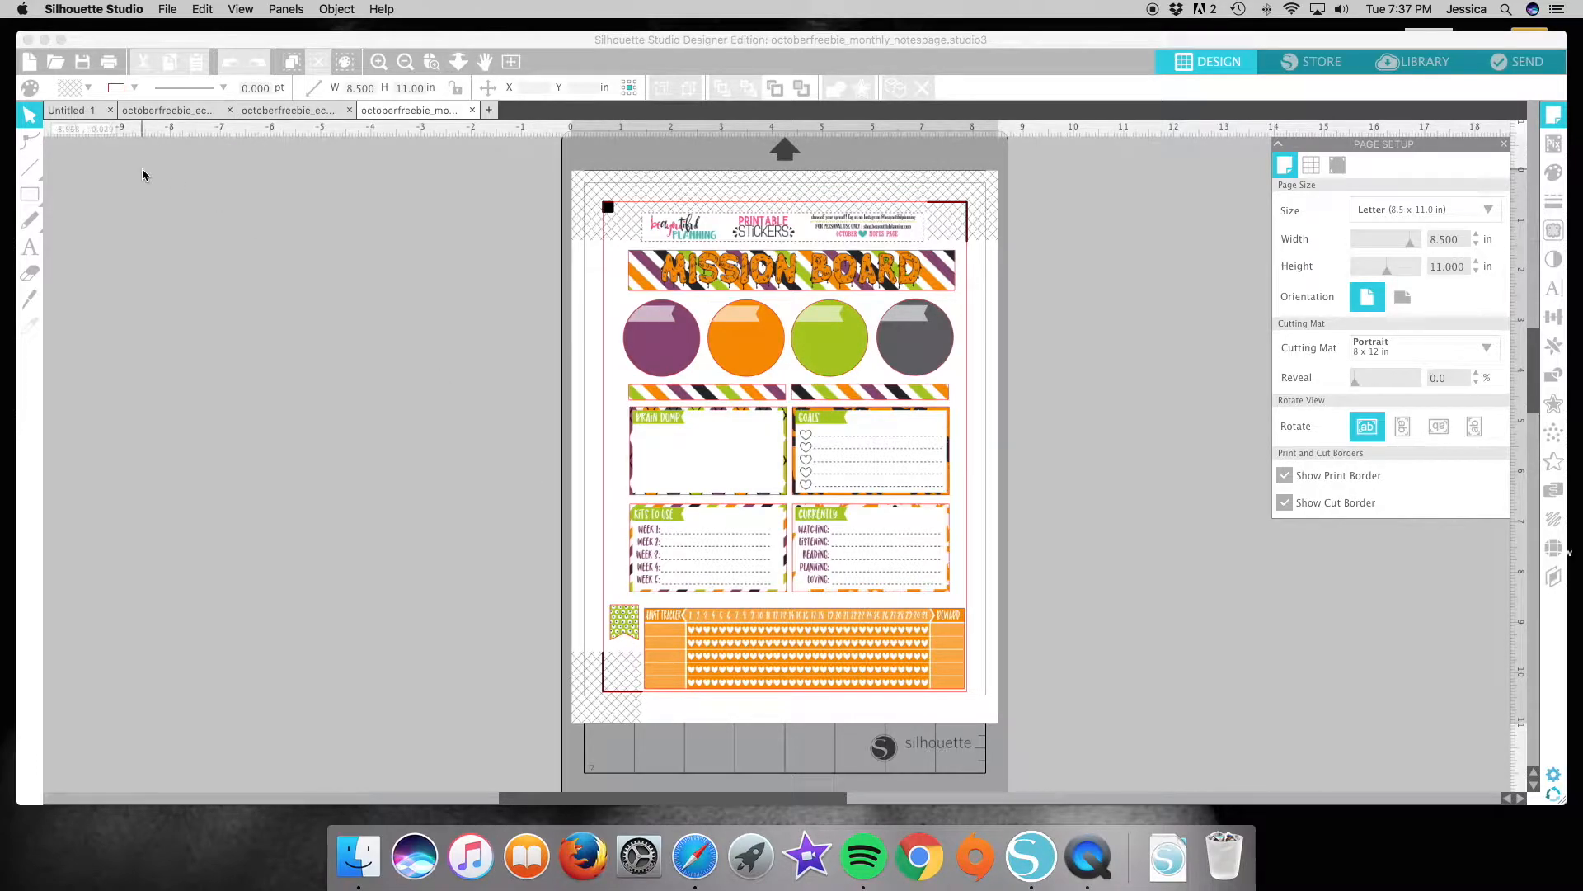
click(308, 114)
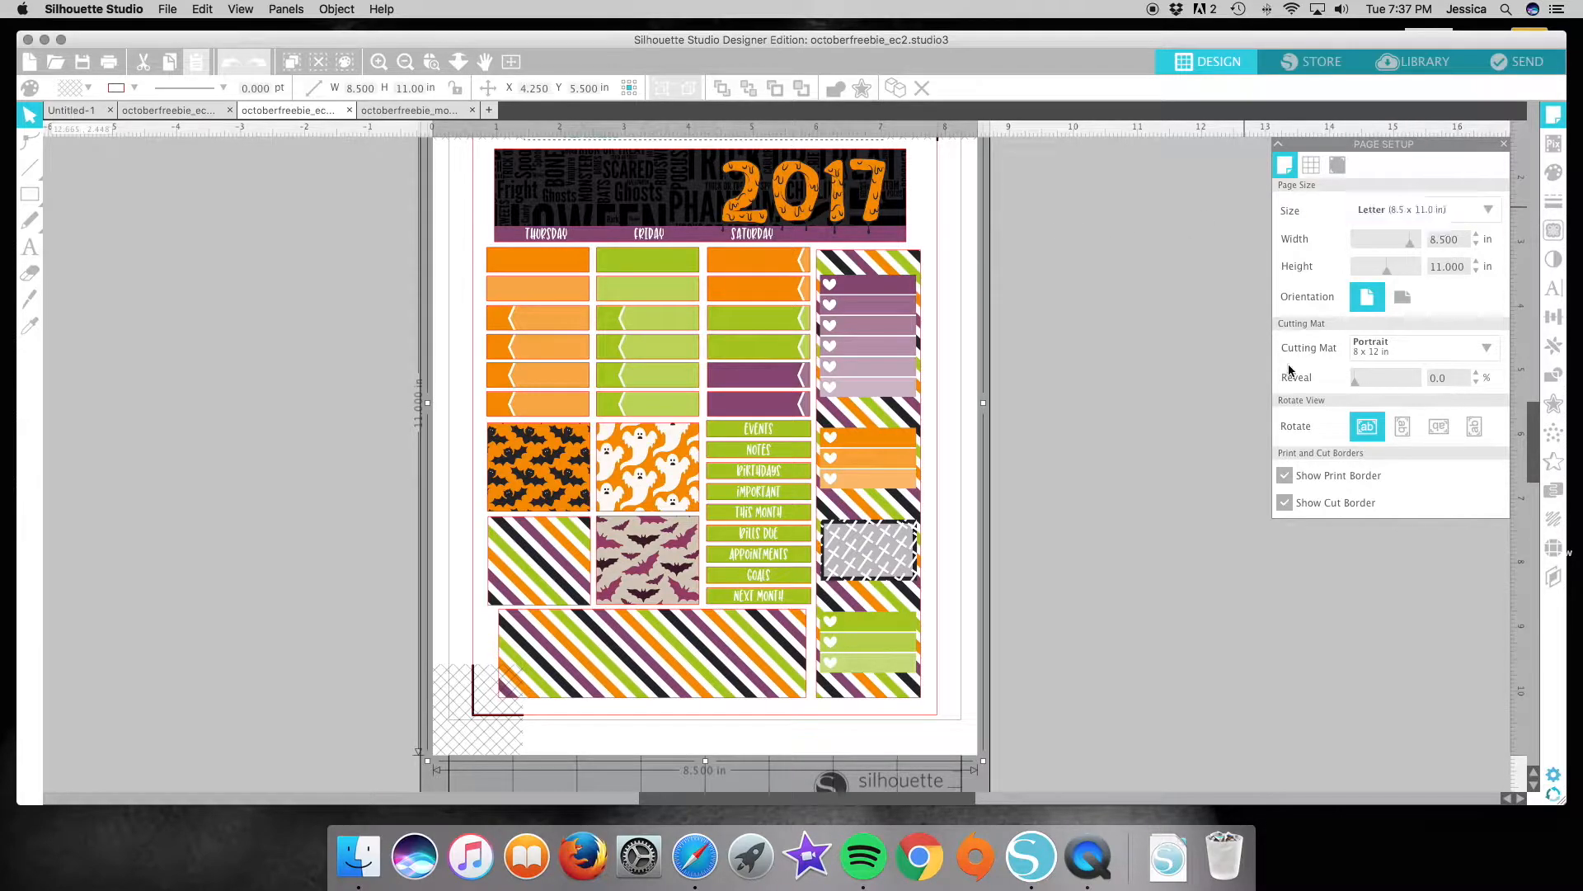
Try the CAMEO 12 x 12 in cutting mat on octoberfreebie_ec2 and return to the Portrait 8 x 12 in mat.
click(1372, 357)
click(1420, 427)
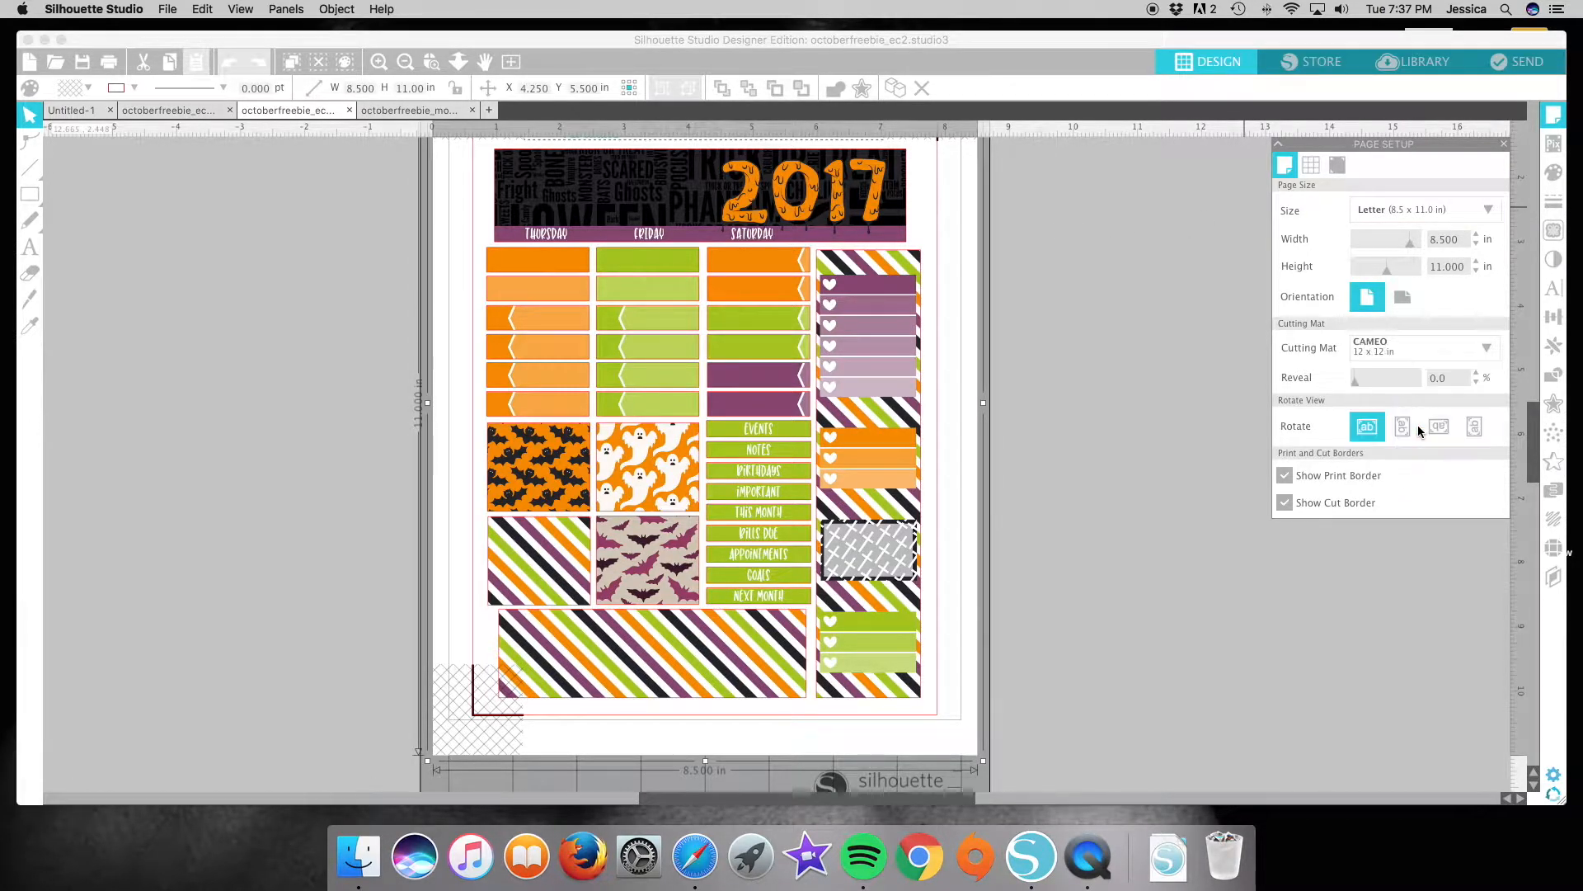
scroll(1125, 336, up, 2)
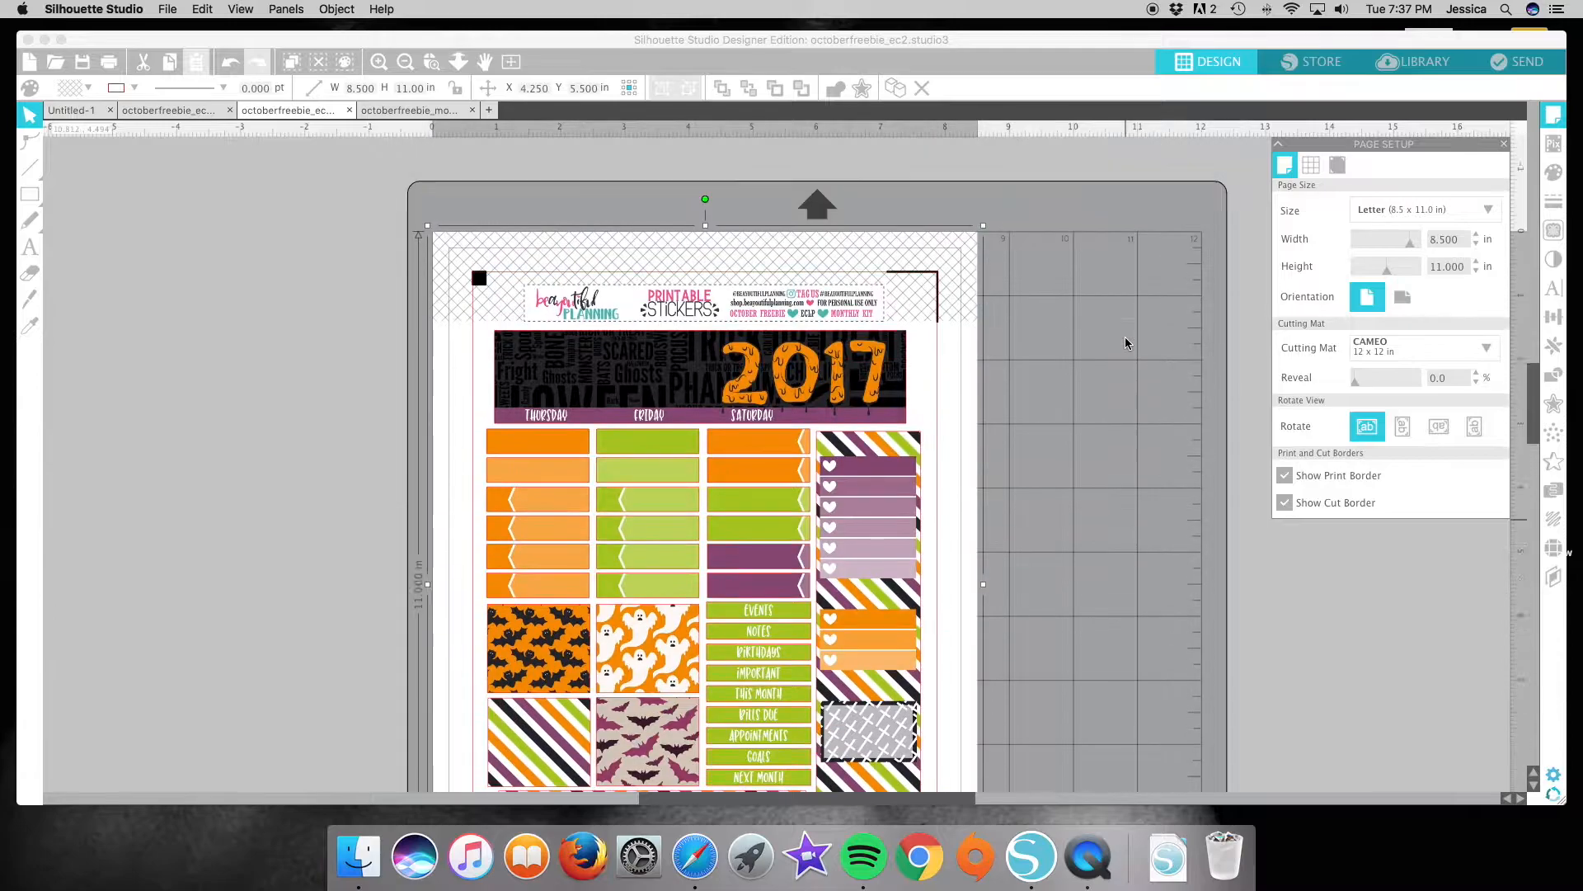
scroll(1125, 338, down, 3)
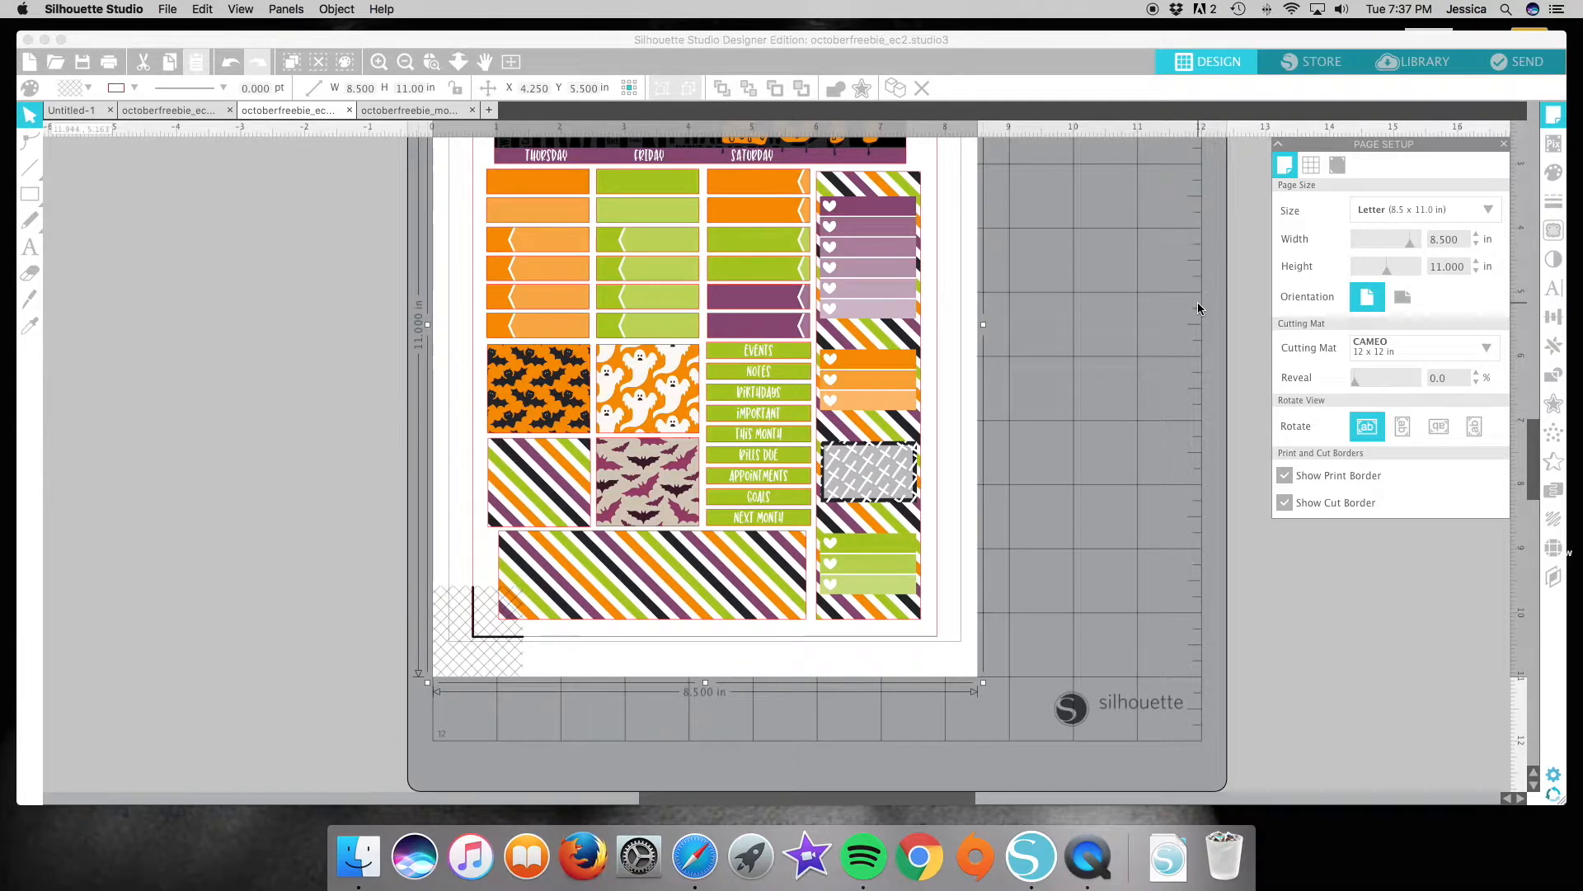
click(1420, 349)
click(1405, 396)
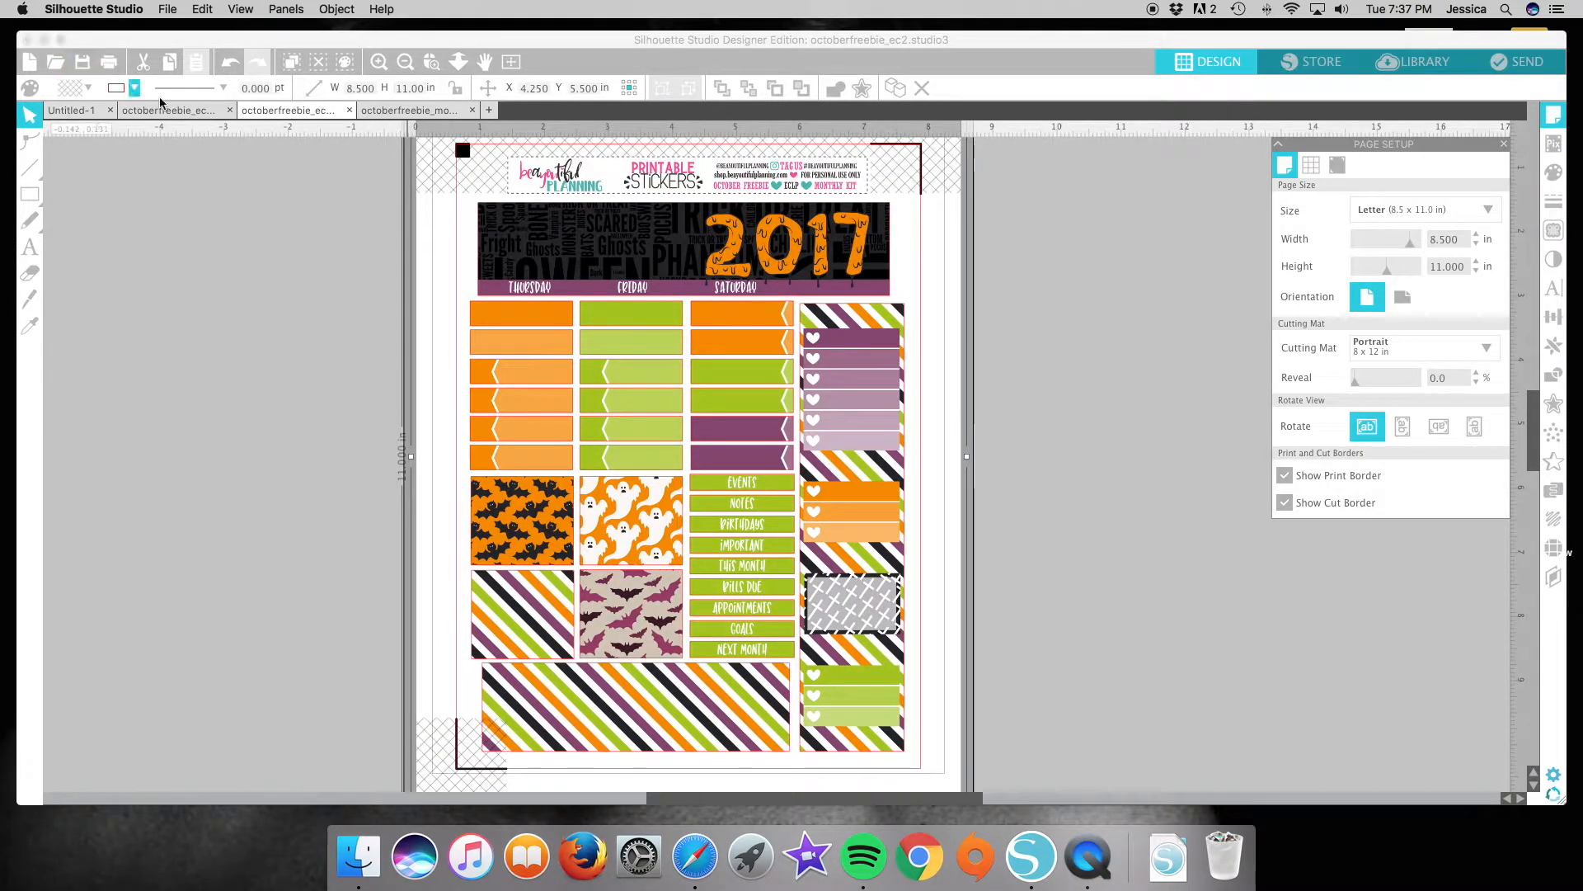
Close the Untitled-1 document and show the print border in octoberfreebie_ec1.
click(109, 111)
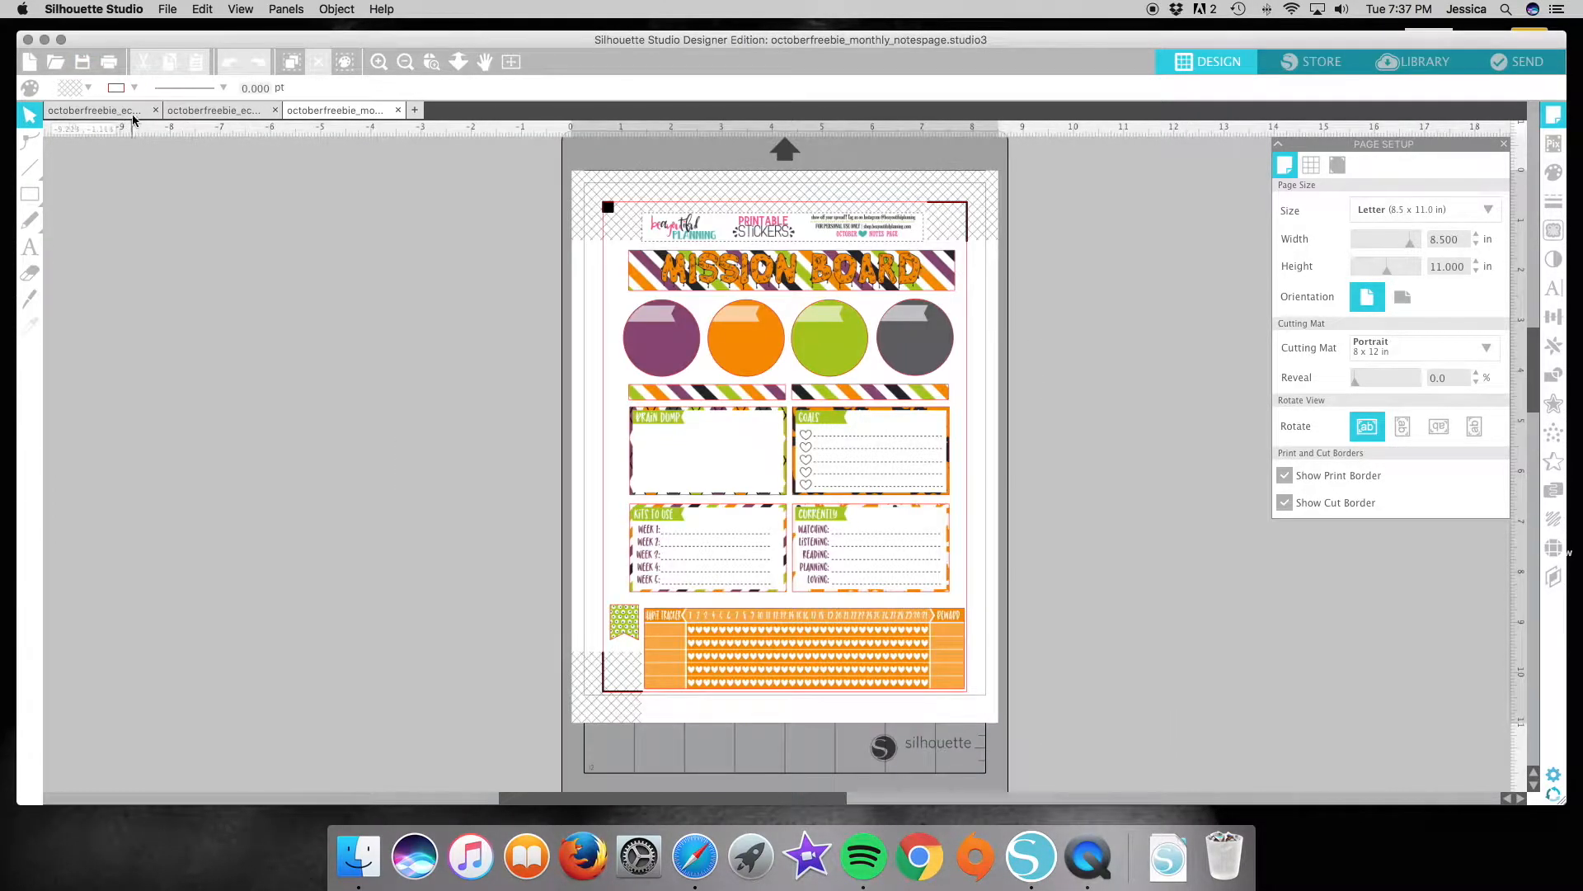
click(87, 112)
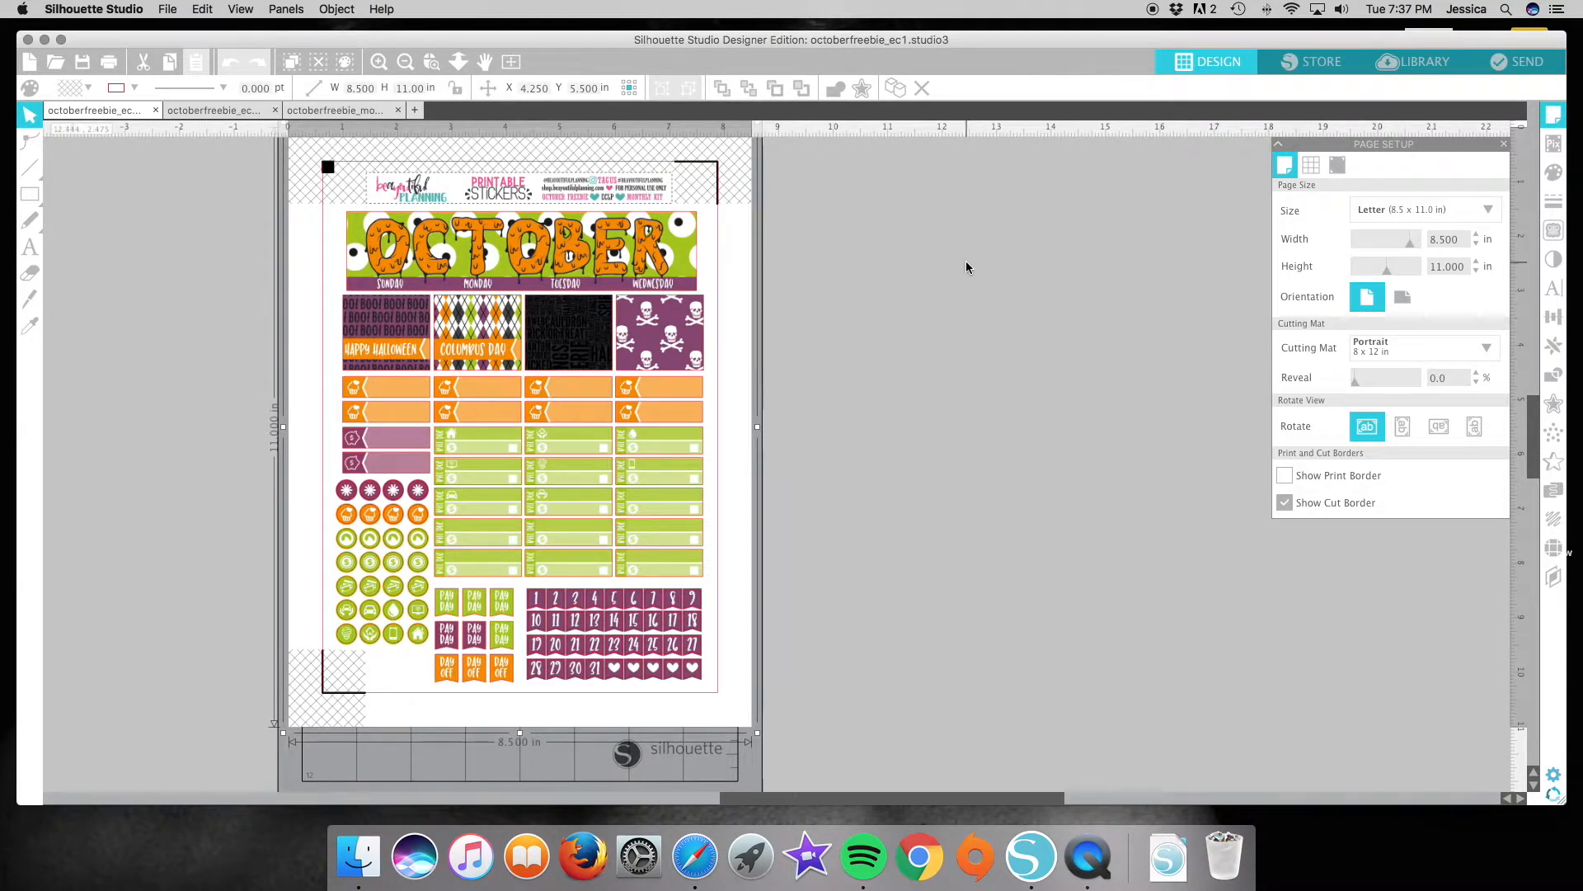
click(1340, 477)
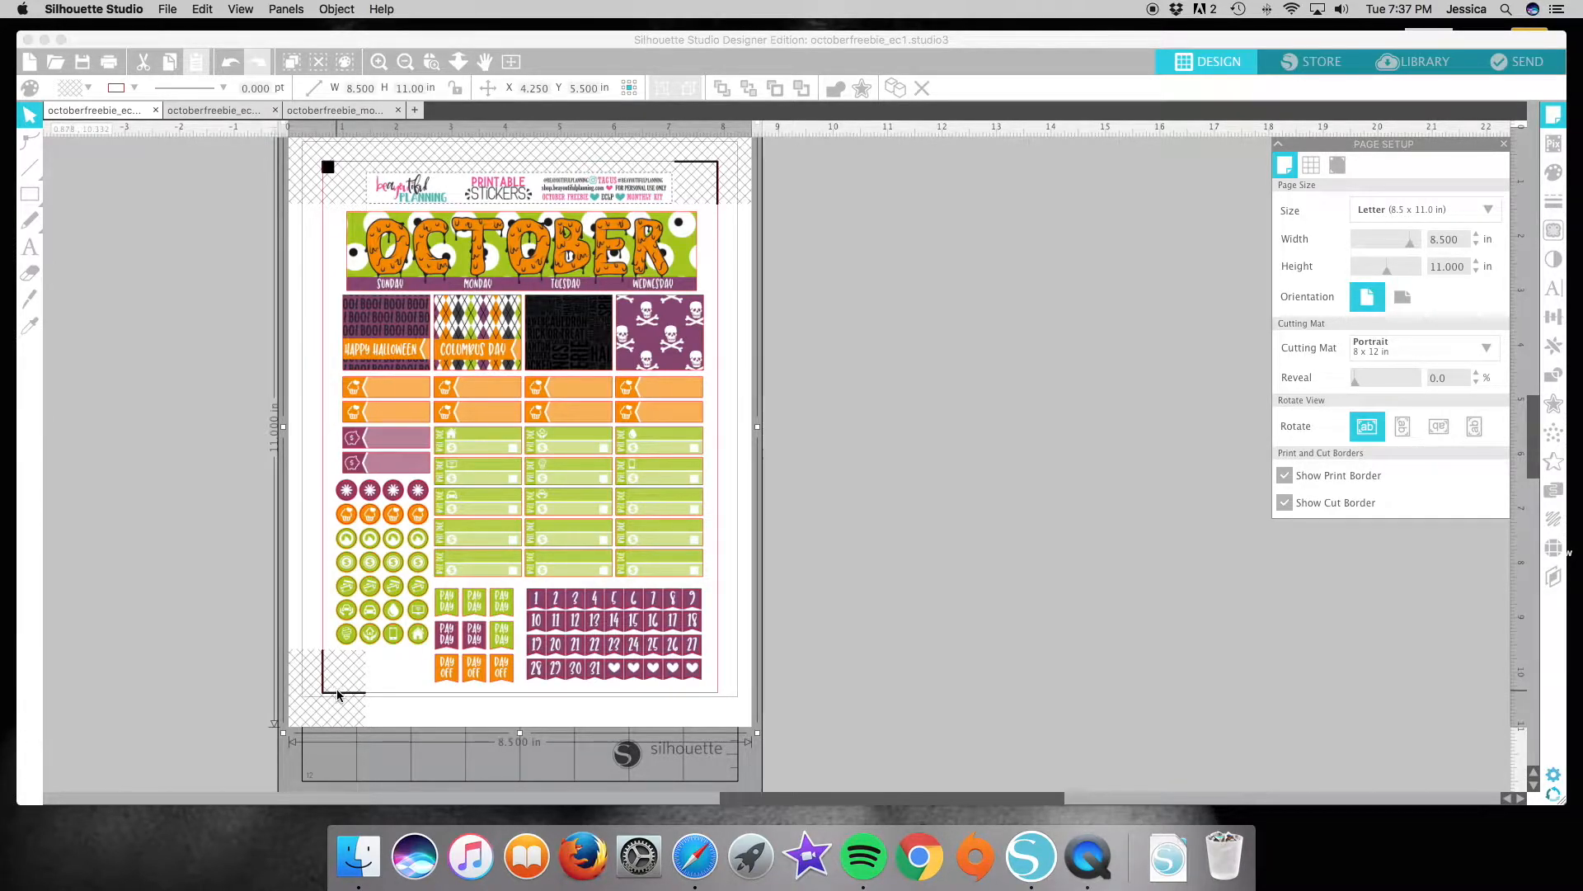
Show the advanced registration mark settings for octoberfreebie_ec1 and set the mark length to 0.750 in.
click(1338, 167)
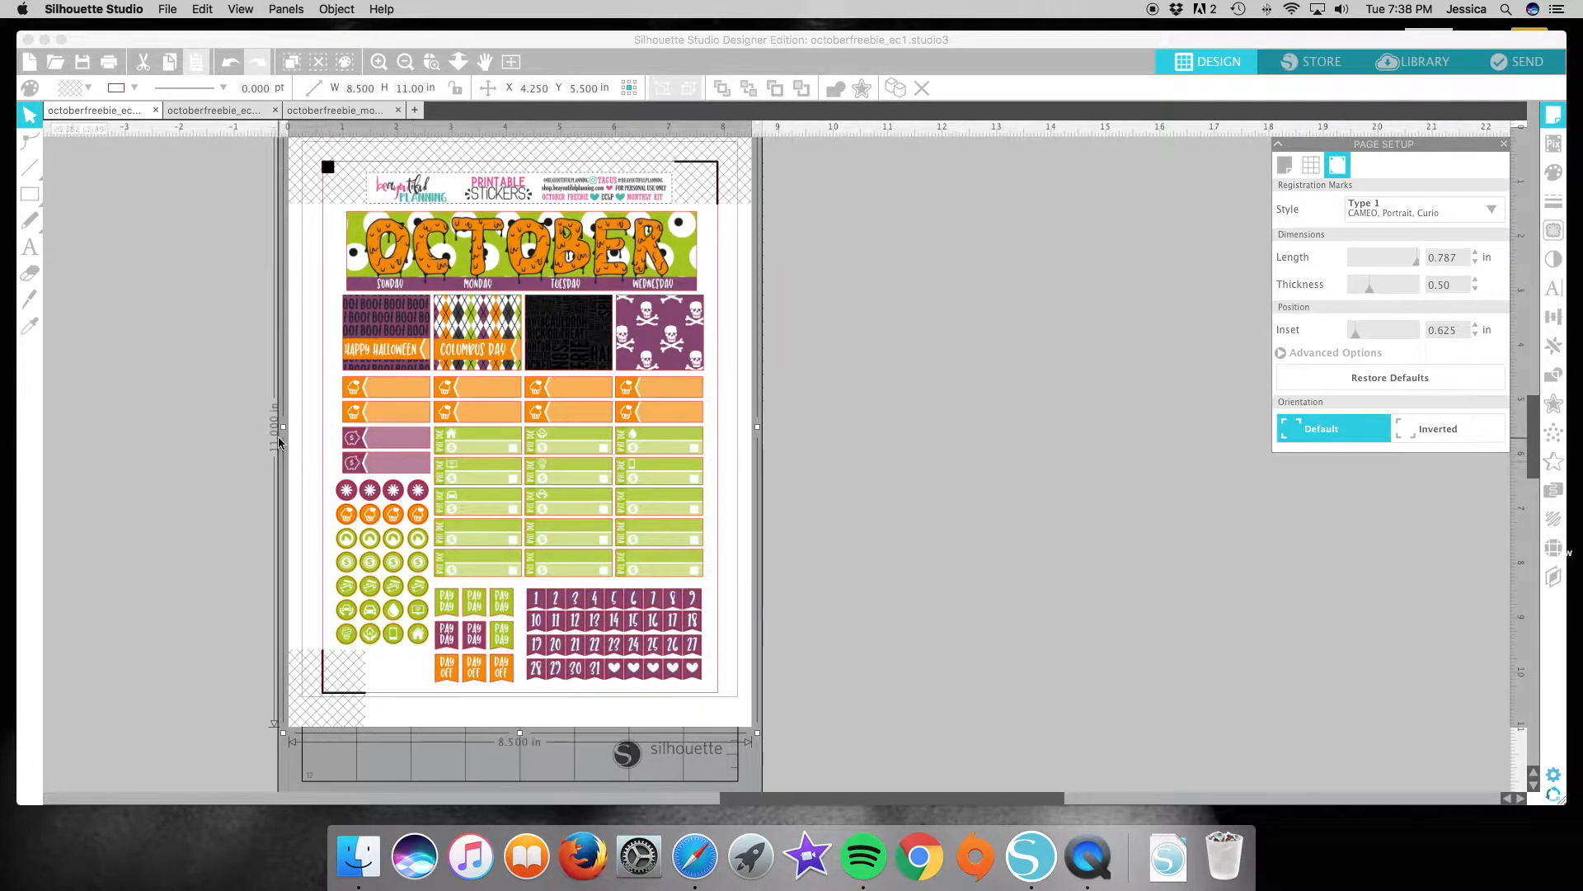
click(30, 220)
click(1299, 354)
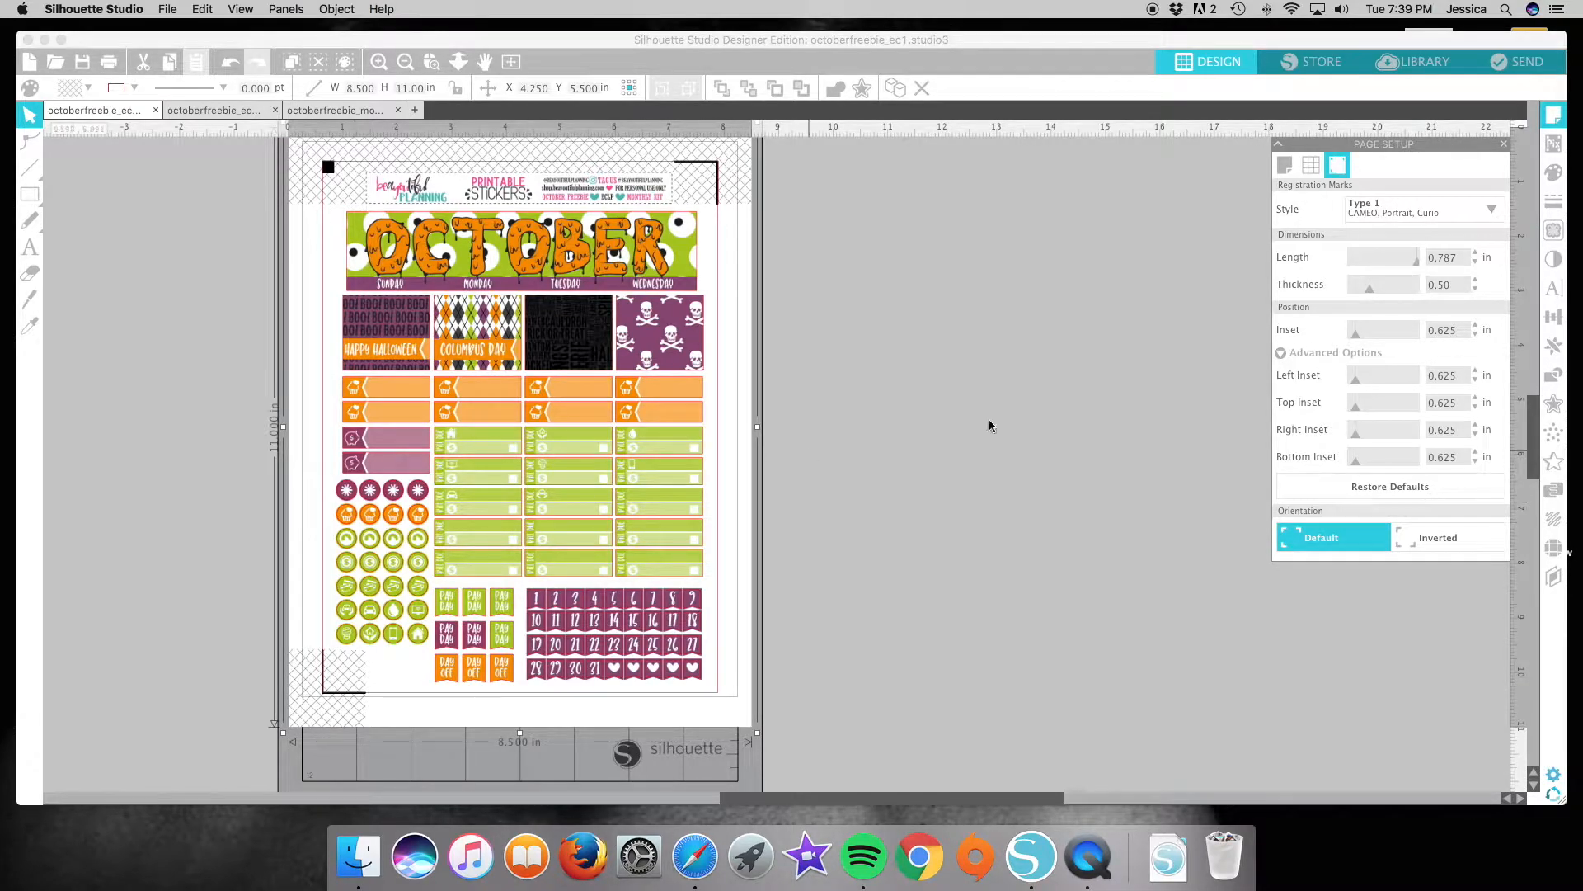
drag(1416, 261, 1362, 264)
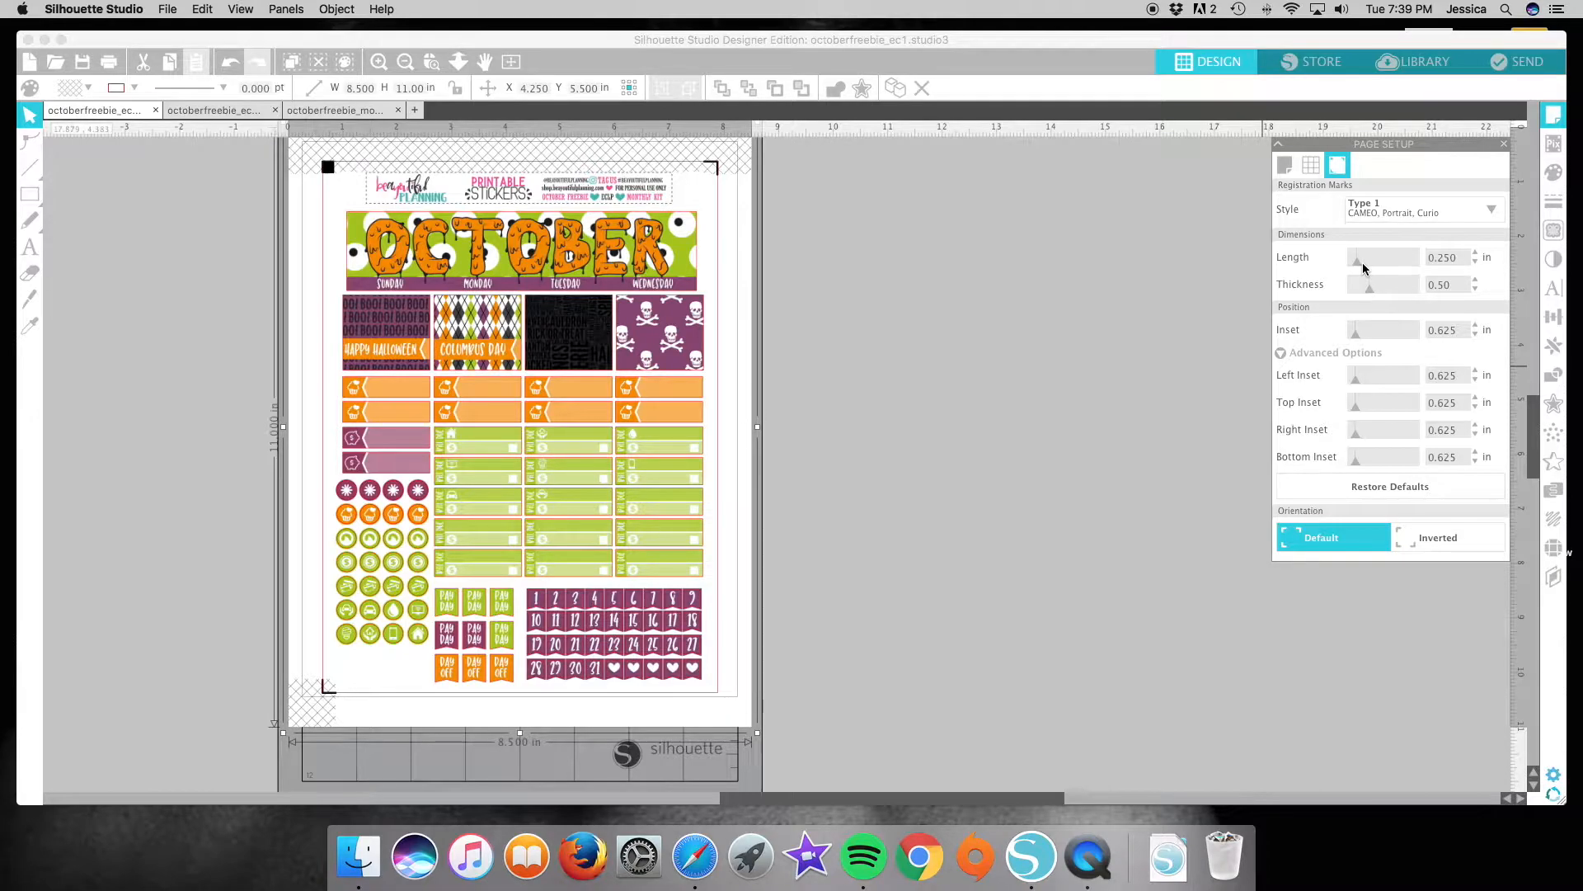
drag(1362, 262, 1392, 260)
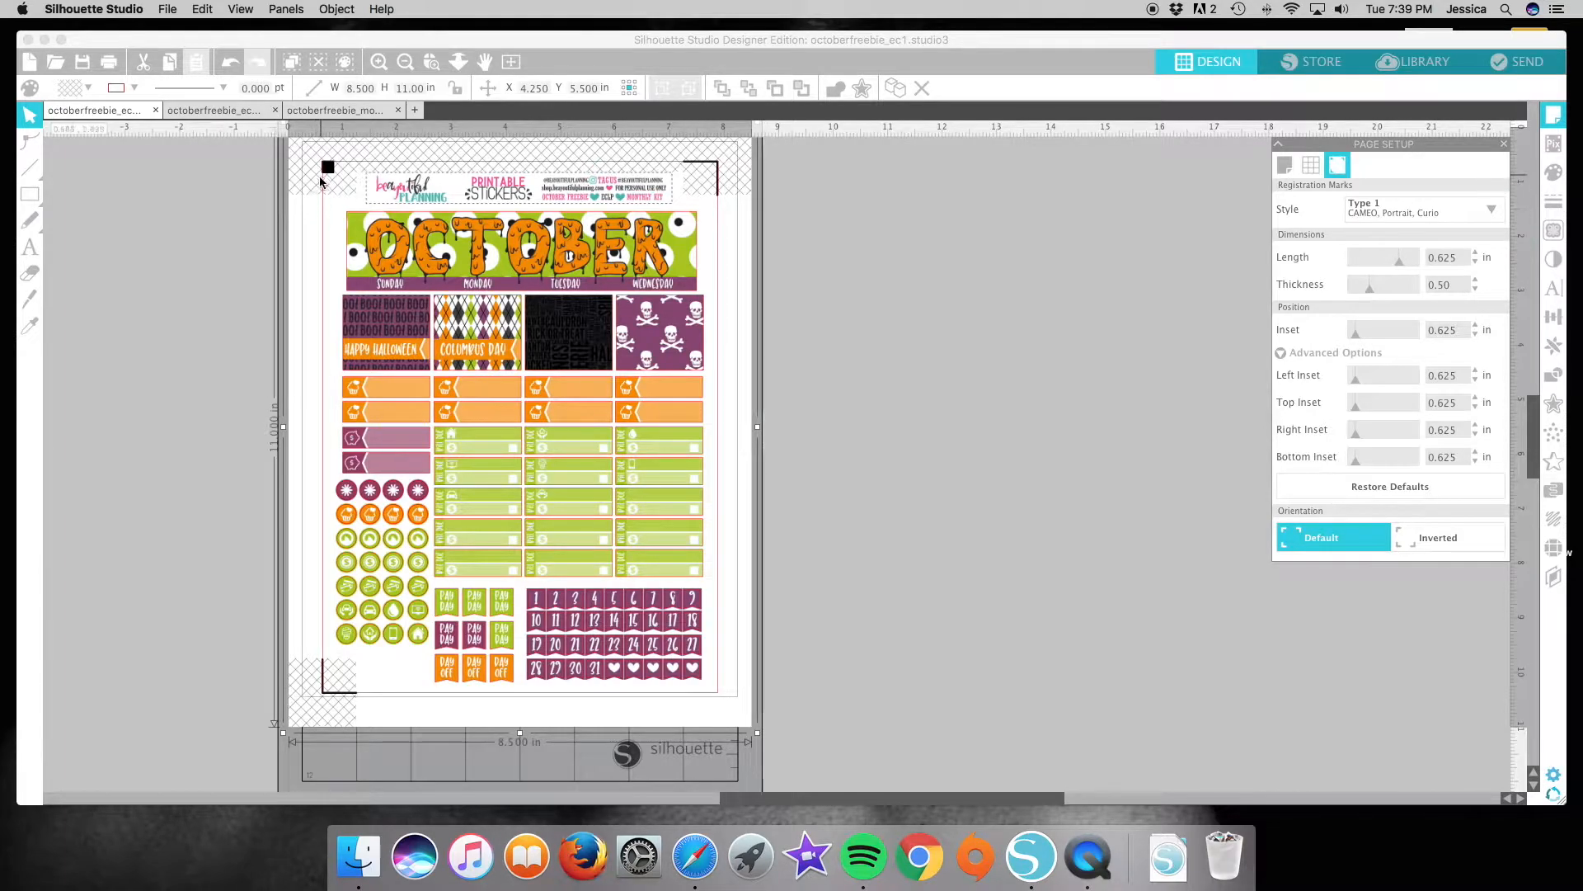
drag(1404, 265, 1437, 265)
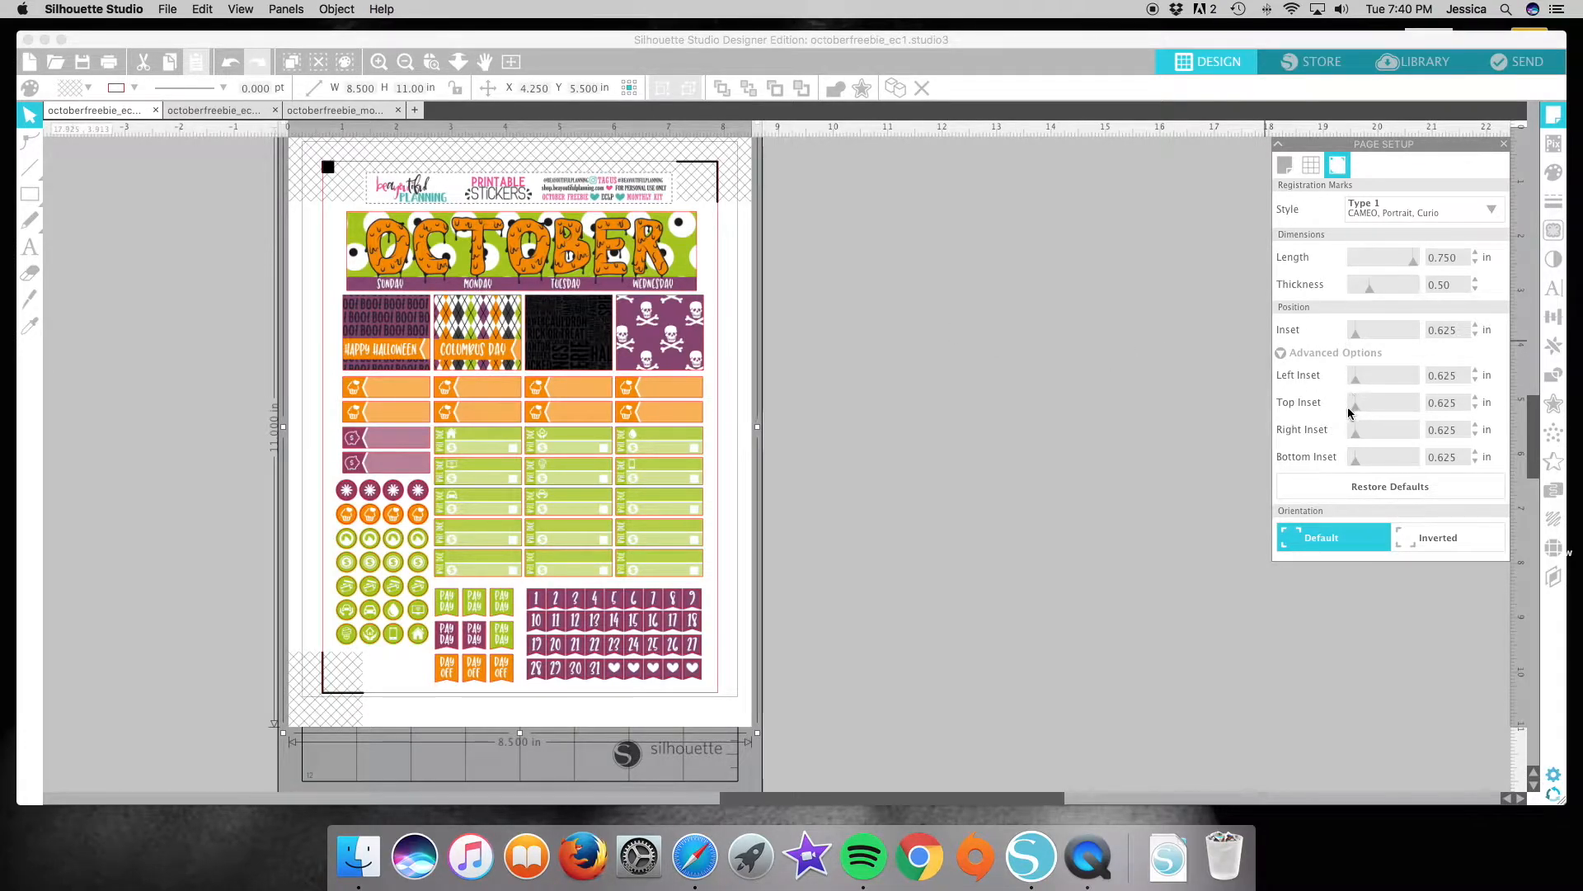
Try a 0.394 in top inset for the octoberfreebie_ec1 registration marks, restore it to 0.625 in, and deselect the design.
drag(1357, 411, 1349, 412)
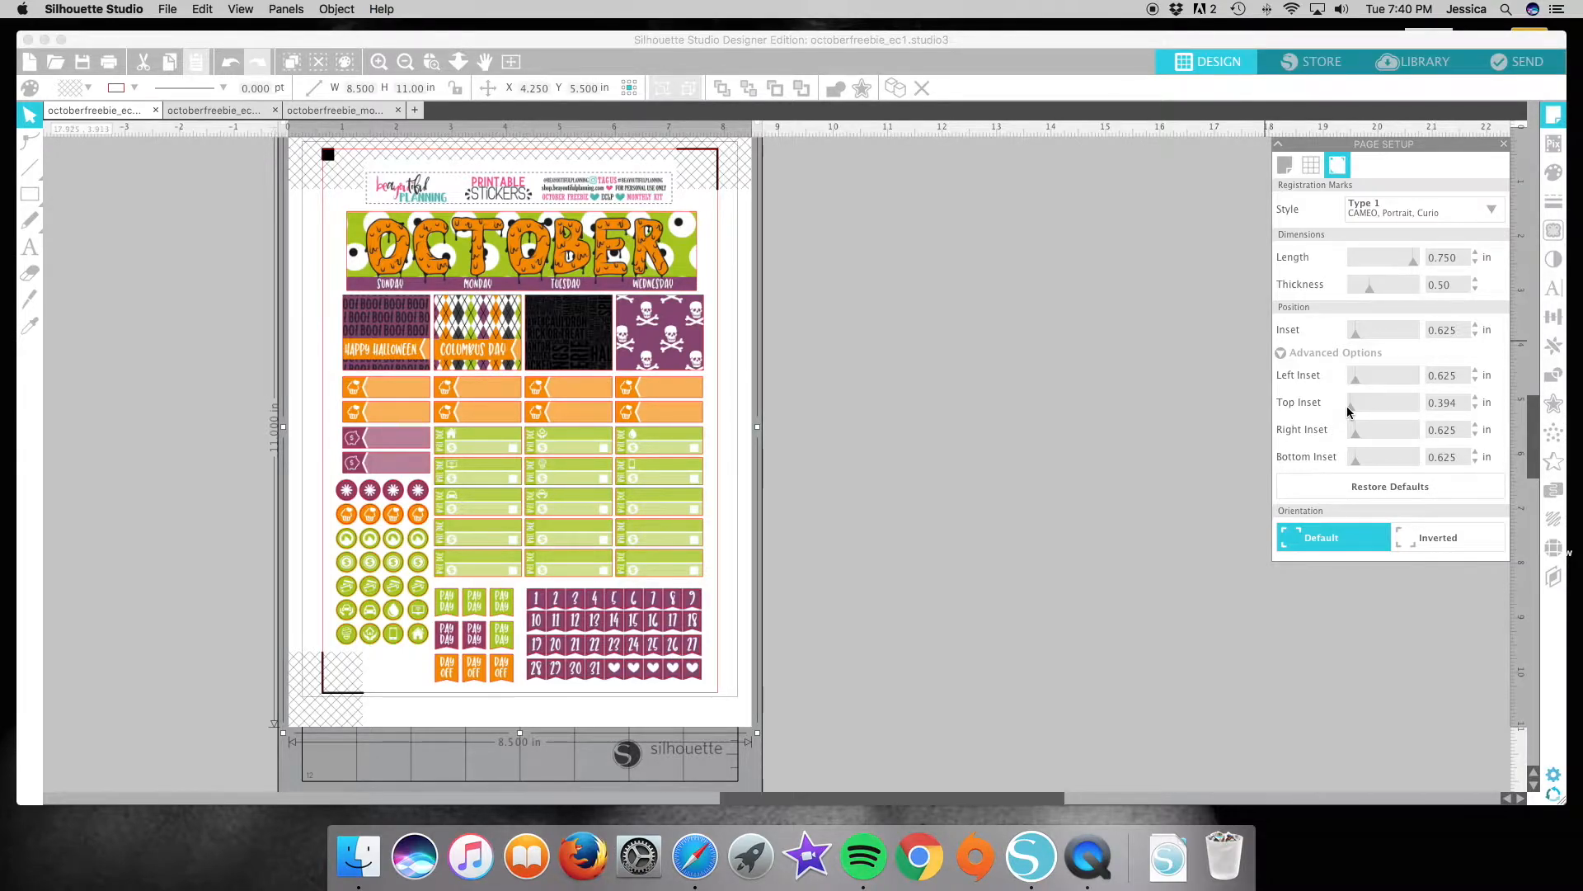
drag(1350, 409, 1359, 411)
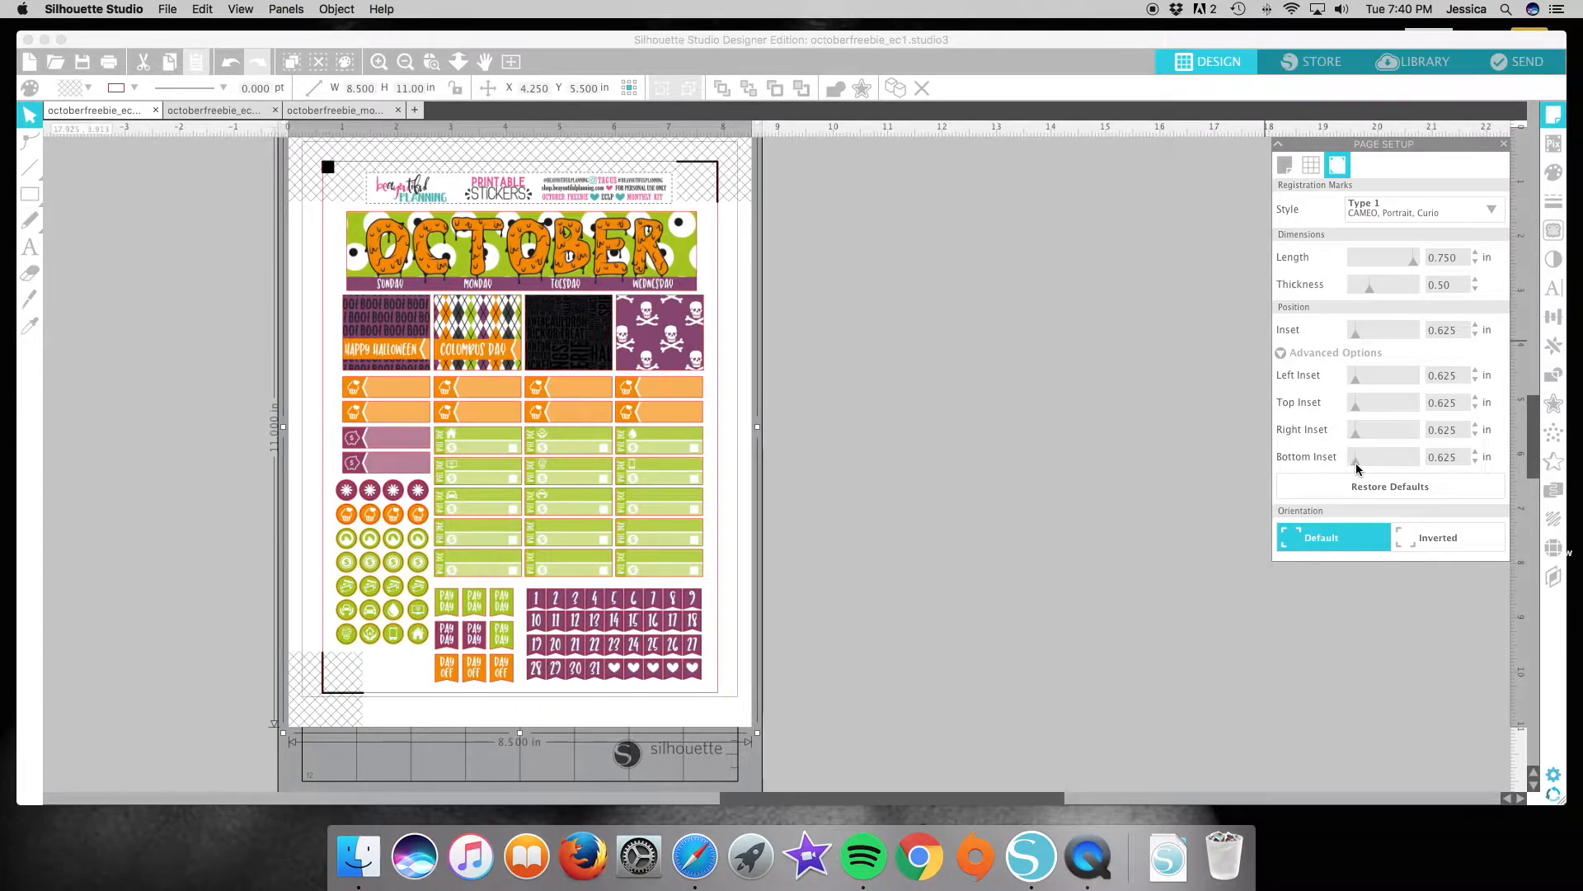
click(1127, 469)
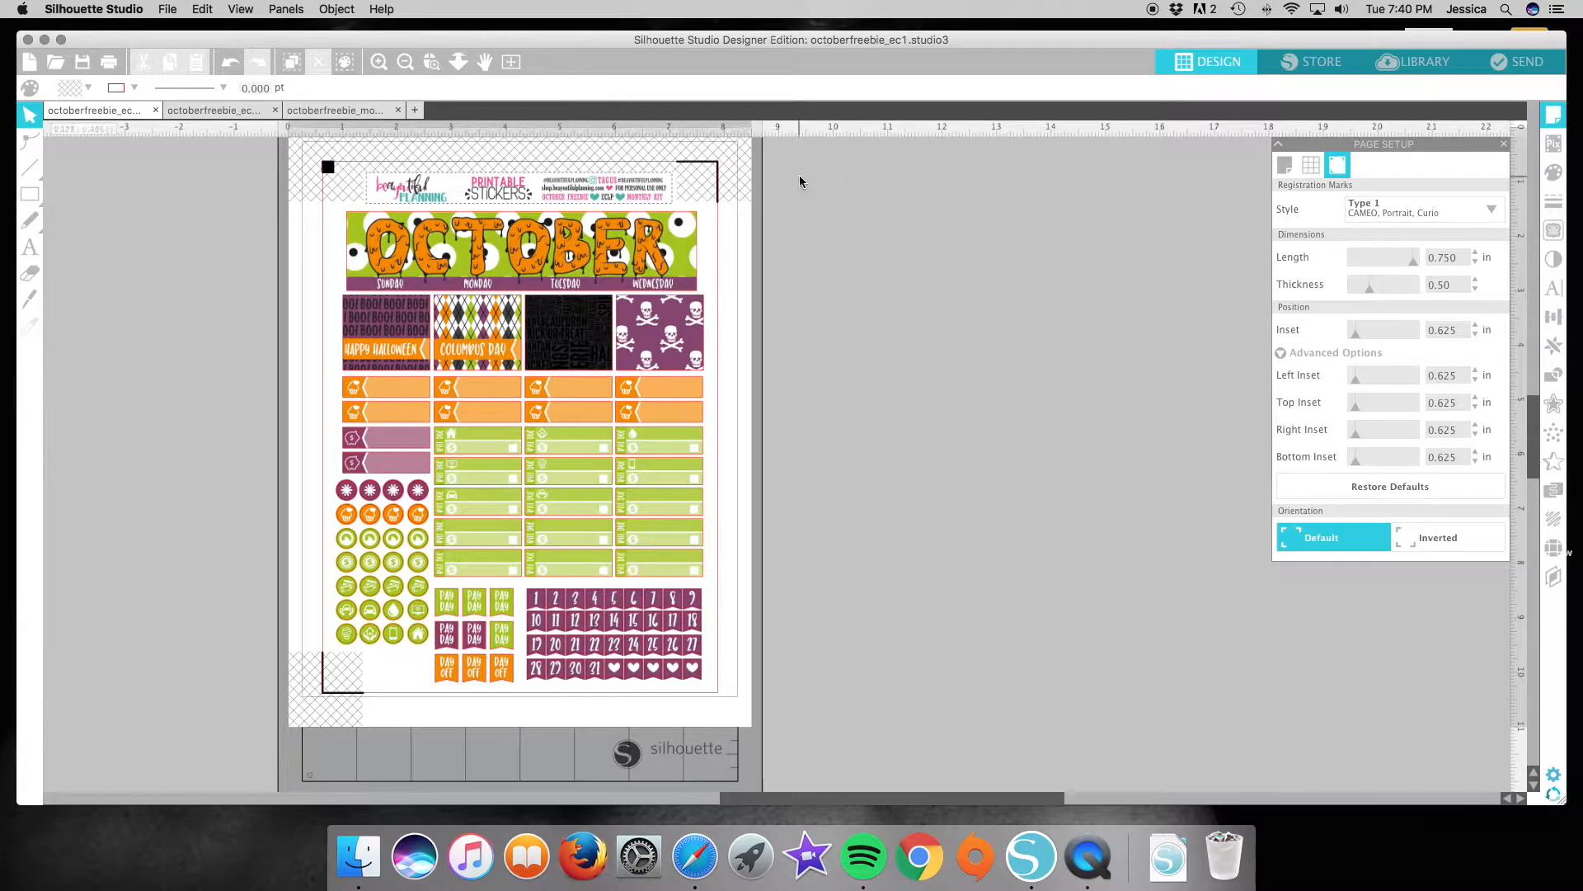
Set the octoberfreebie_ec2 registration marks to a 0.394 in left inset and 0.500 in length, and save the file.
click(183, 111)
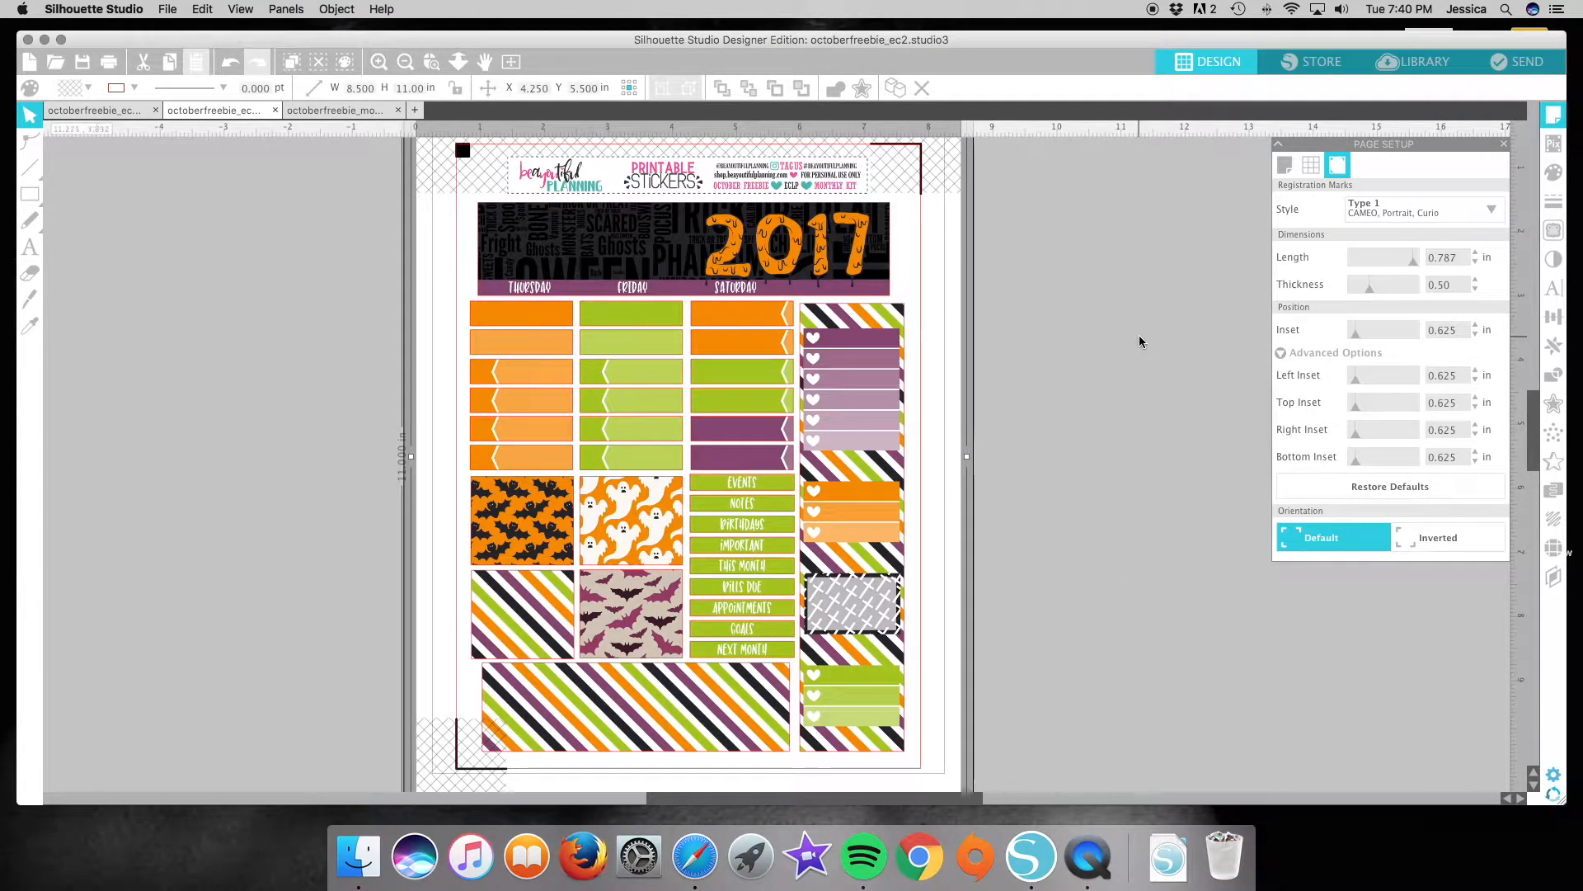
scroll(1137, 342, down, 3)
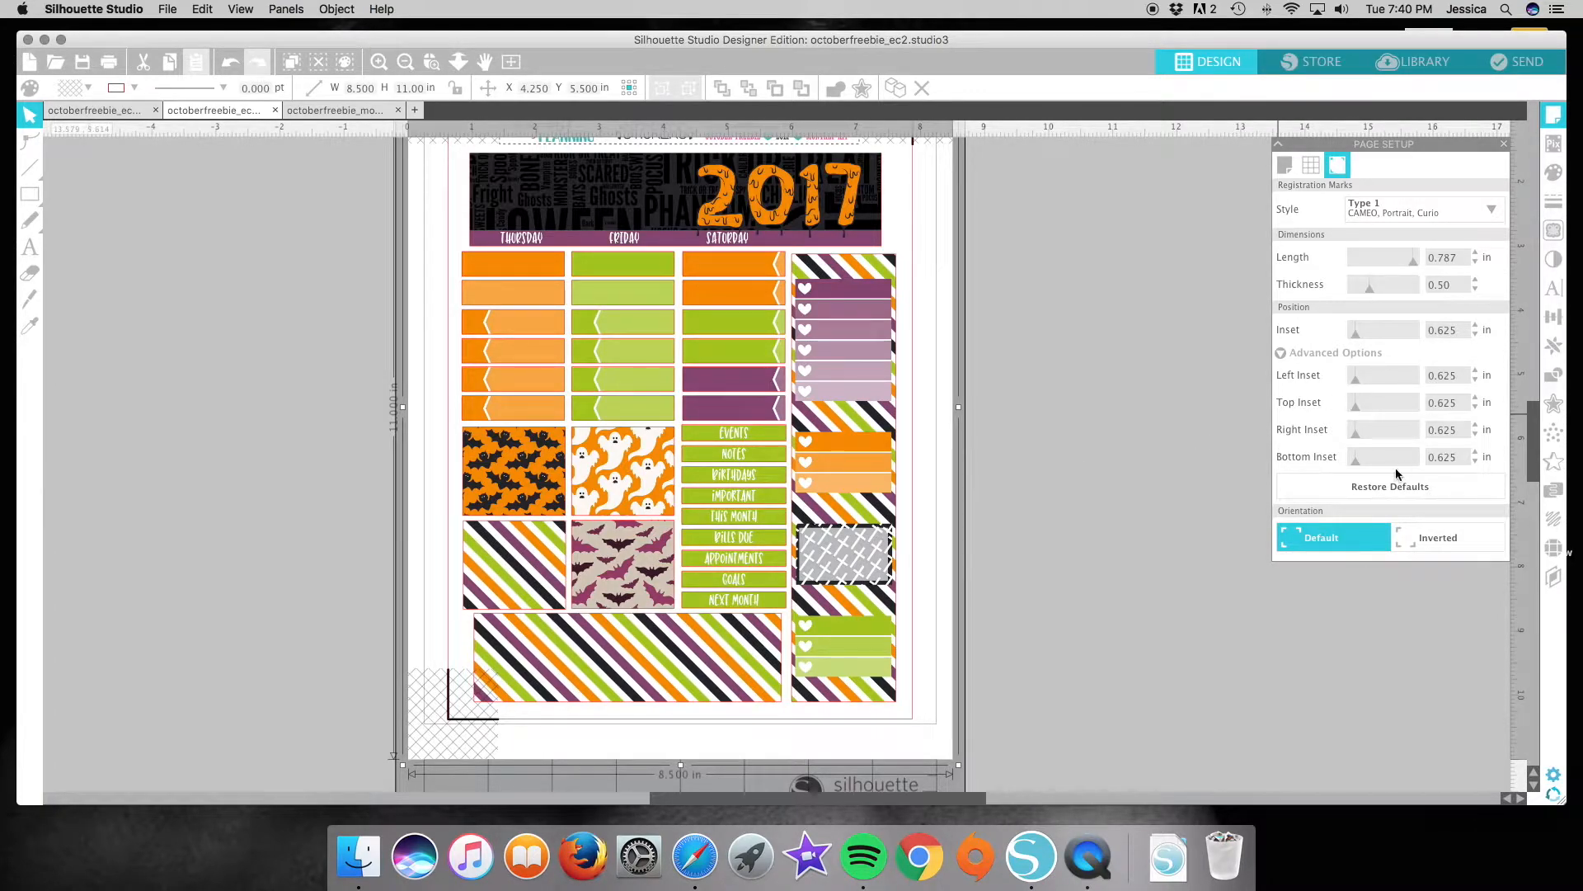
drag(1354, 381, 1345, 385)
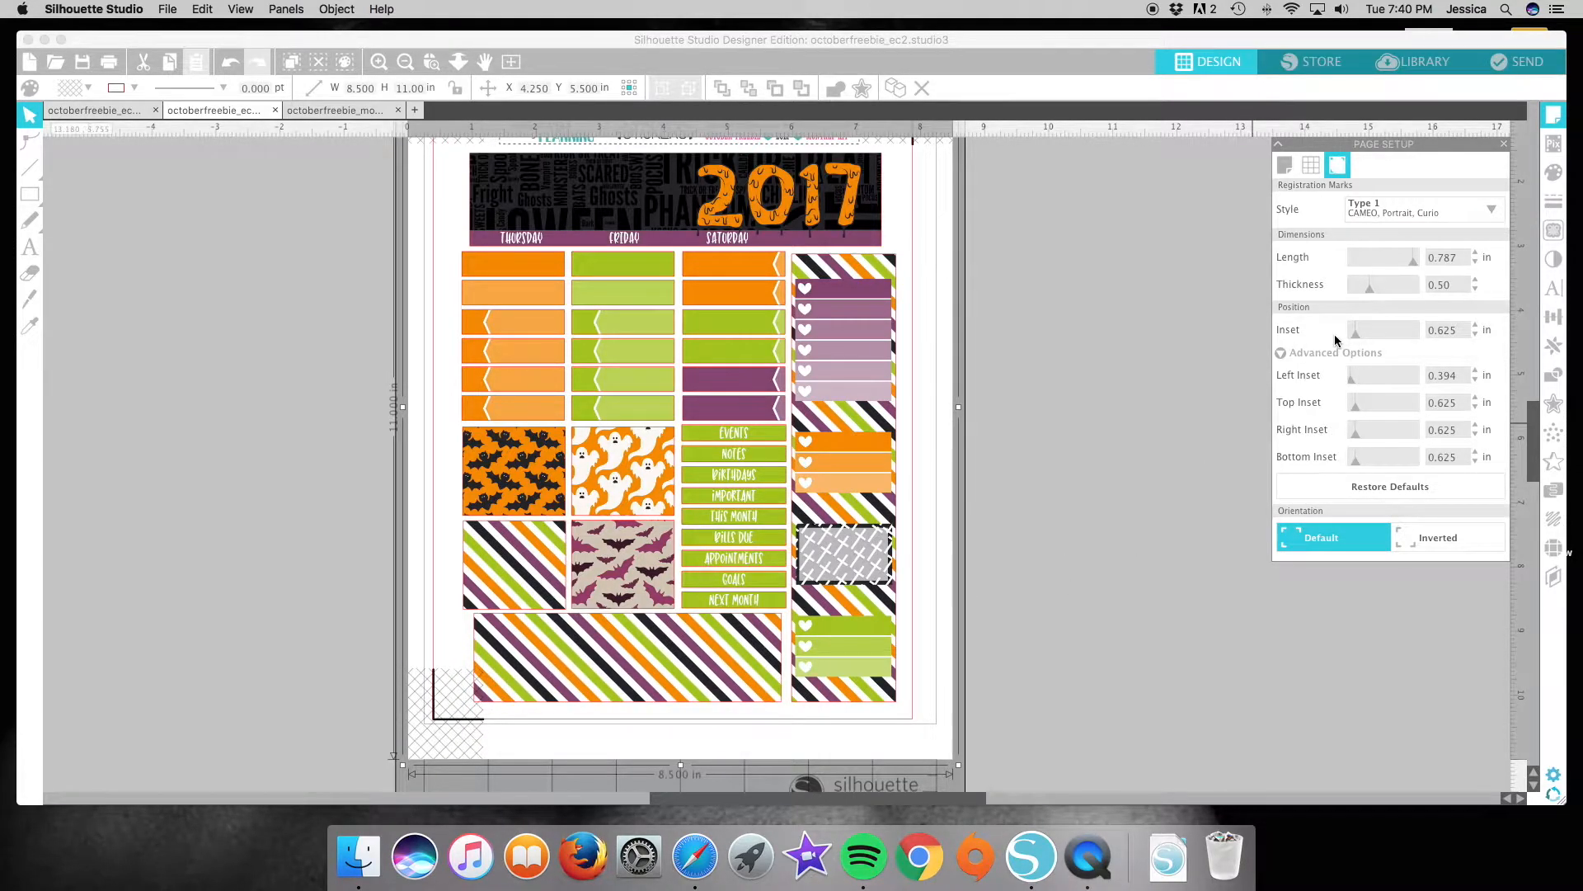
drag(1413, 261, 1391, 262)
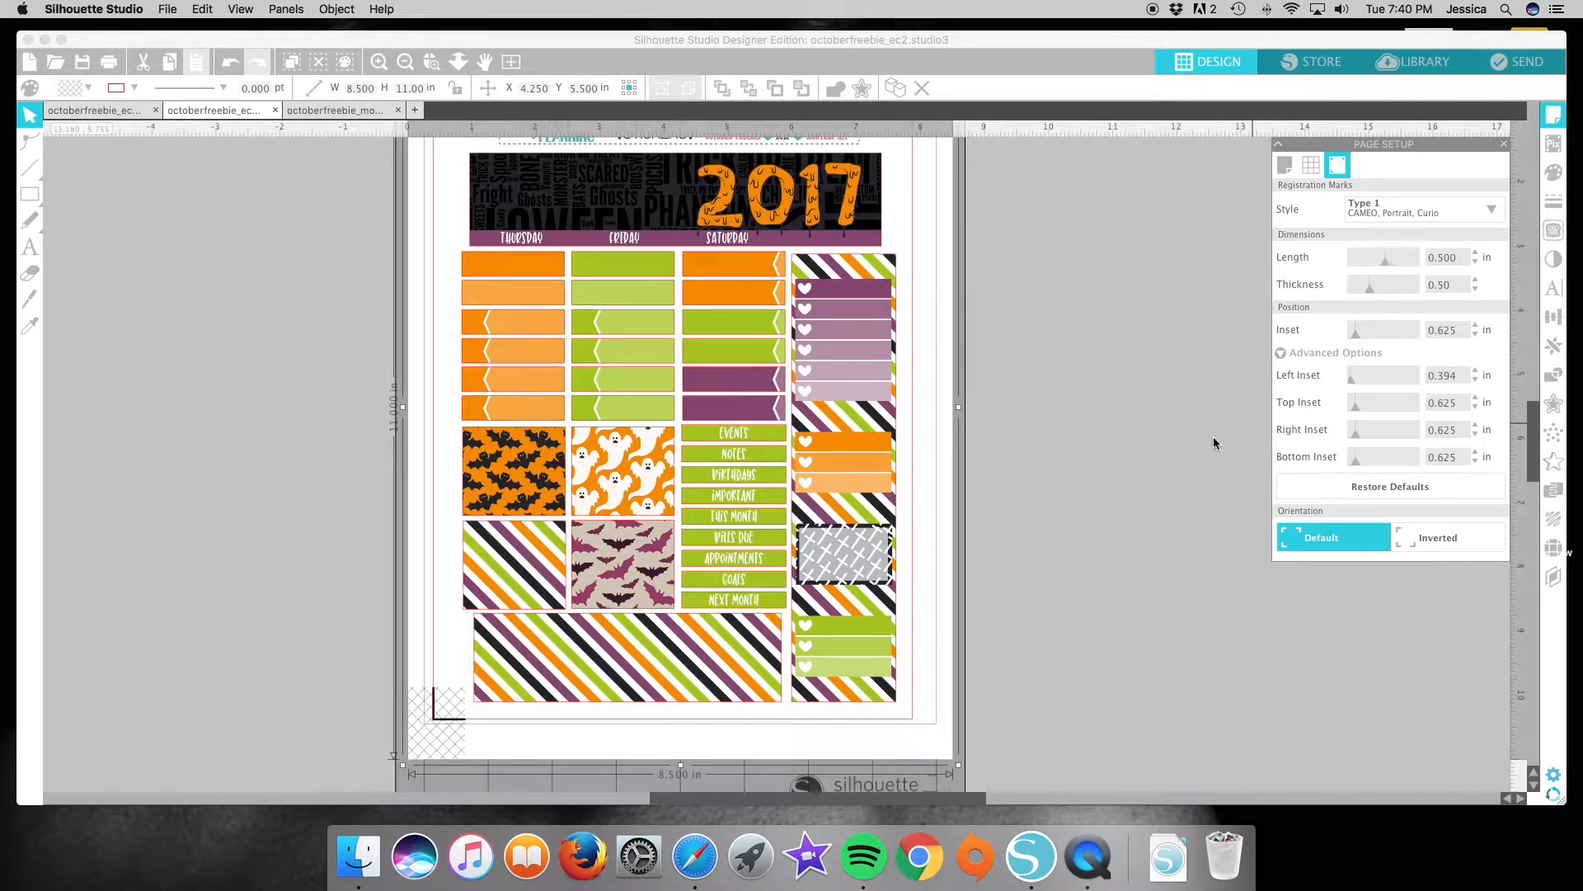
scroll(1002, 457, up, 5)
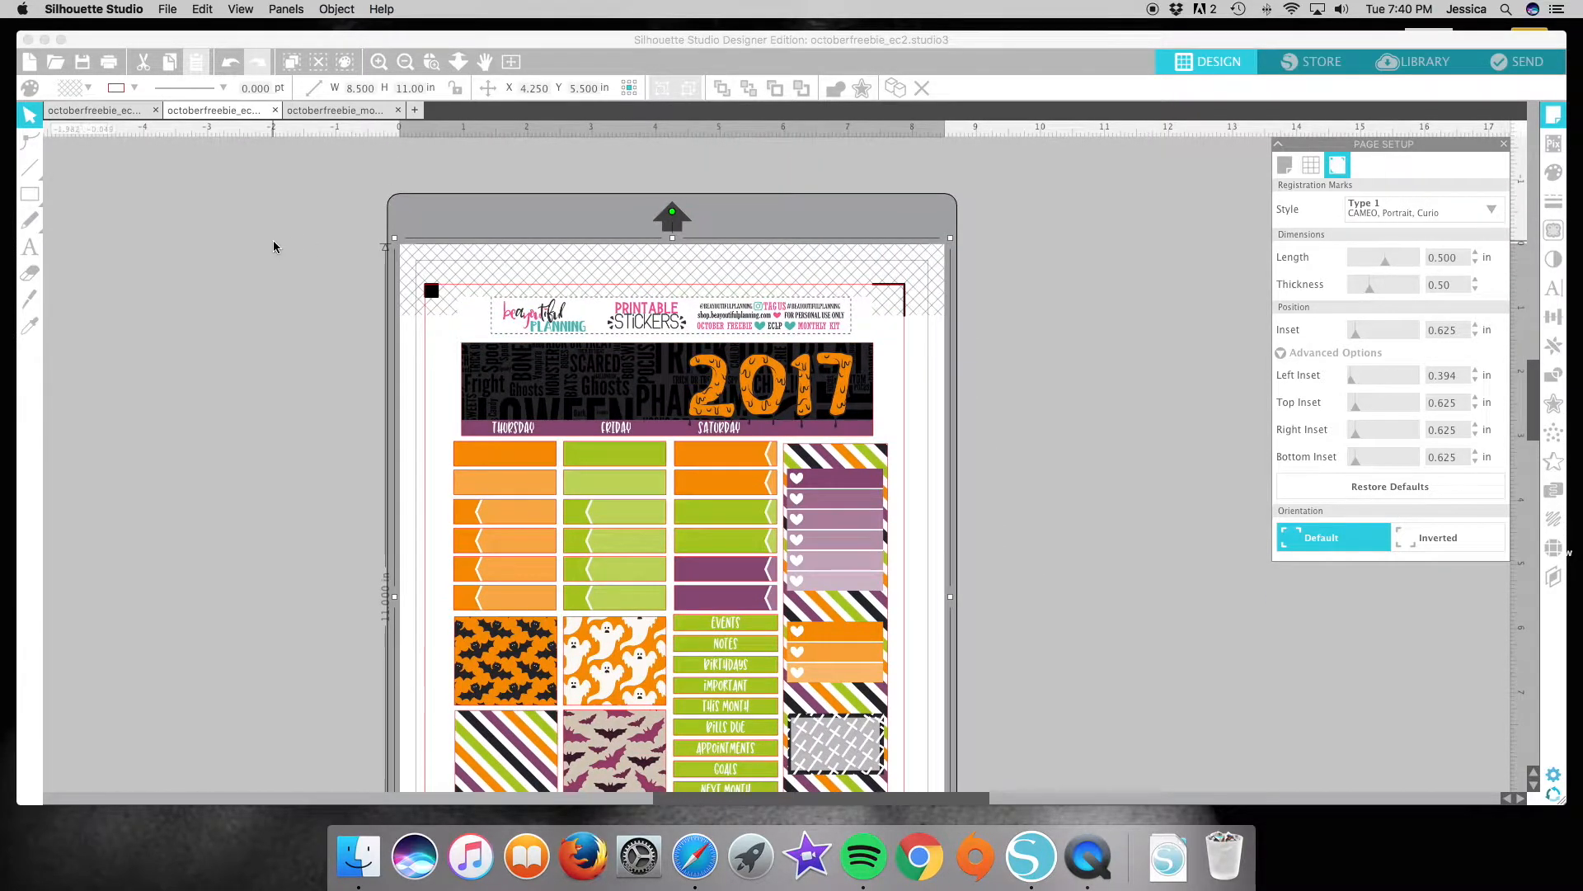
click(80, 66)
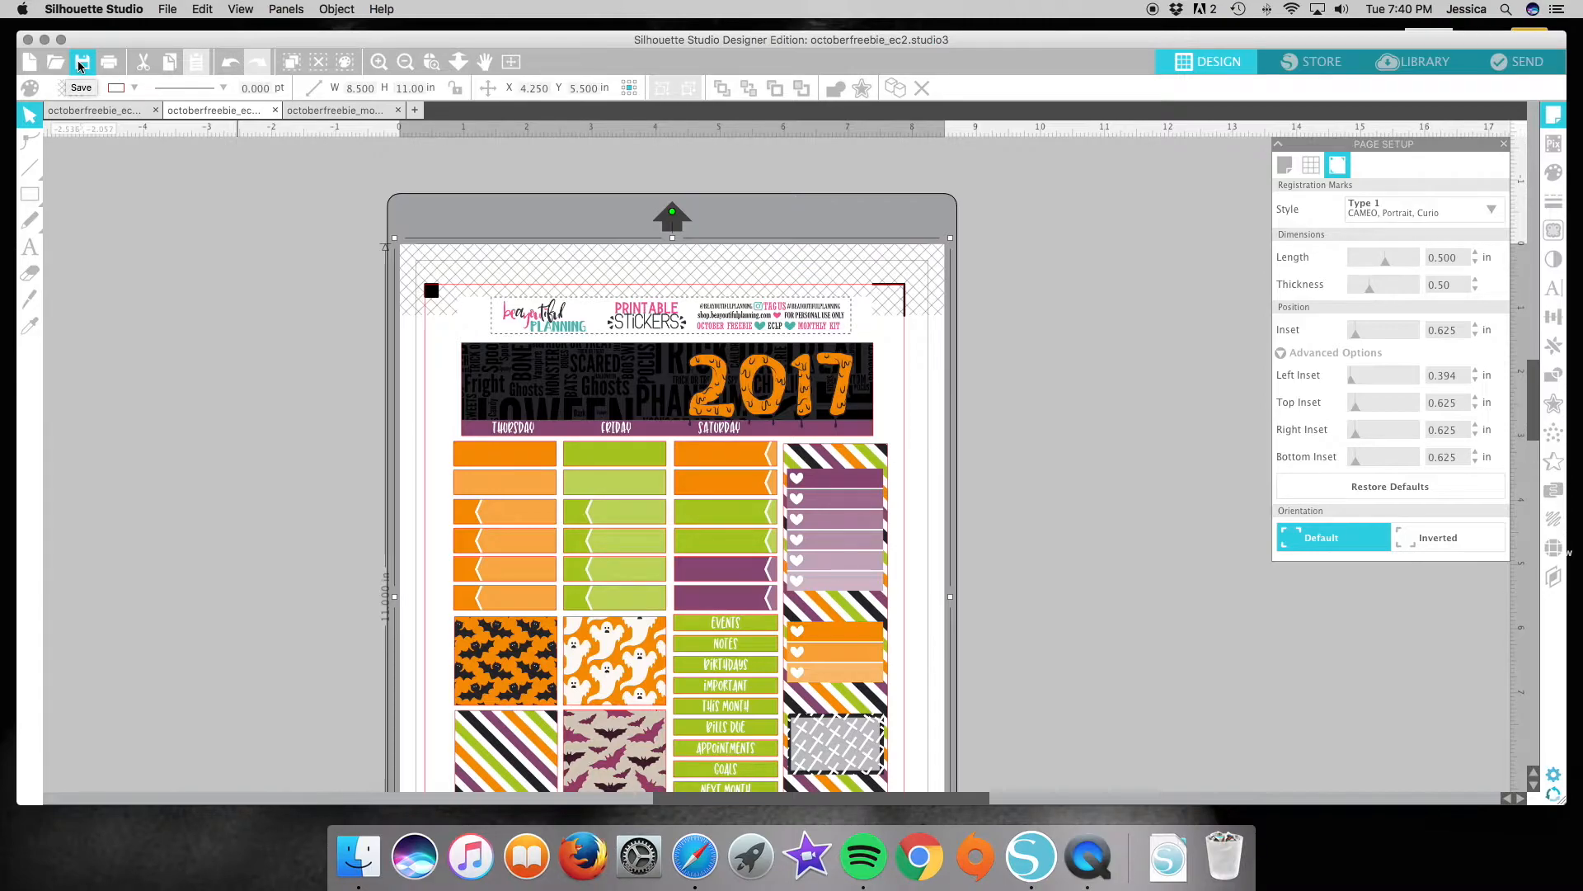
click(80, 66)
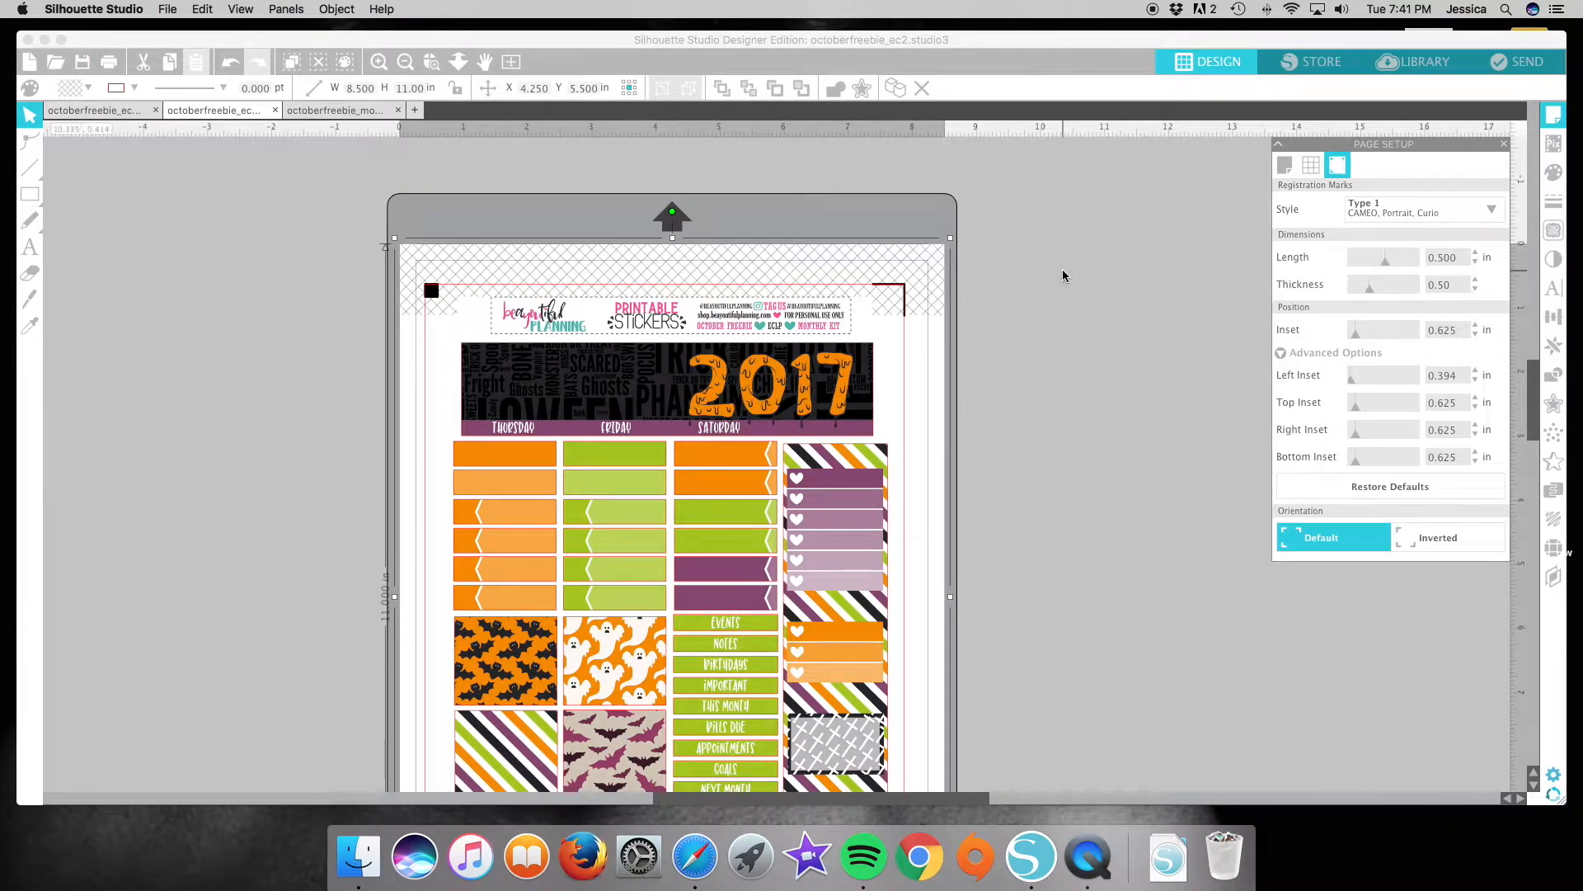
Review the registration marks around the octoberfreebie_ec2 page and bring up octoberfreebie_monthly_notespage.
scroll(1086, 247, down, 5)
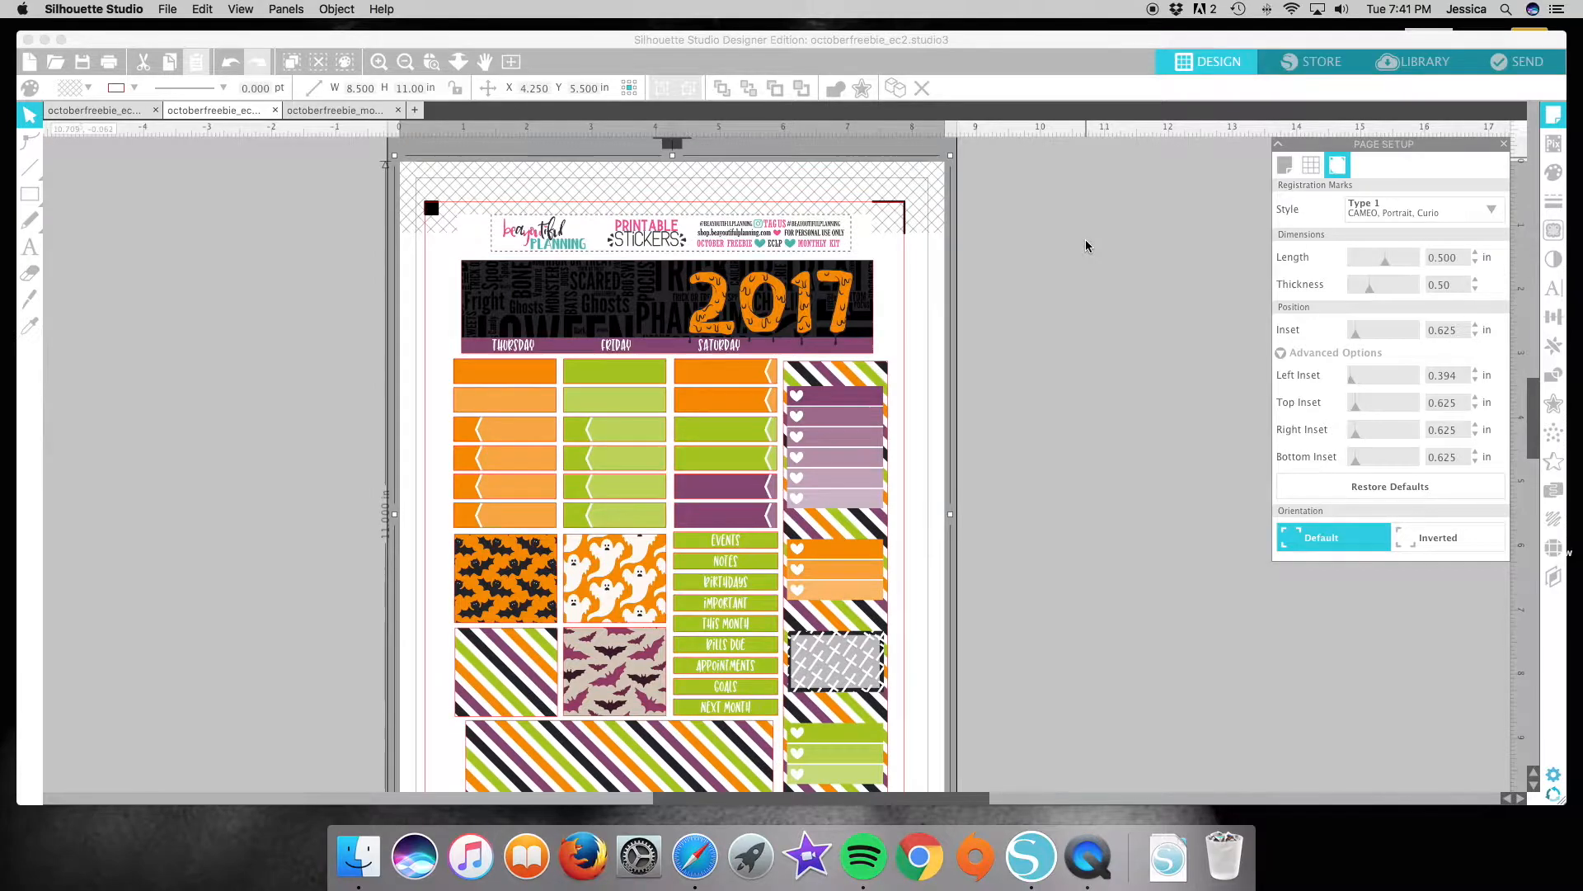
scroll(1085, 241, down, 2)
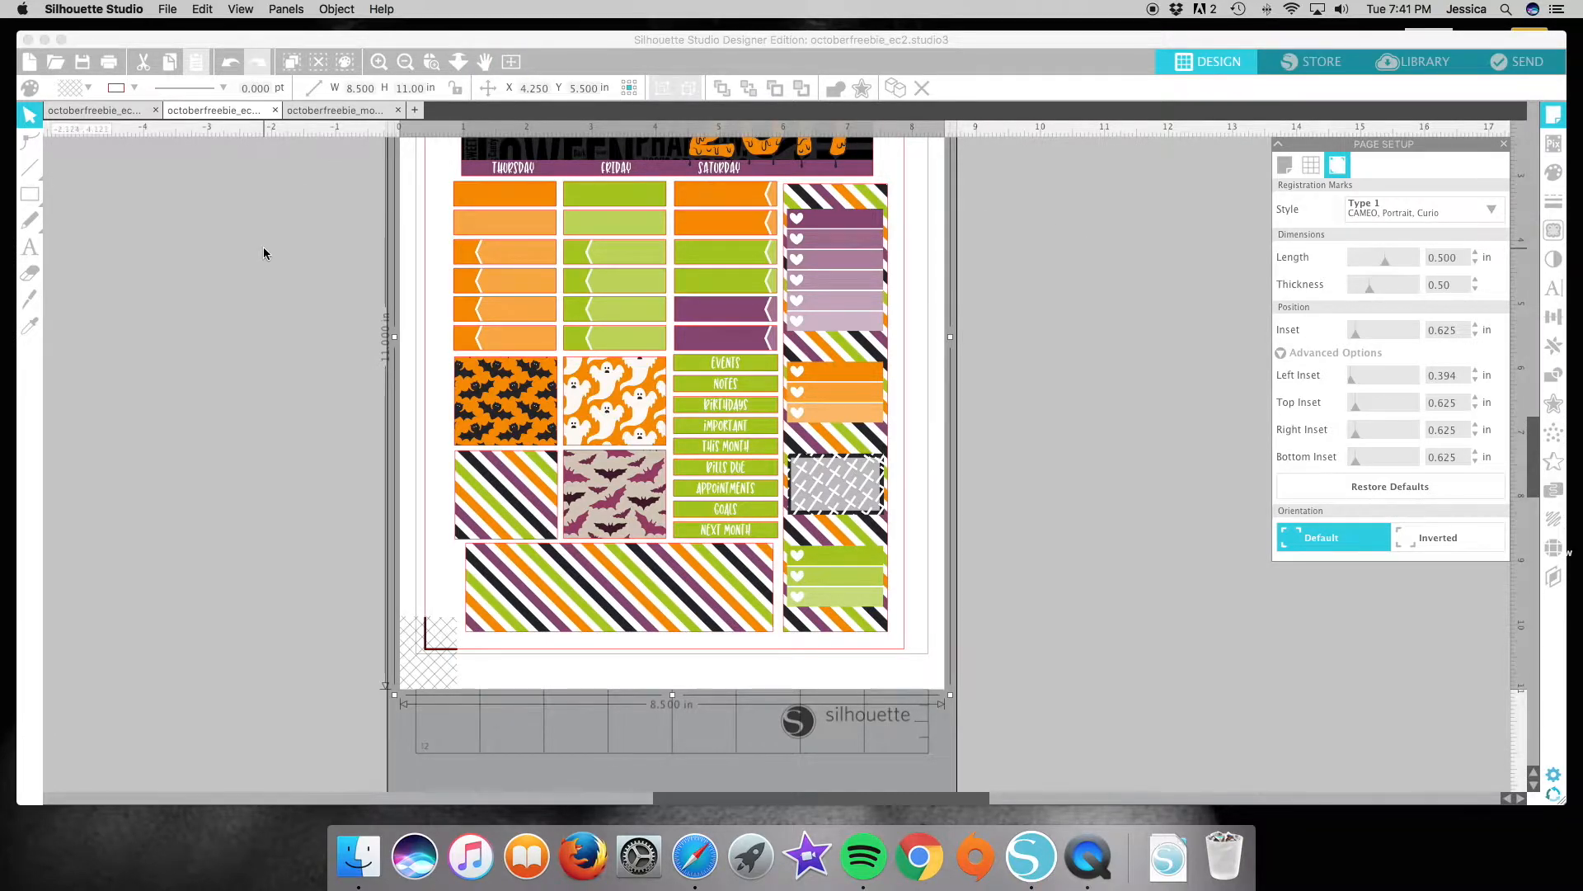
scroll(264, 252, up, 5)
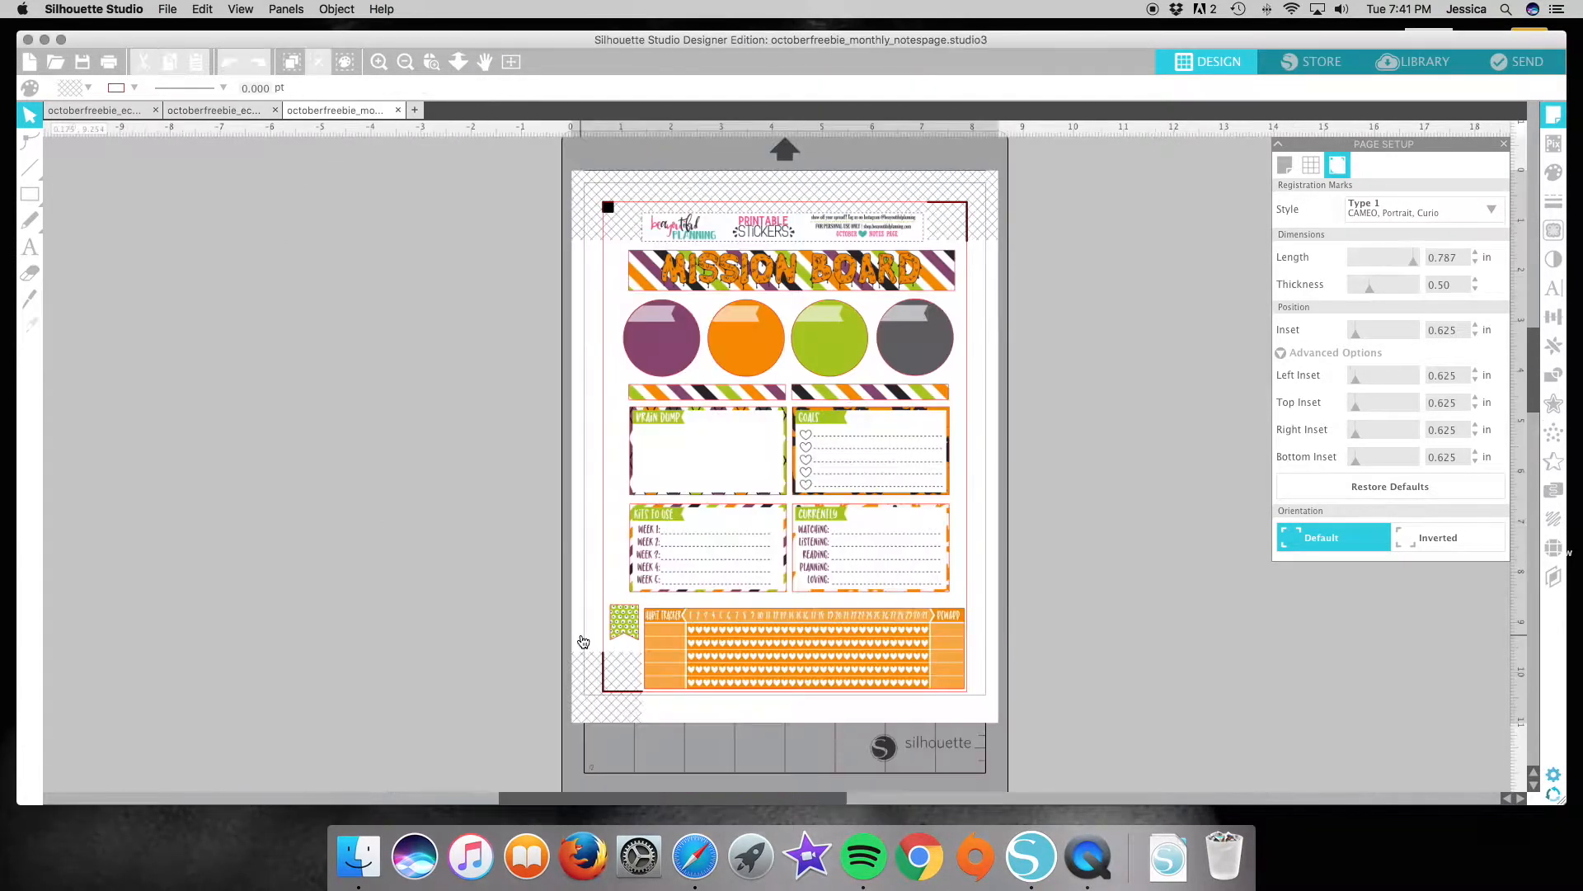
click(332, 111)
Review the octoberfreebie_ec1 and octoberfreebie_ec2 pages, and return to octoberfreebie_monthly_notespage.
click(86, 111)
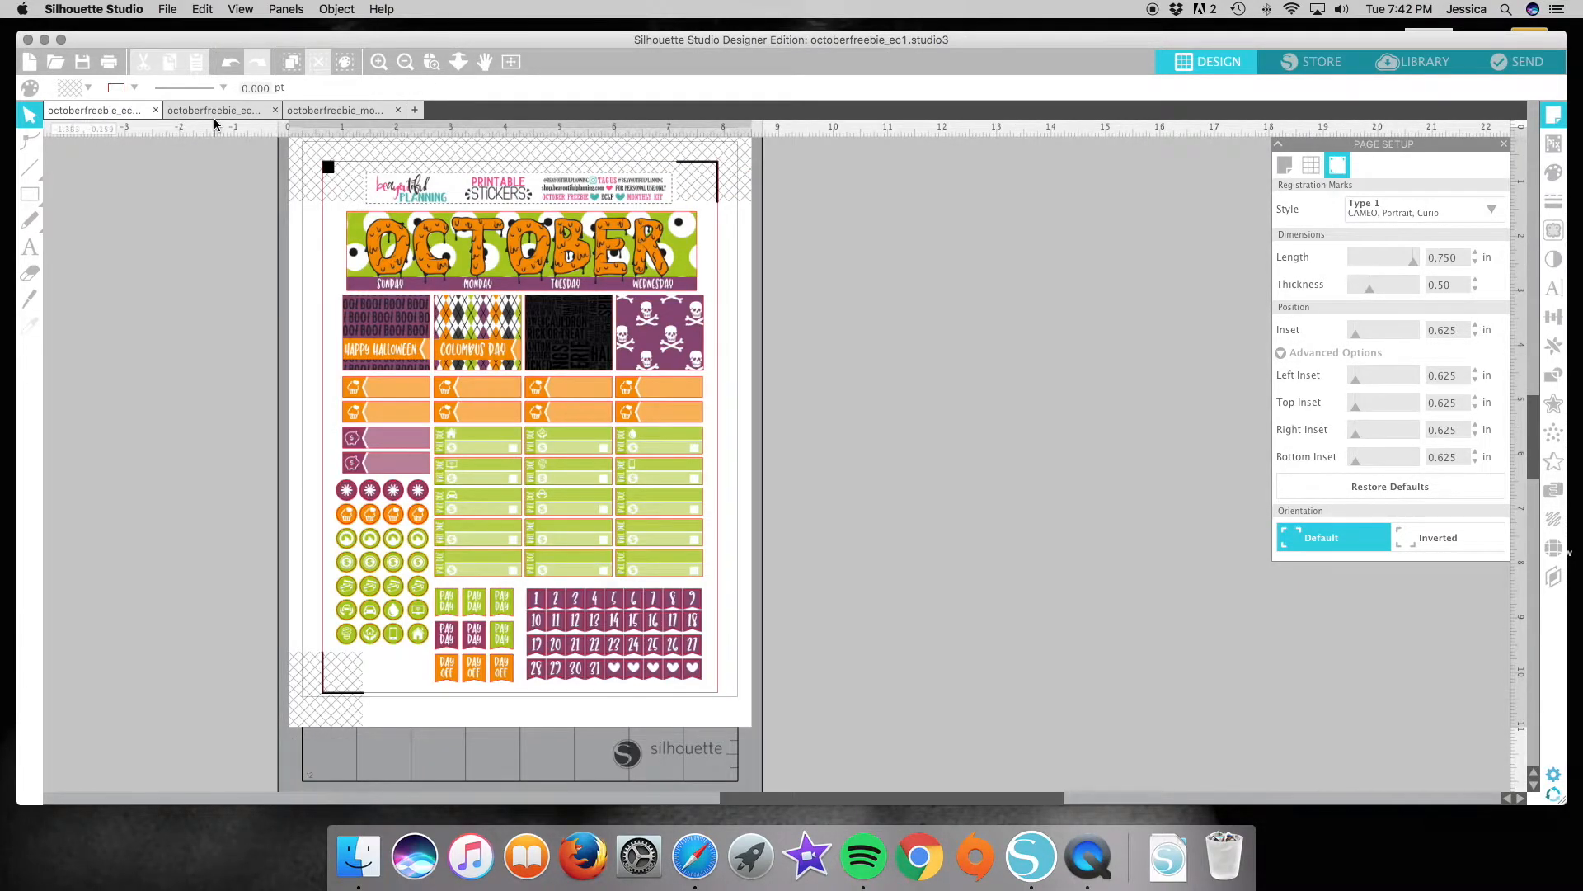
click(214, 114)
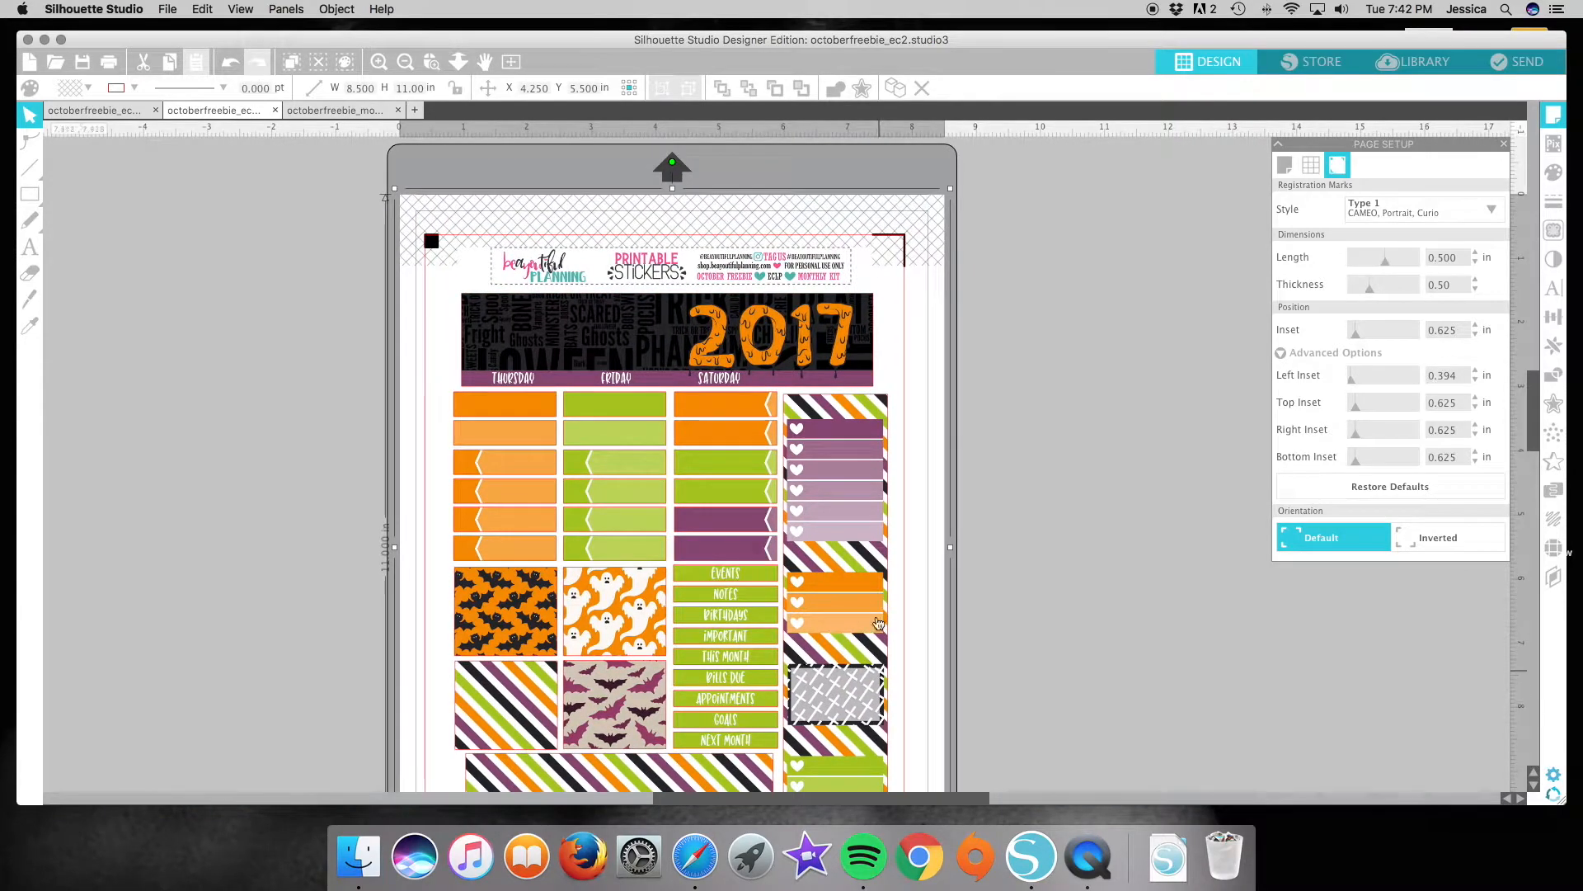
scroll(878, 622, down, 5)
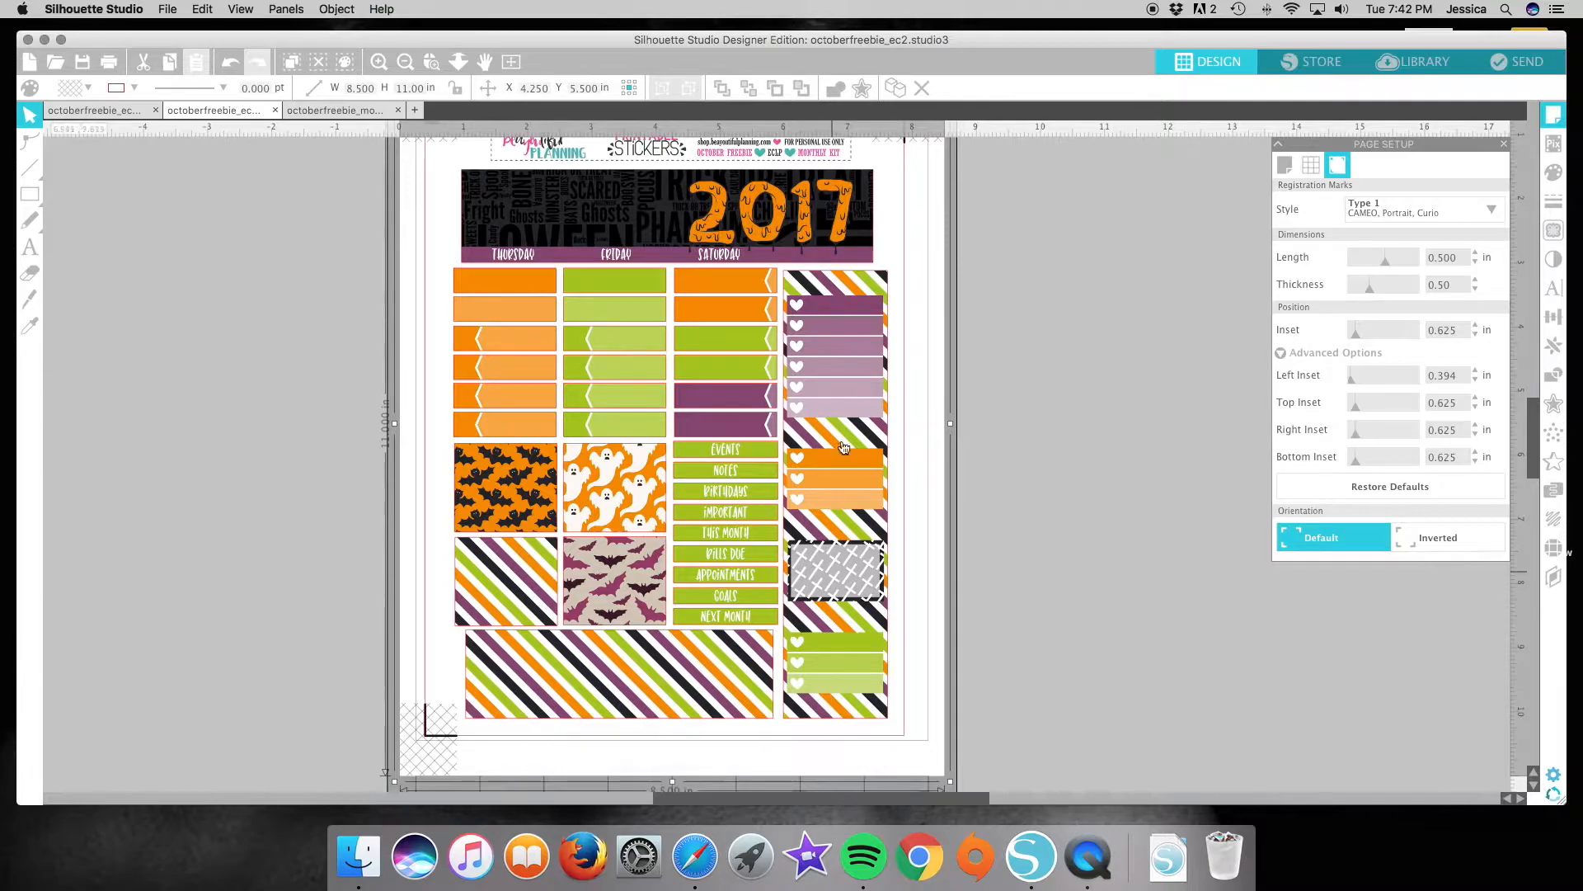
scroll(1045, 463, up, 1)
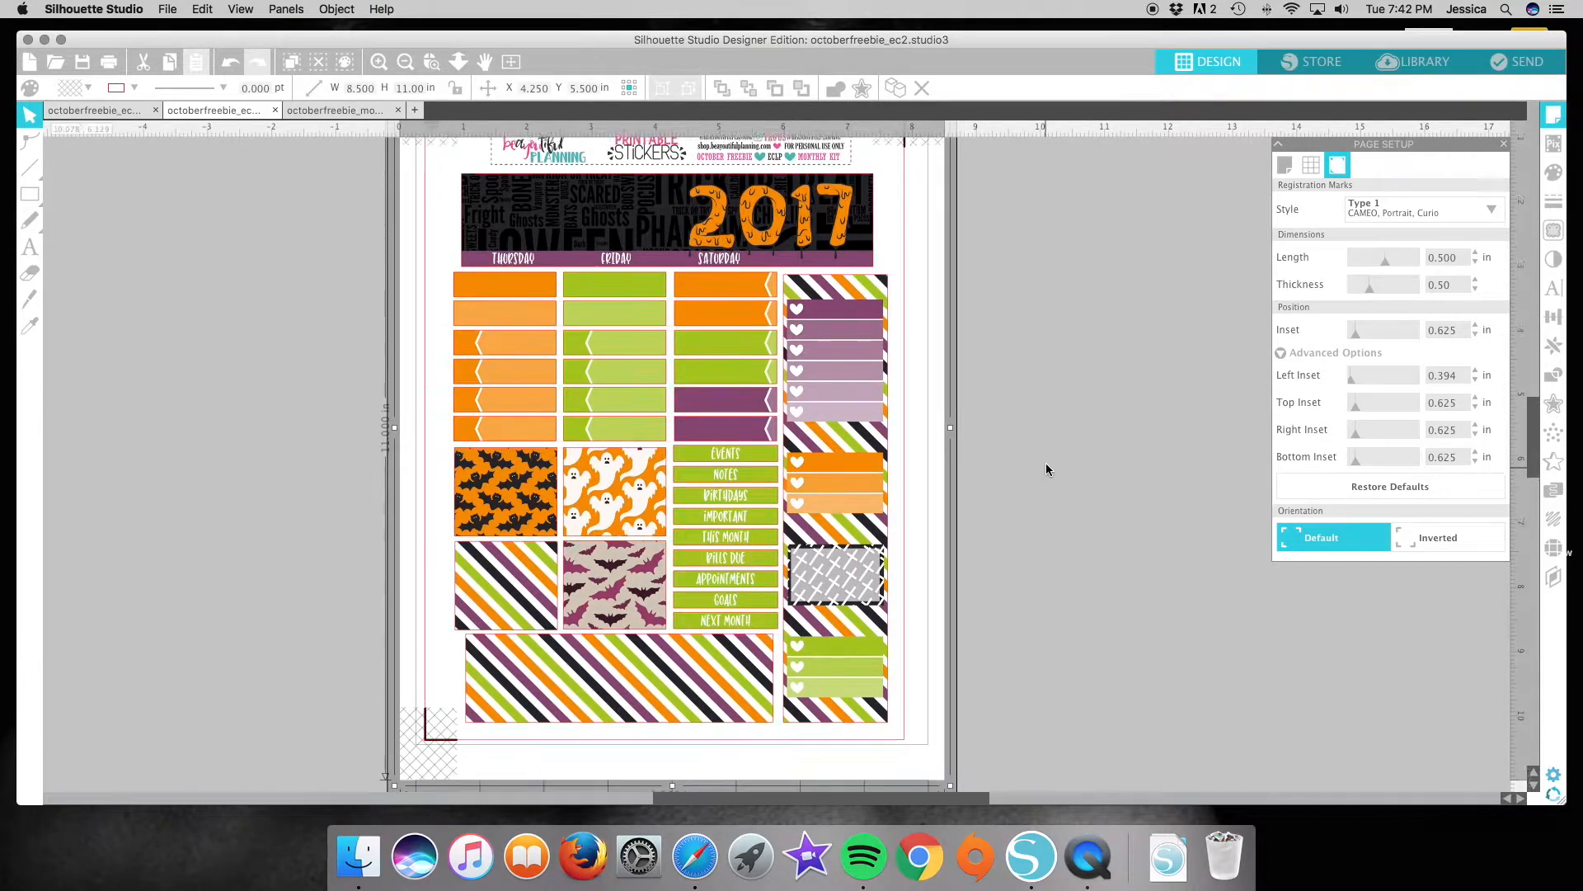
click(328, 111)
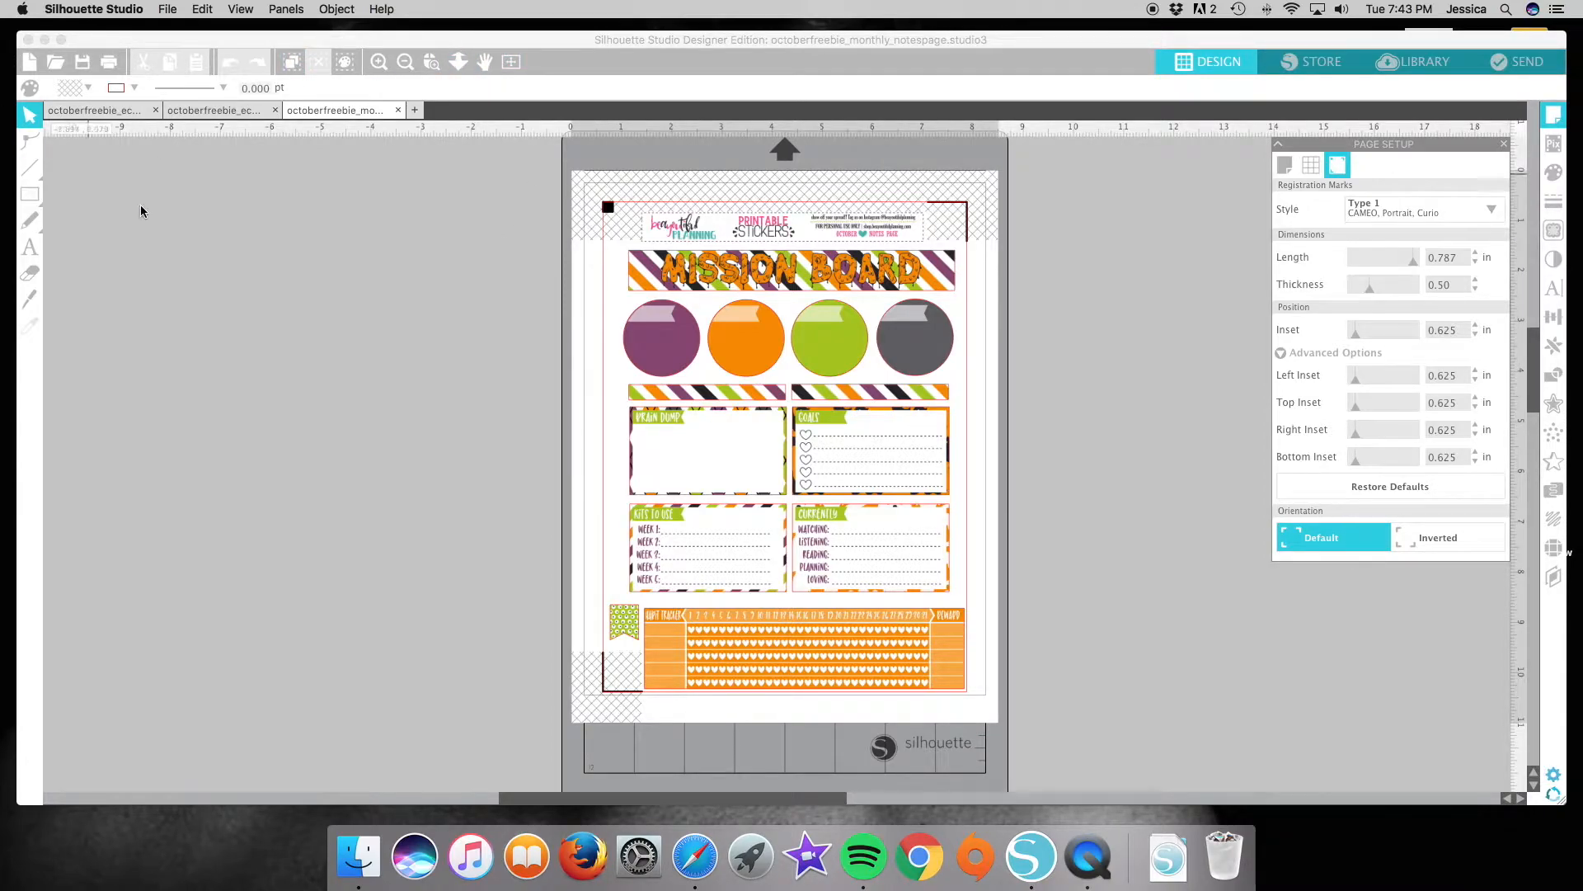
Start printing octoberfreebie_monthly_notespage on the Canon MP495 series and choose Plain Paper as the media type under Quality & Media.
click(286, 299)
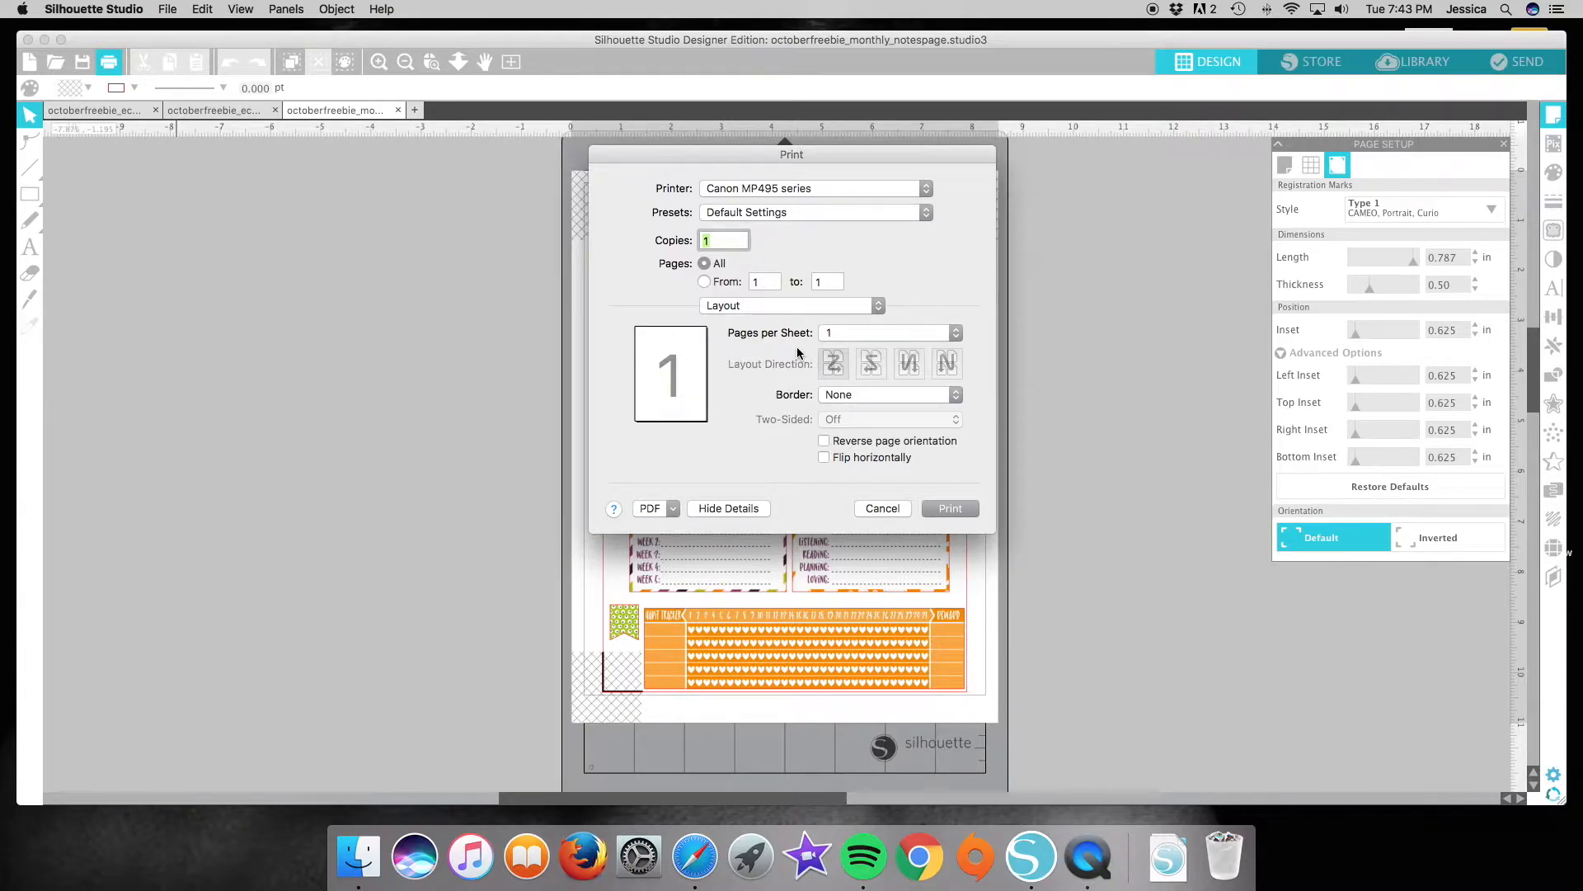
click(772, 307)
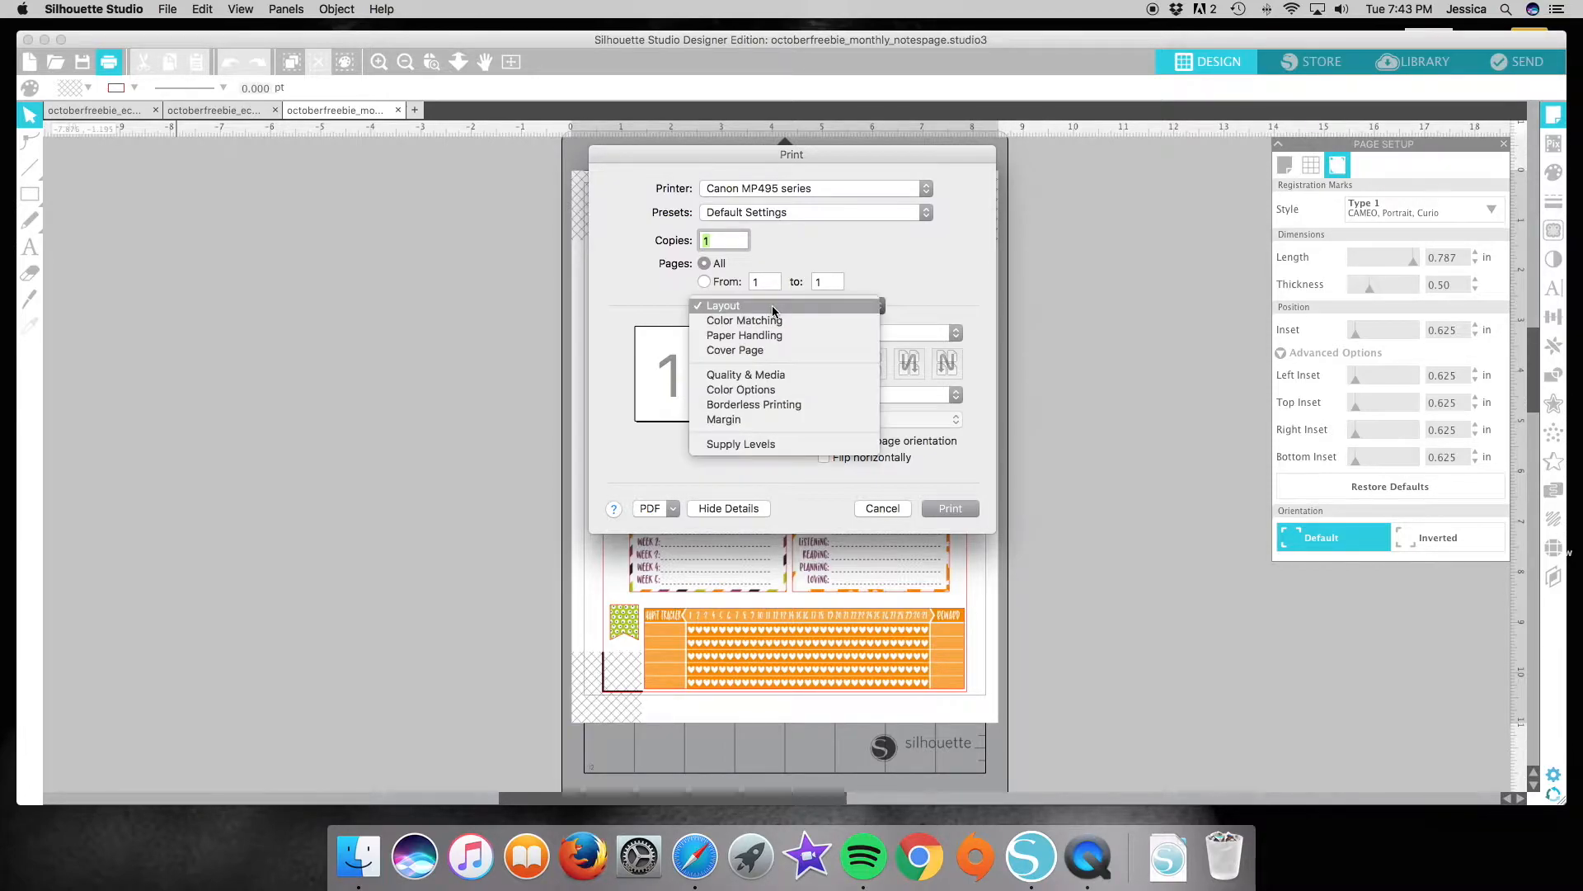
click(772, 372)
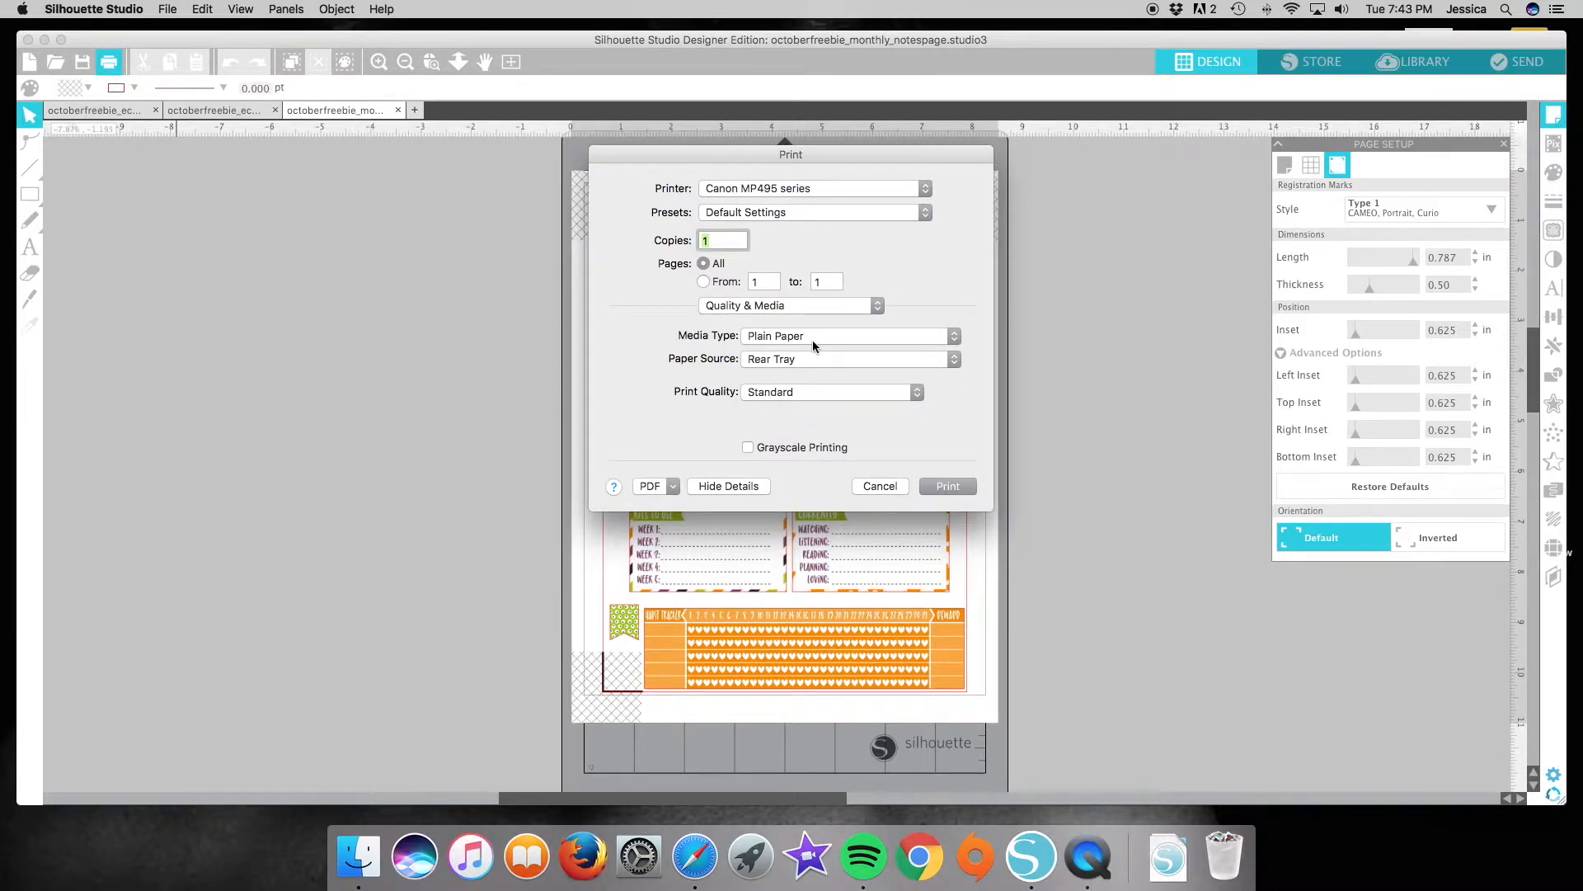
click(813, 336)
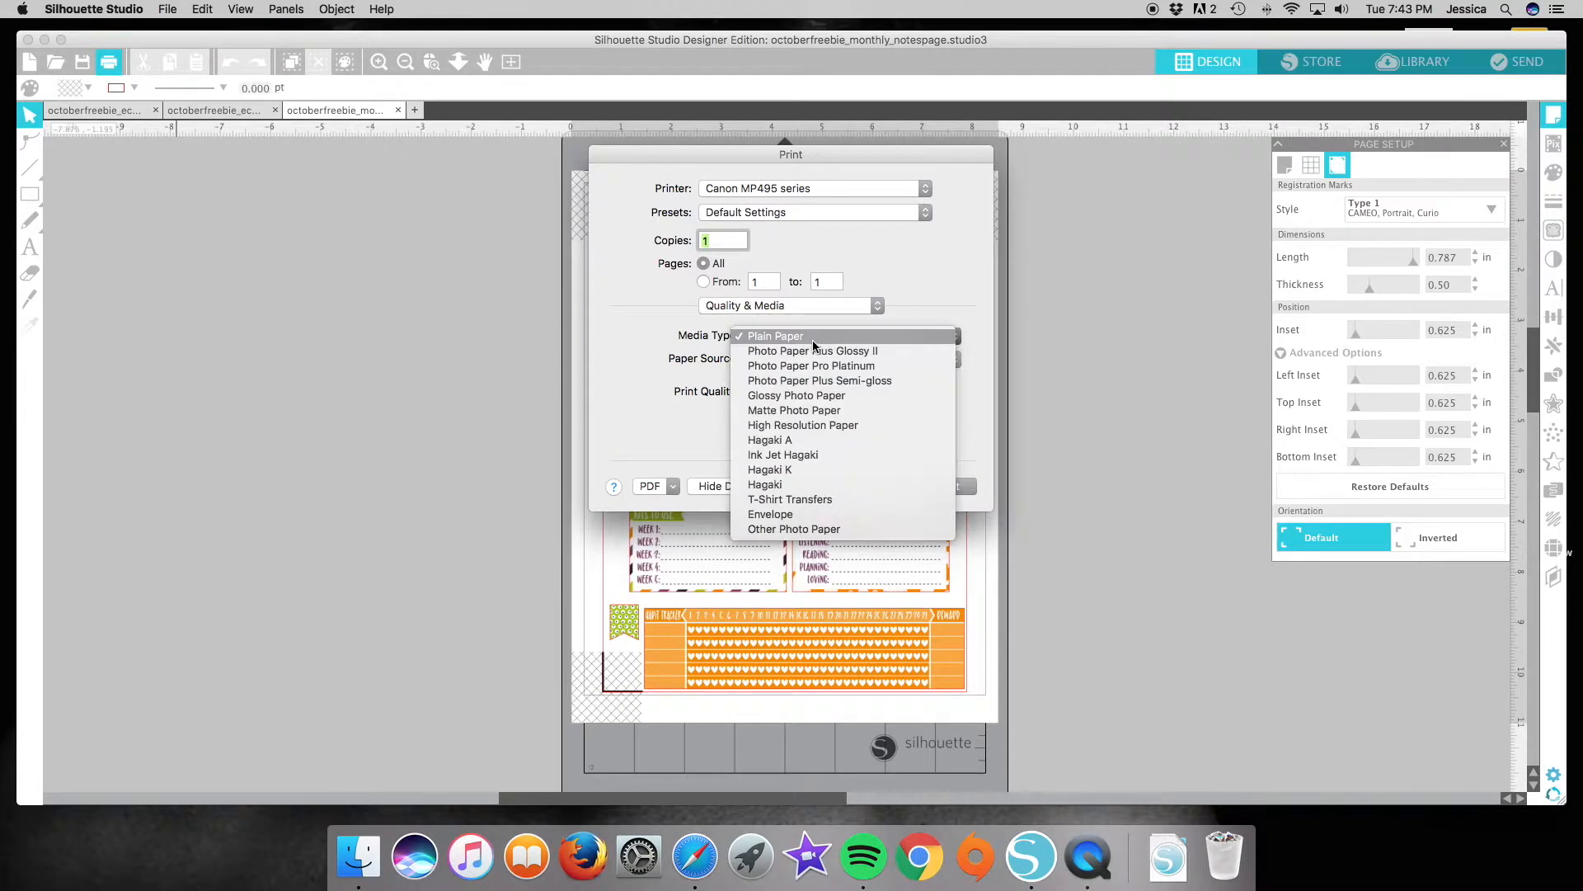
click(865, 338)
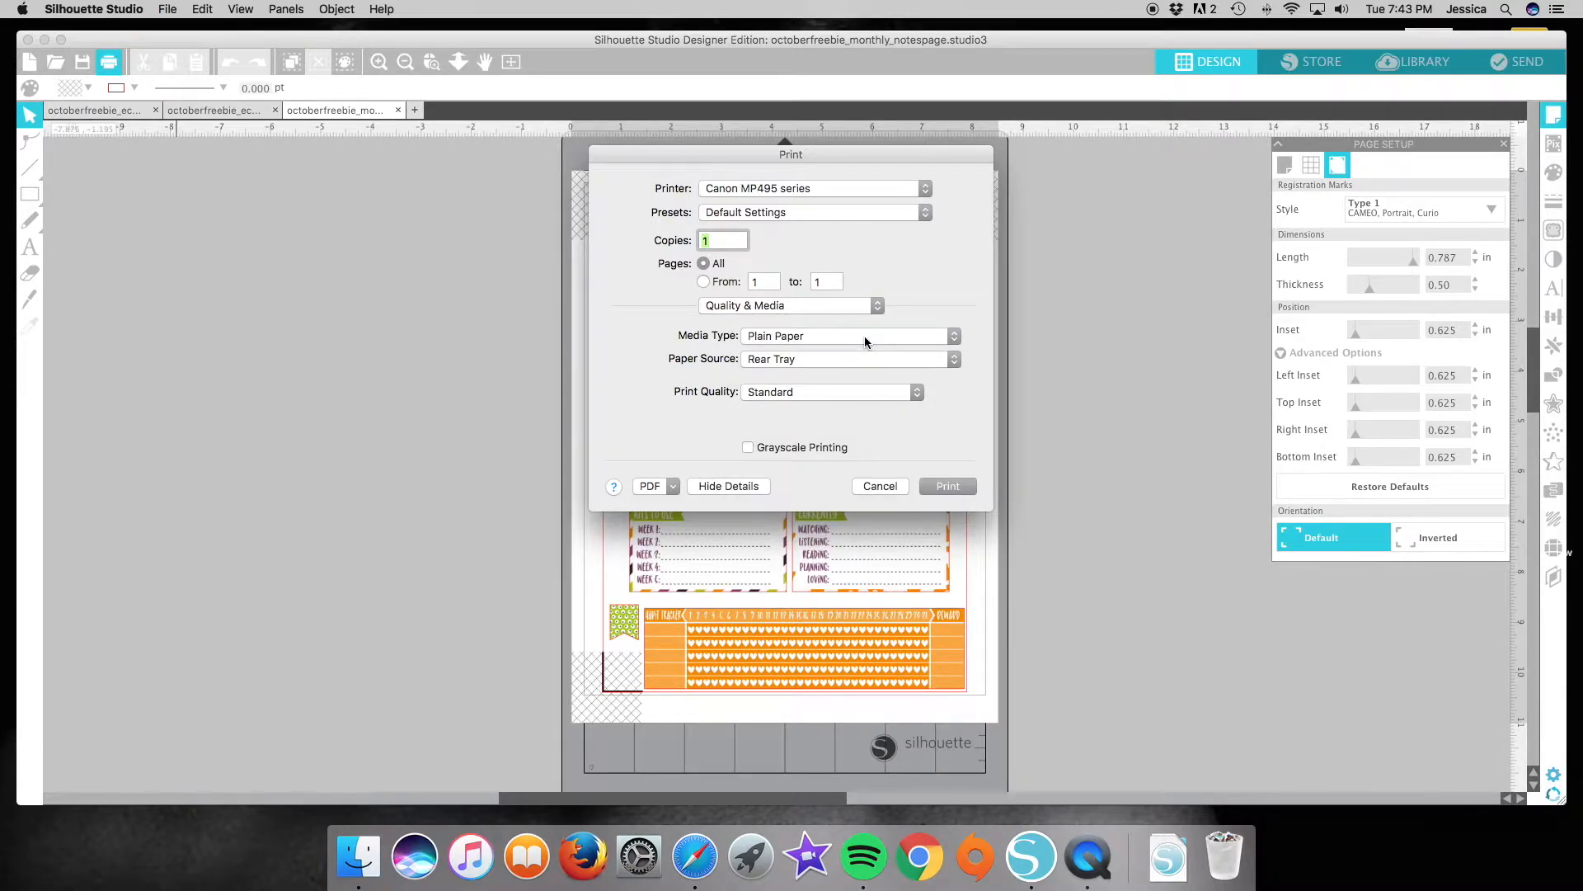
Set the print quality to Custom, raise it one notch toward Fine, and print the notes page.
click(798, 393)
click(796, 423)
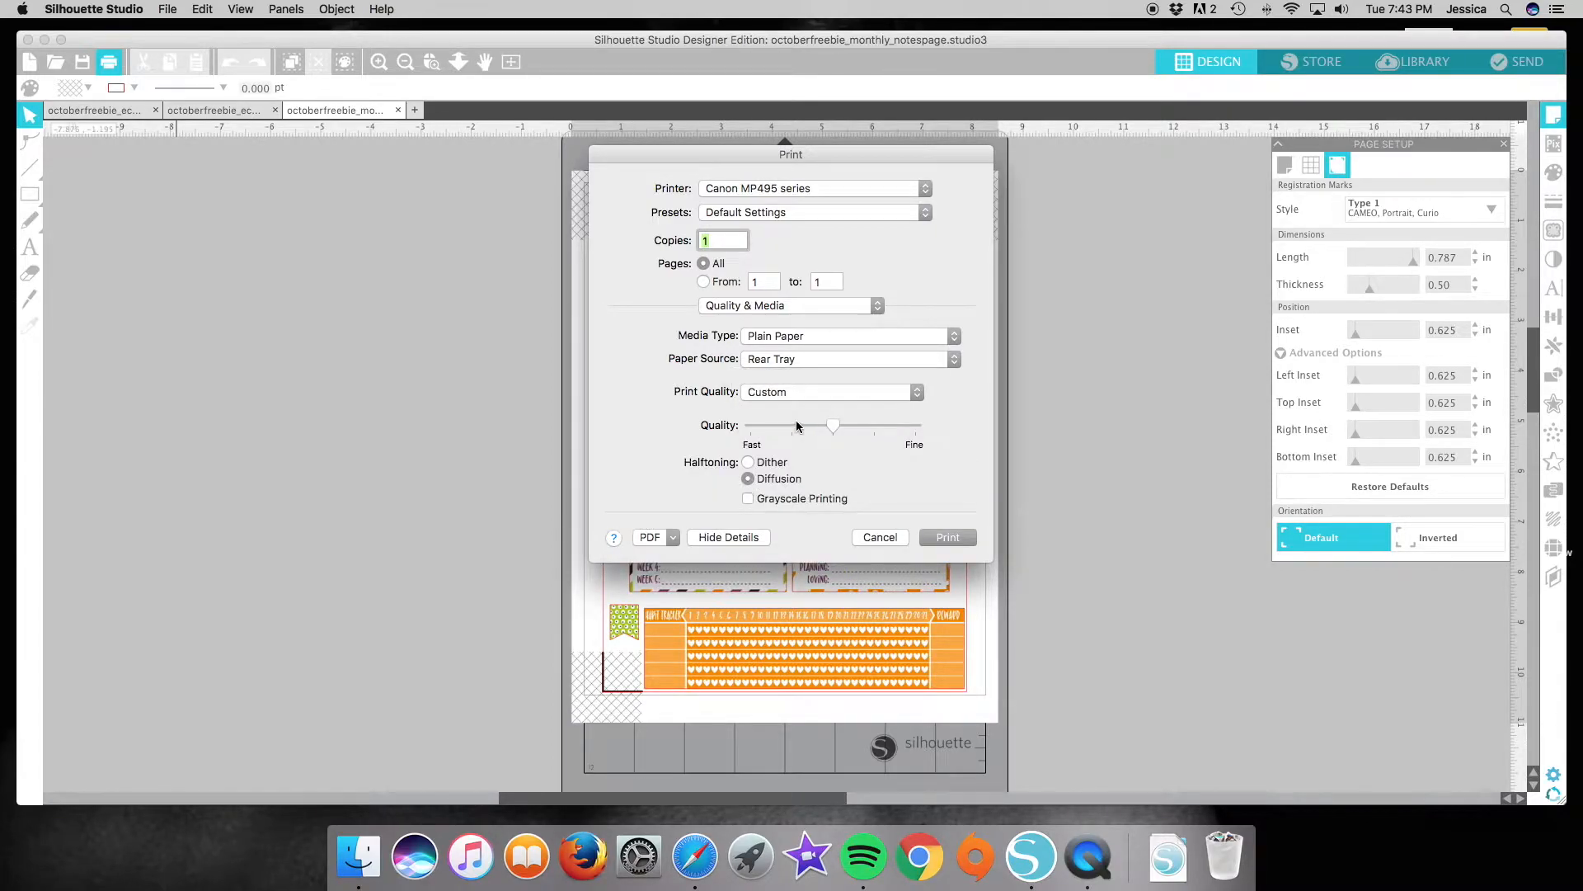
click(878, 423)
click(958, 536)
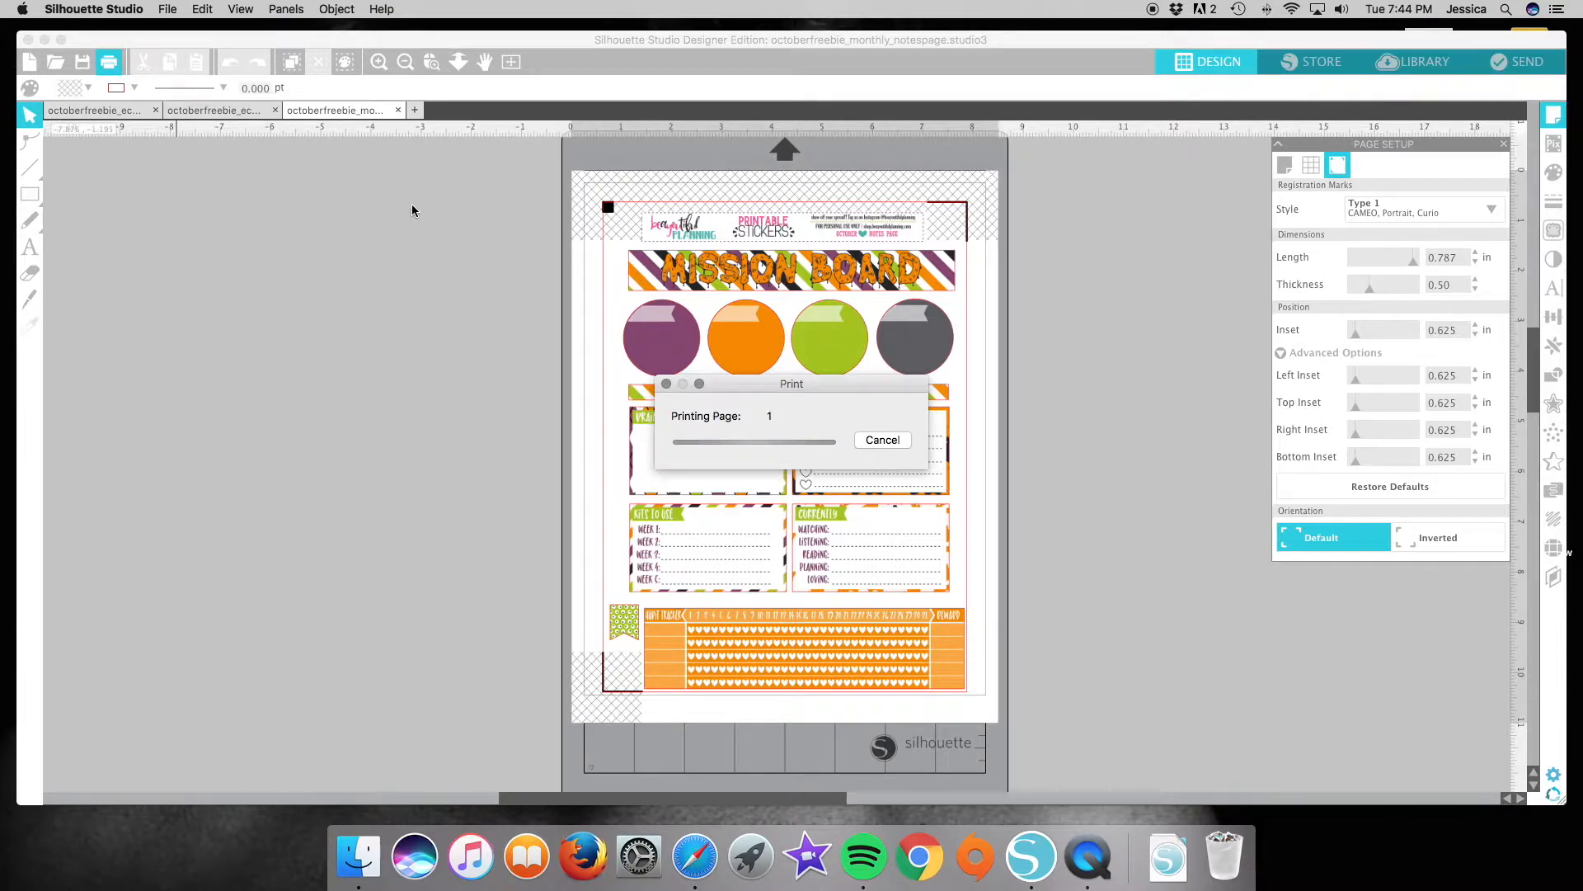
Print one copy of octoberfreebie_ec2 on the Canon MP495 series with the default settings.
click(216, 111)
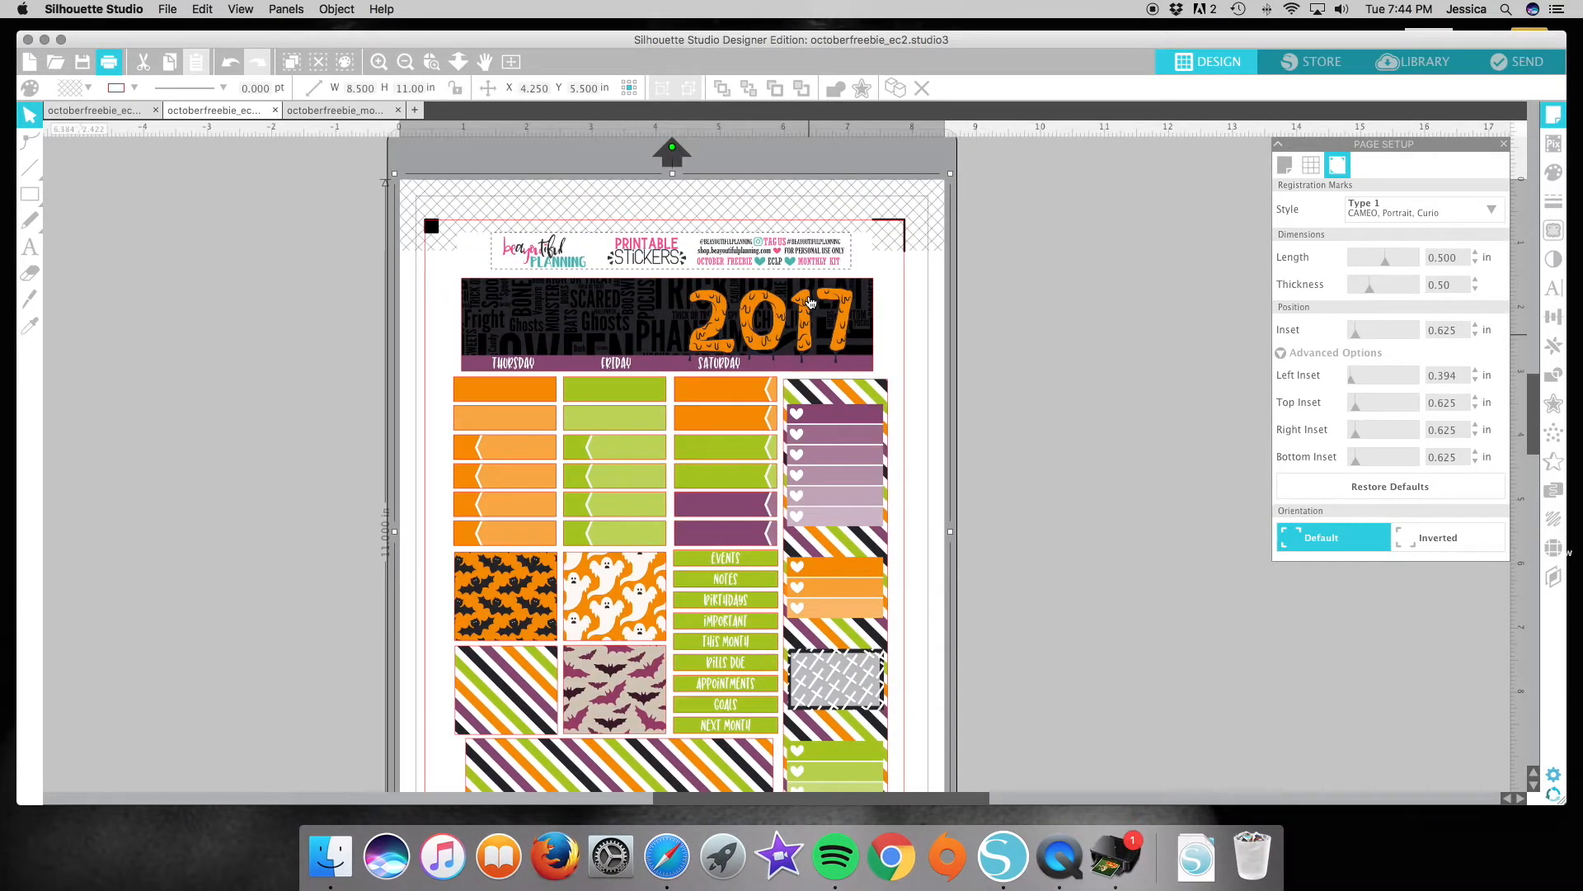
click(108, 62)
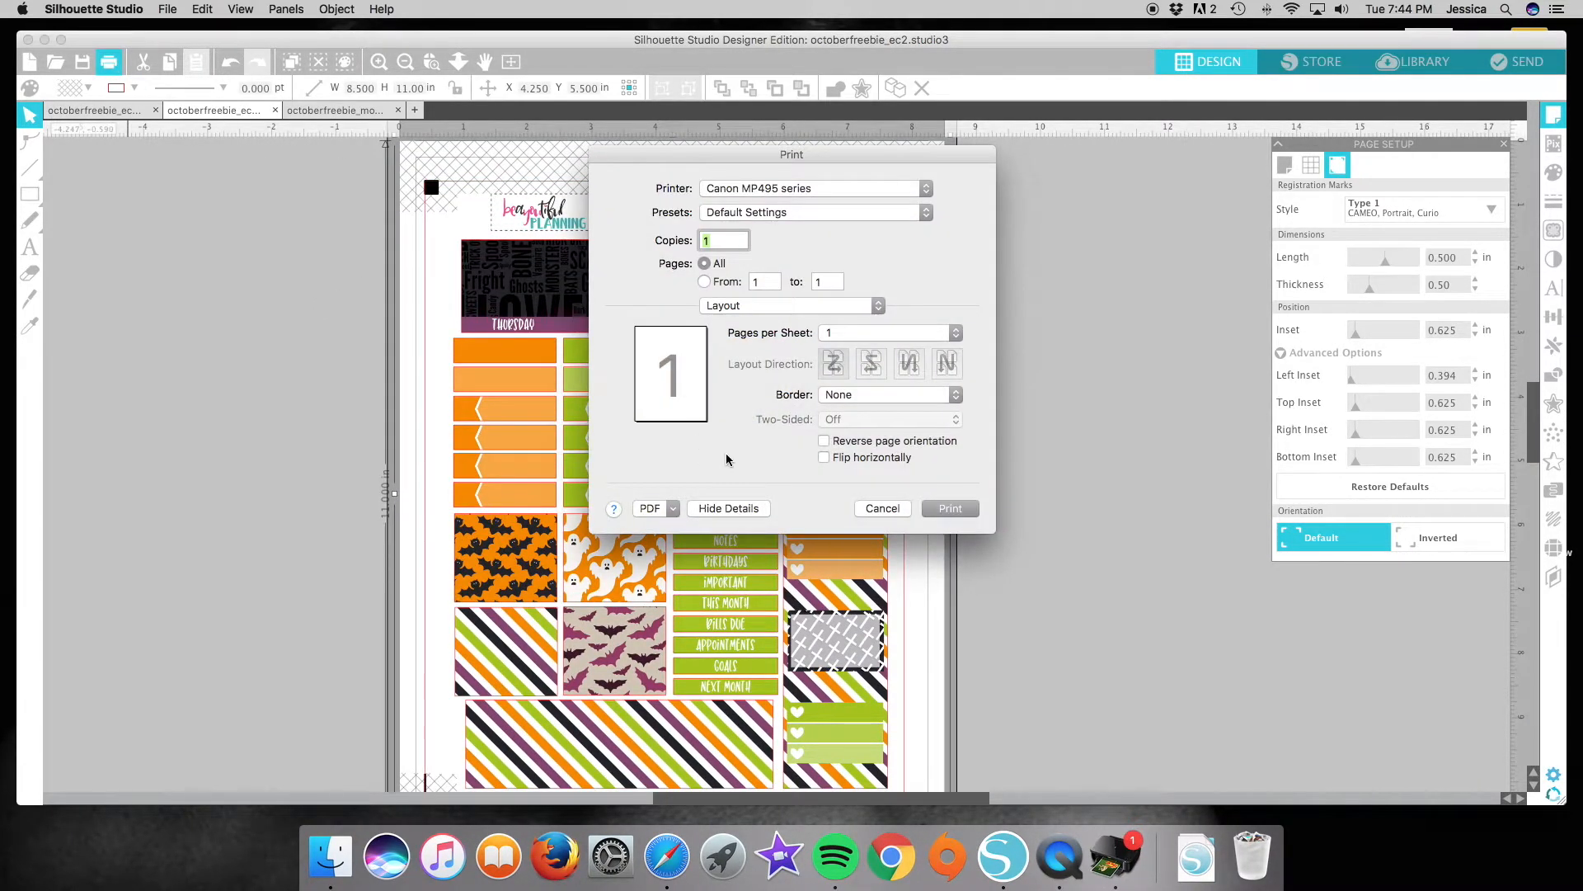
click(957, 509)
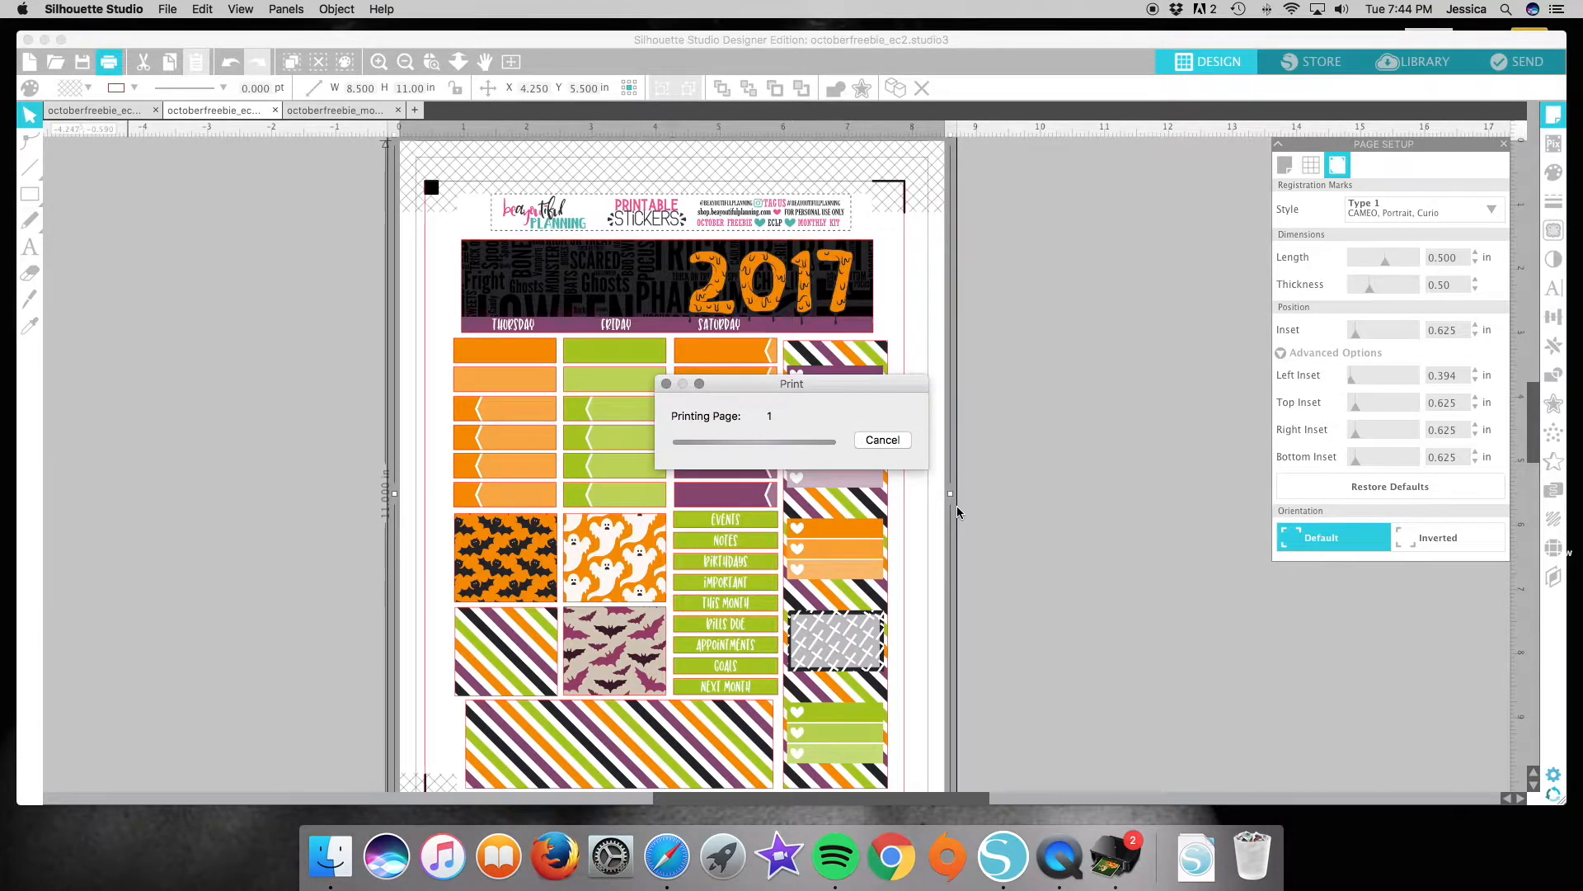
Print one copy of octoberfreebie_ec1 with the default settings, and bring octoberfreebie_monthly_notespage back up.
click(108, 111)
click(108, 62)
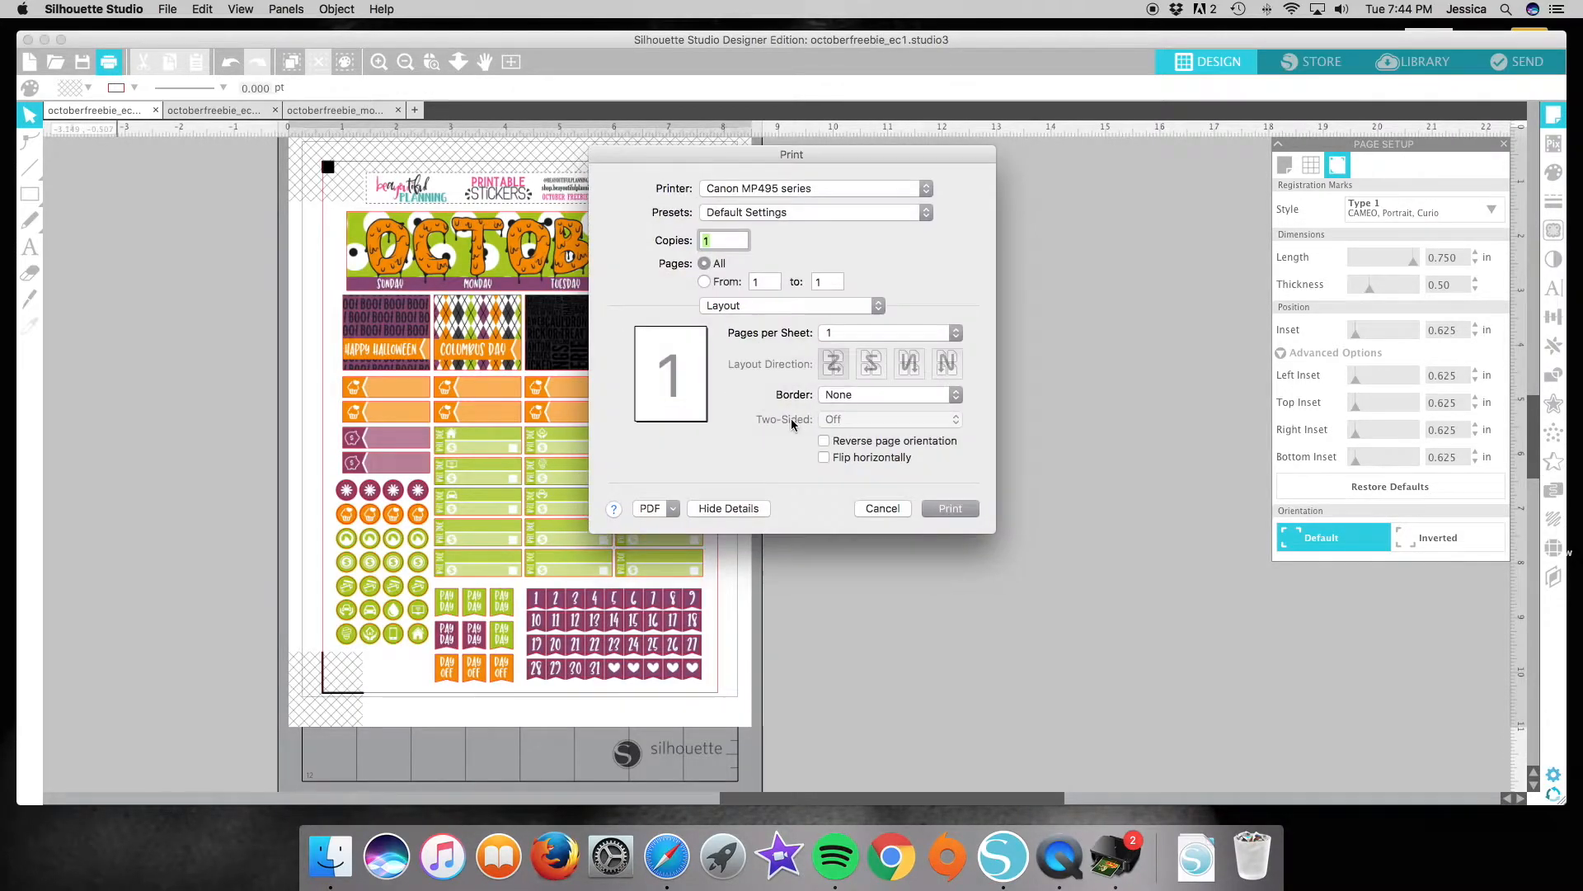
click(971, 512)
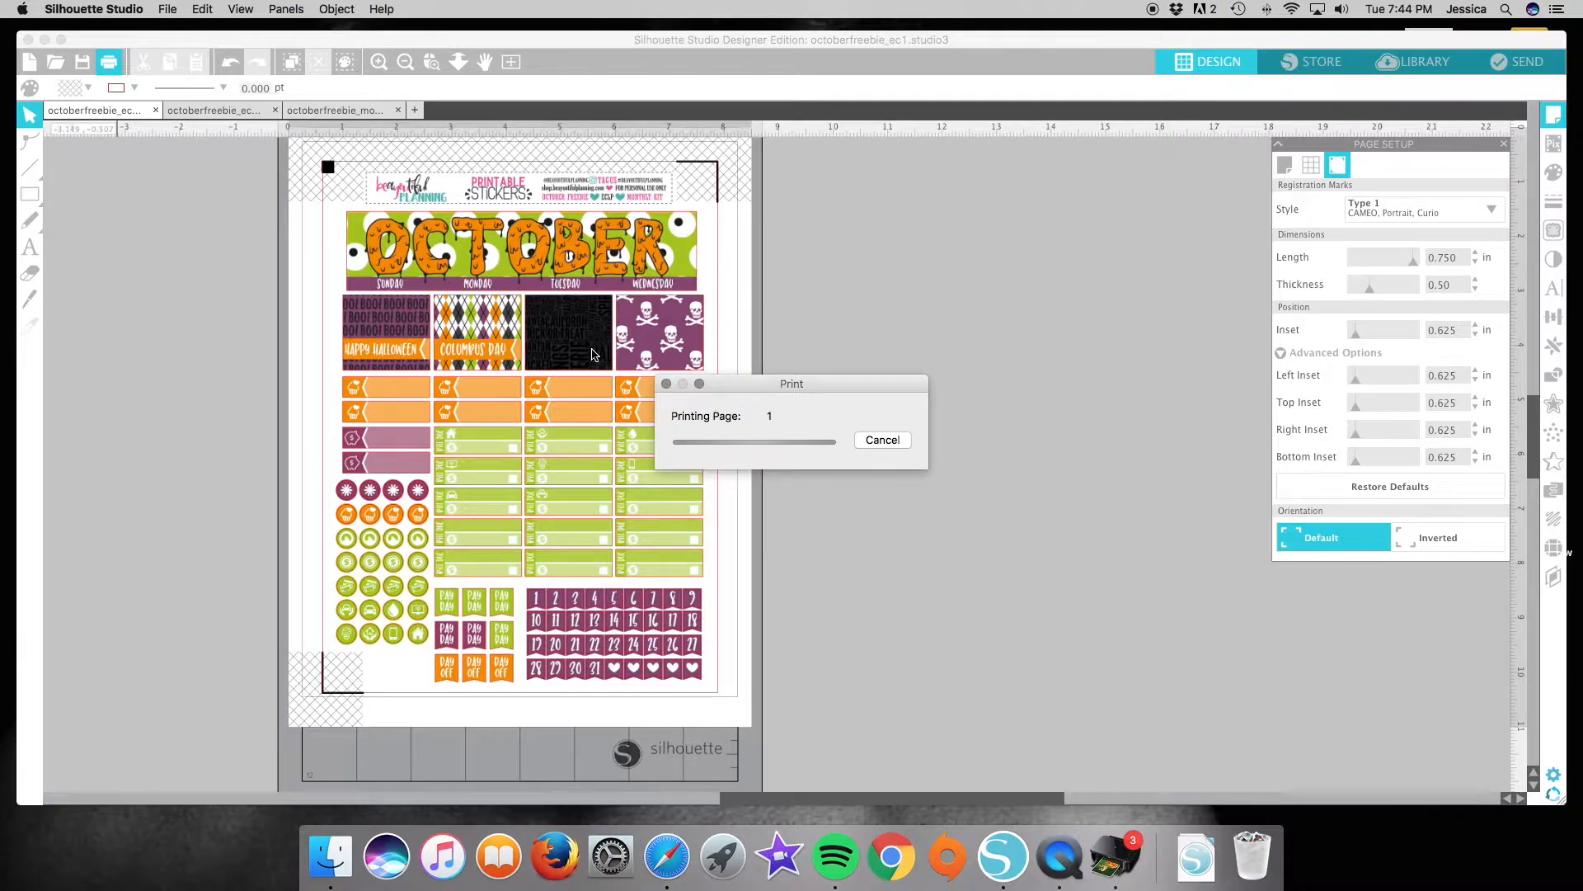
click(353, 110)
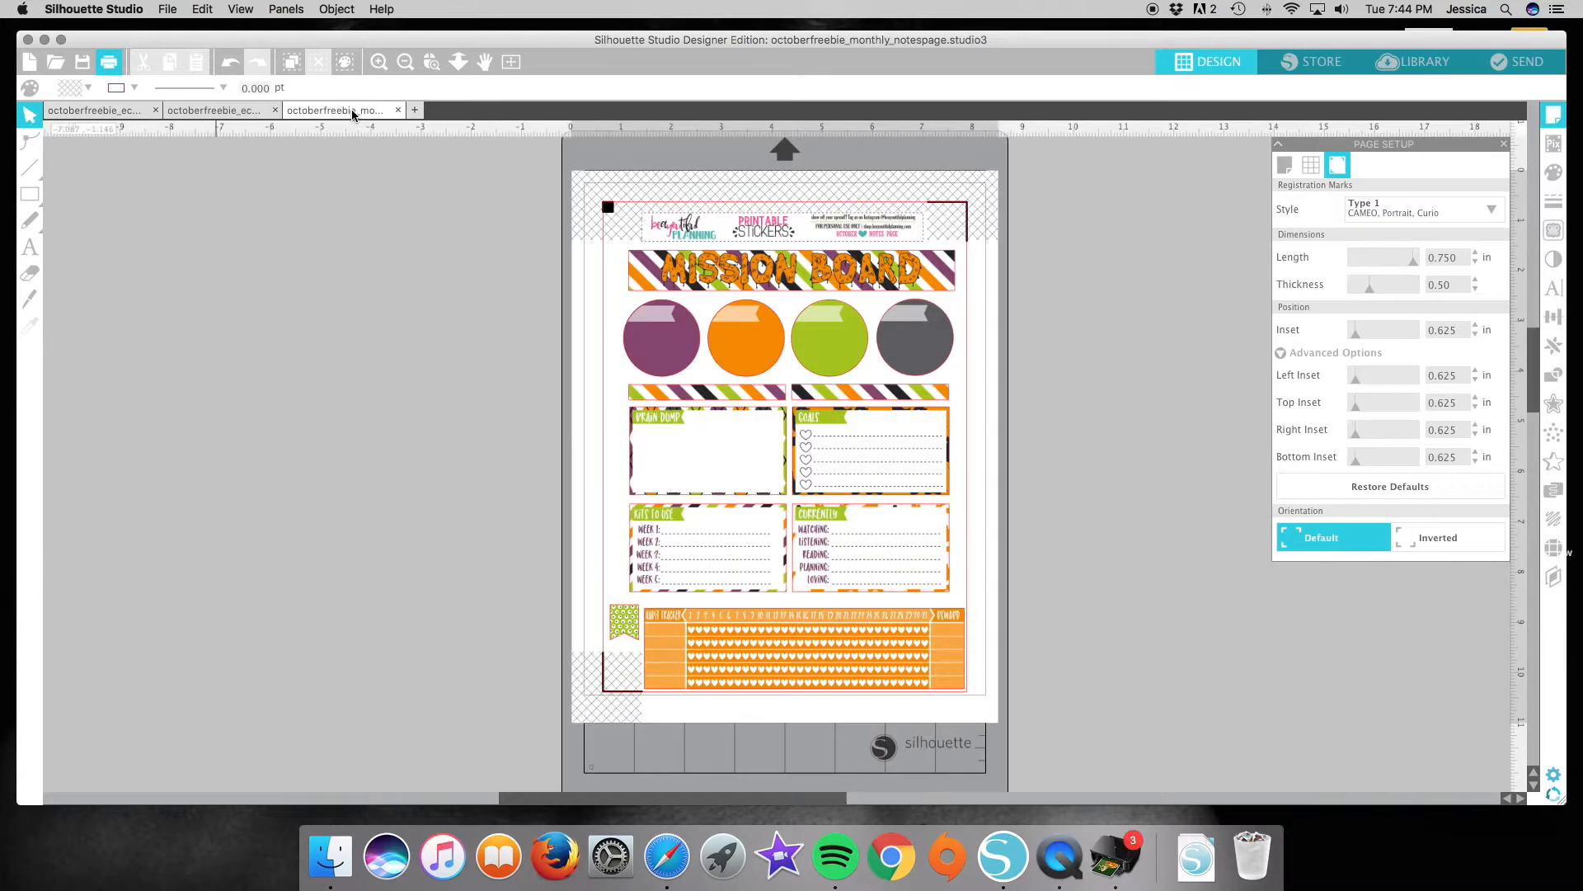
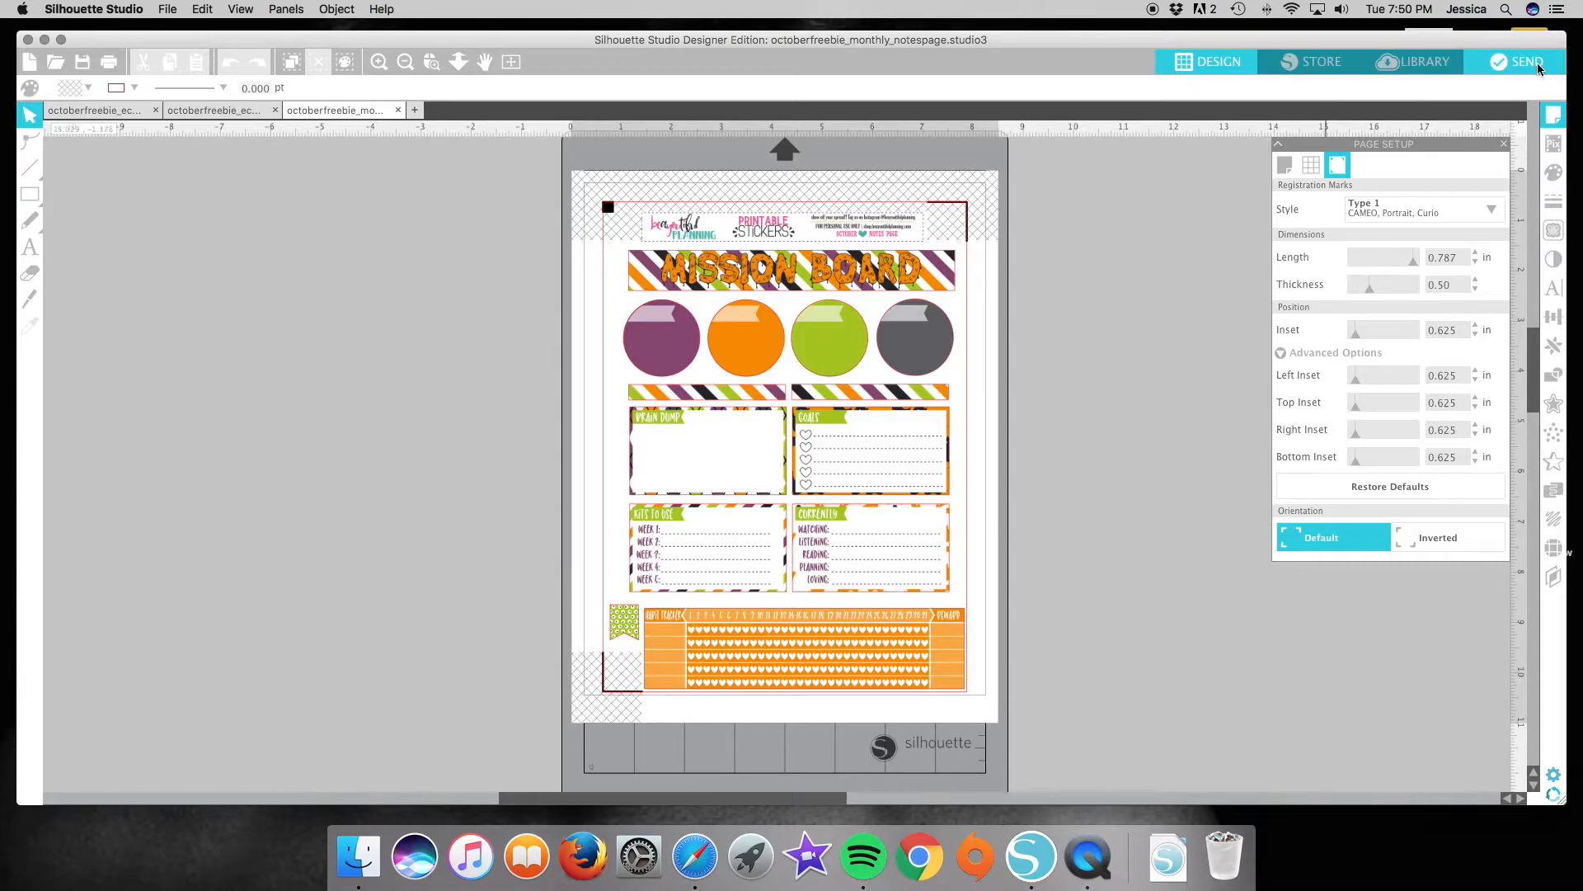
Open the cut settings for the notes page and choose Sticker Paper, White as the material type.
click(1538, 69)
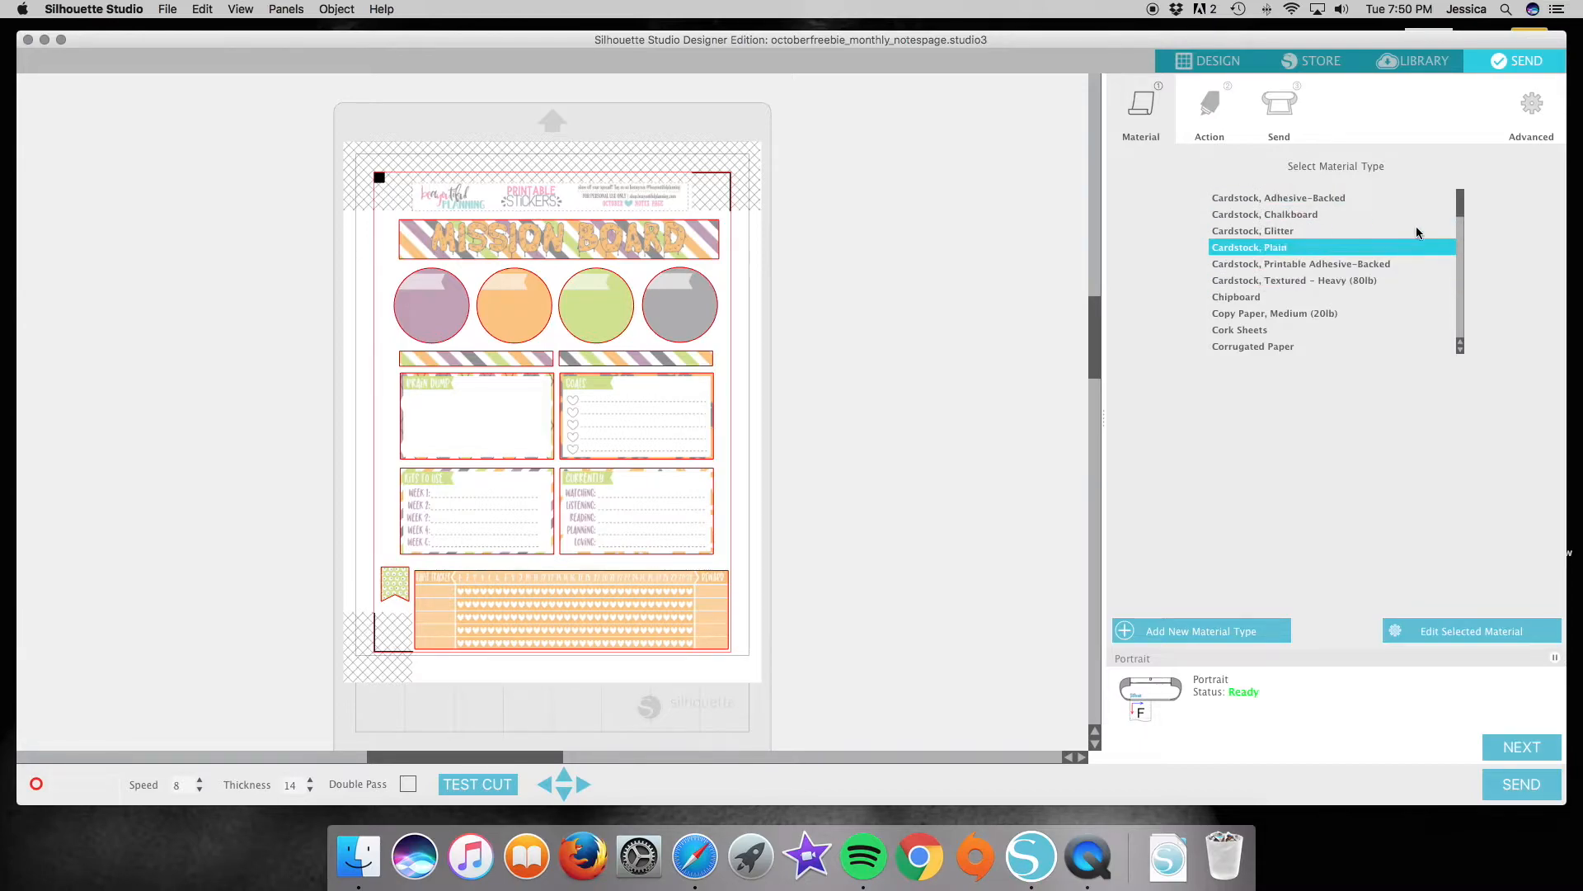
drag(1460, 202, 1465, 368)
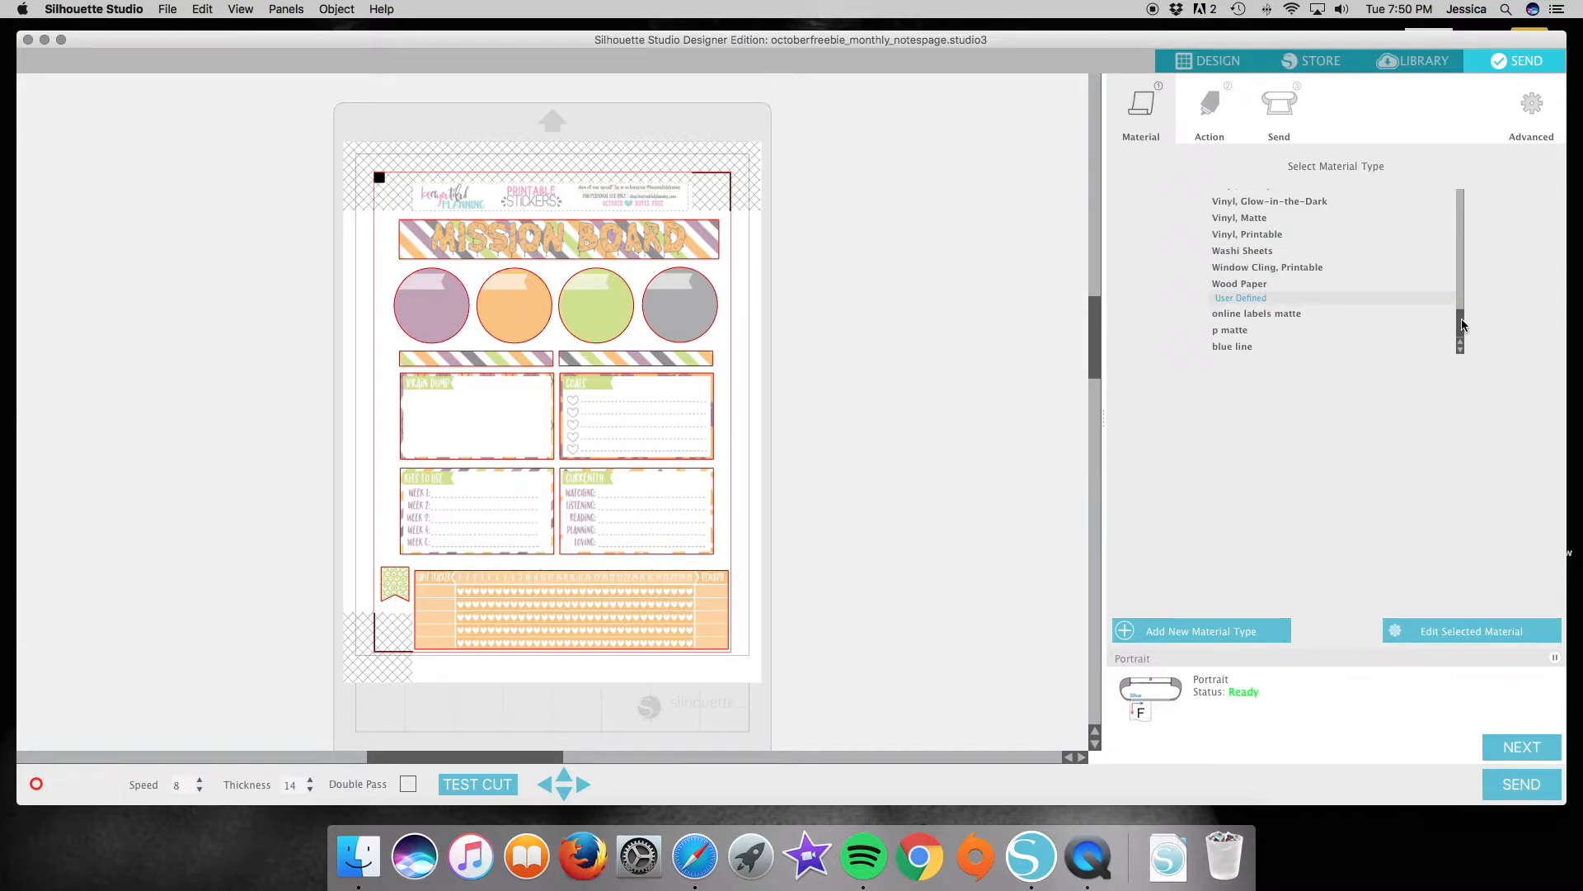
scroll(1378, 262, up, 3)
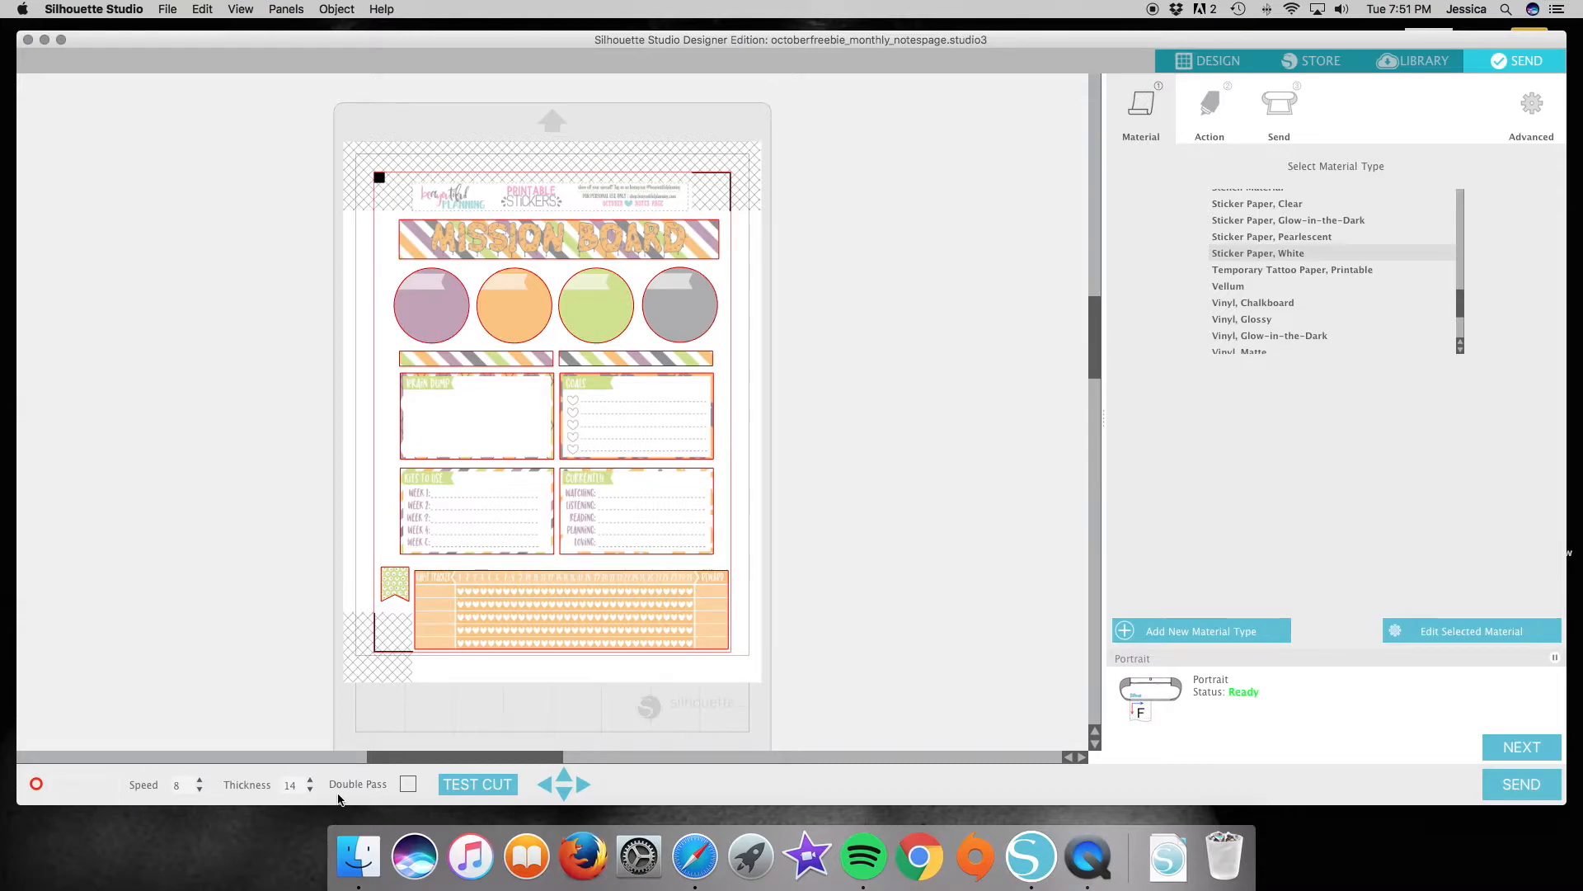
Review the line-color actions, toggle the RGB (244,0,0) cut off and back on, and send the notes page to the Portrait for cutting.
click(1210, 103)
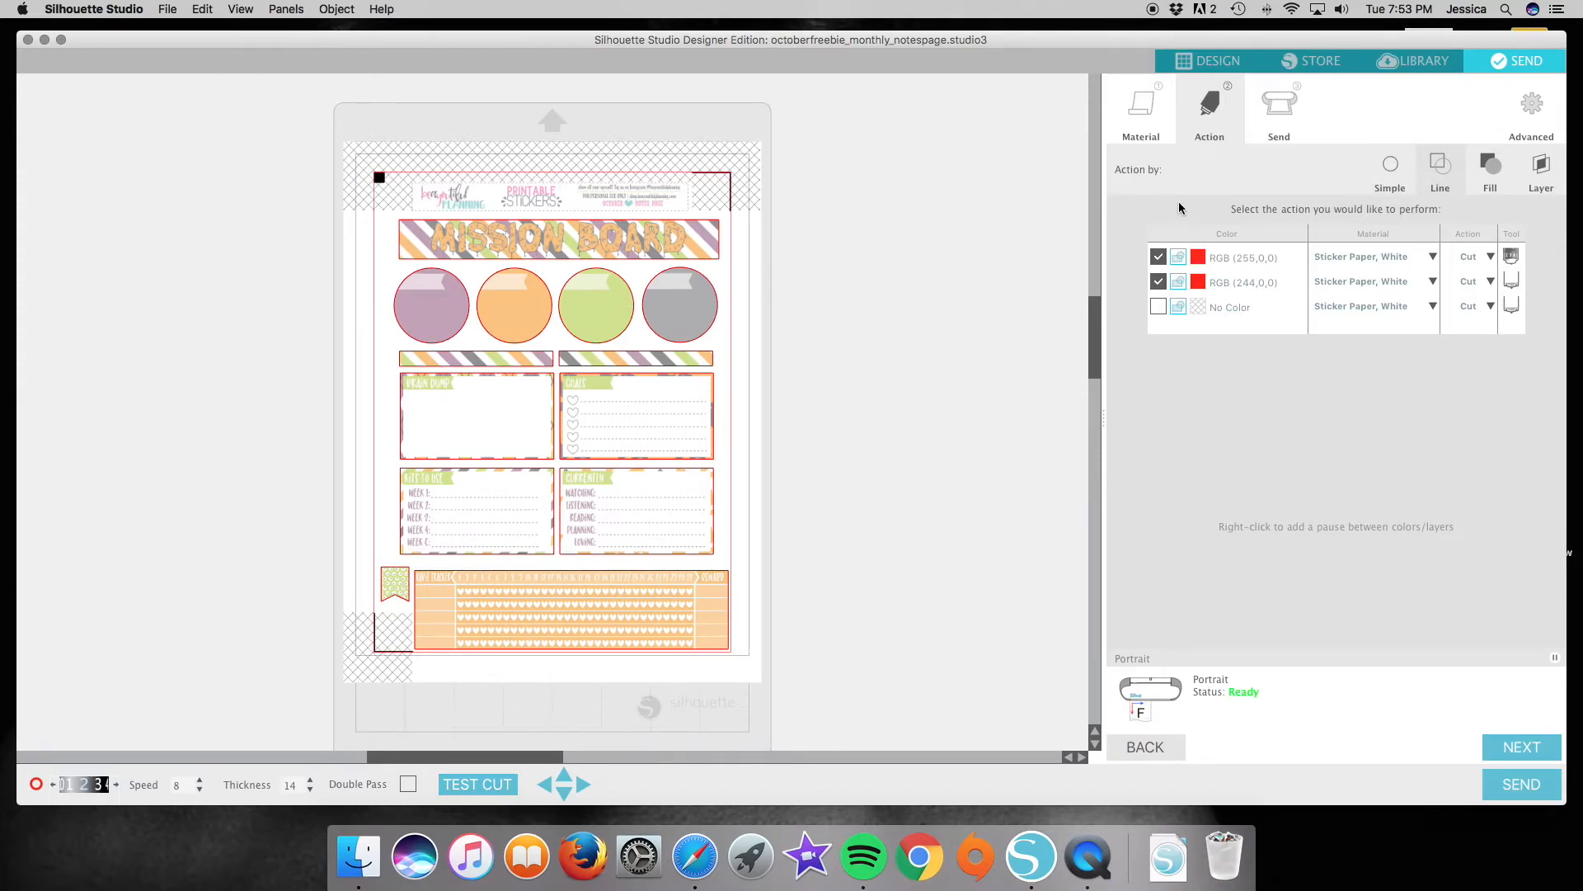
click(1431, 256)
click(1158, 282)
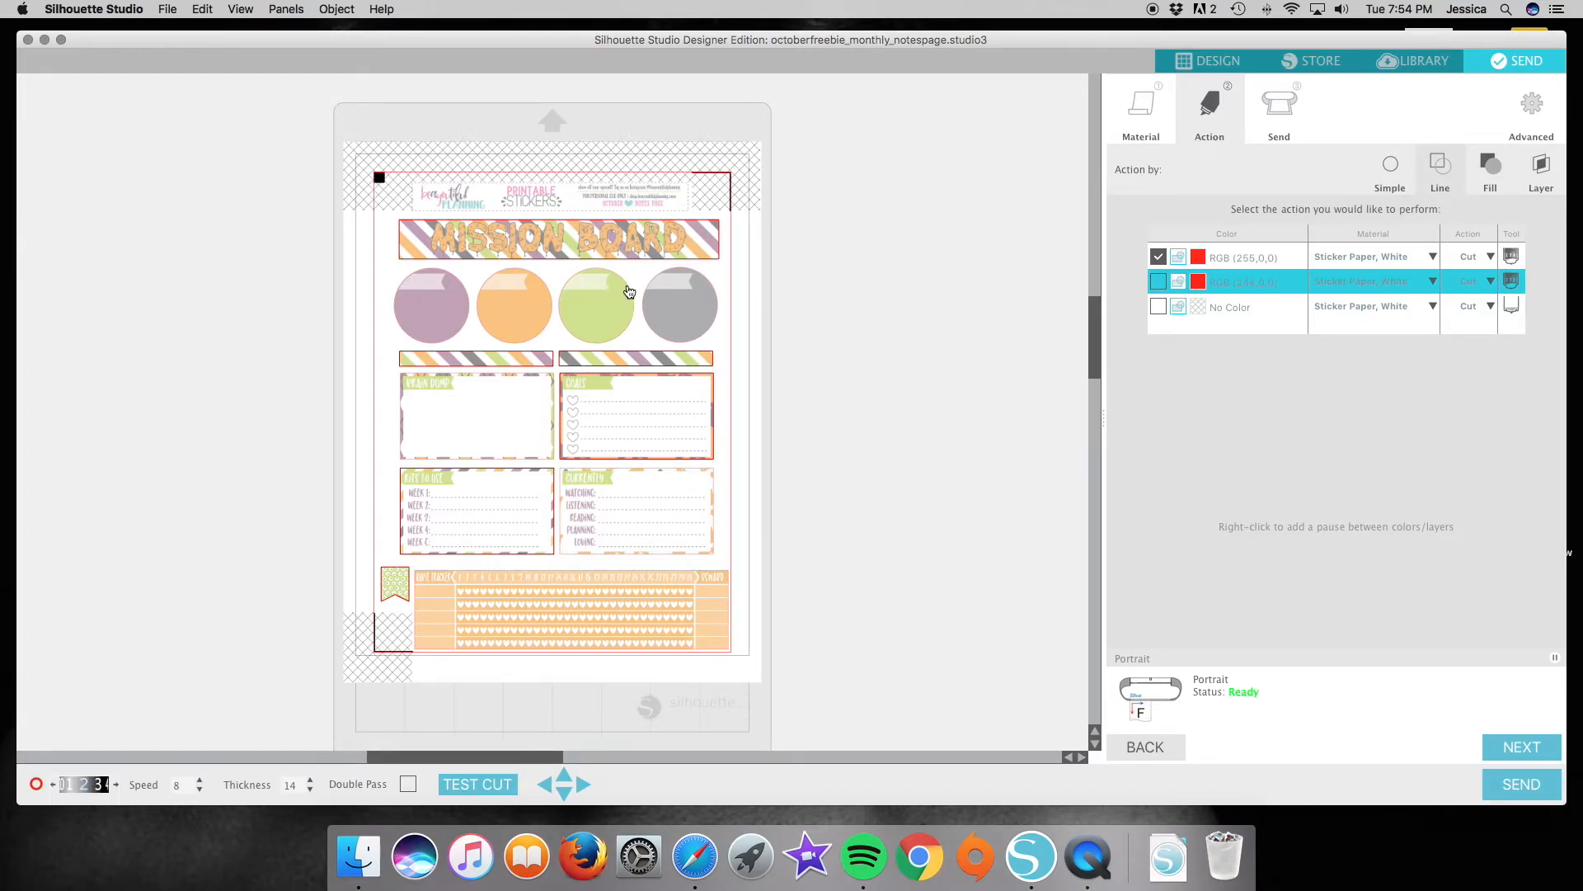
click(1158, 282)
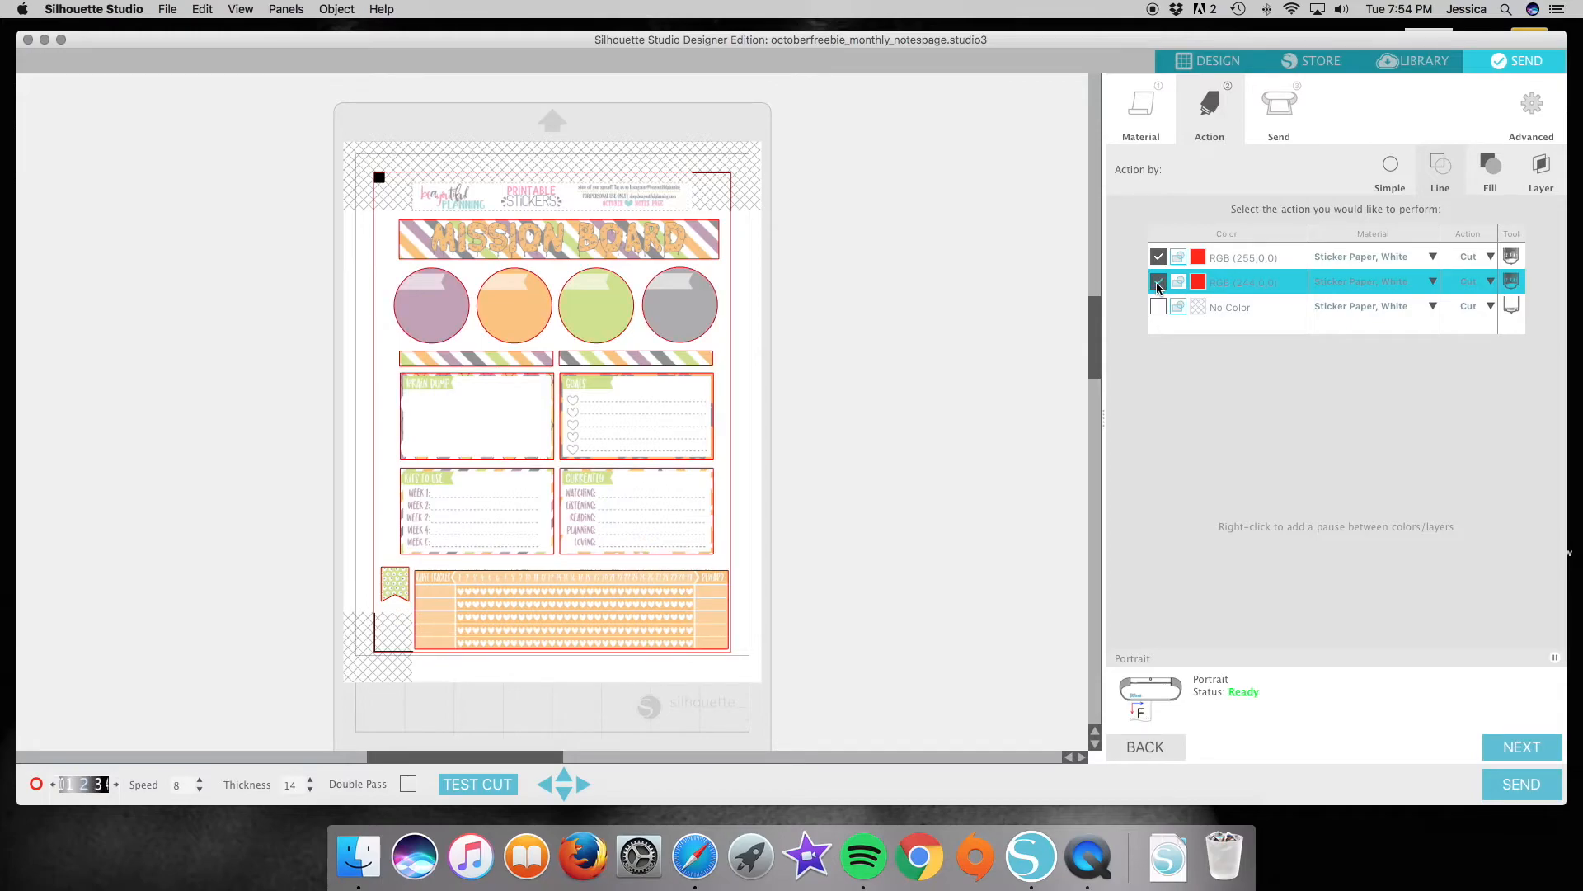
shift+click(1356, 311)
click(1539, 790)
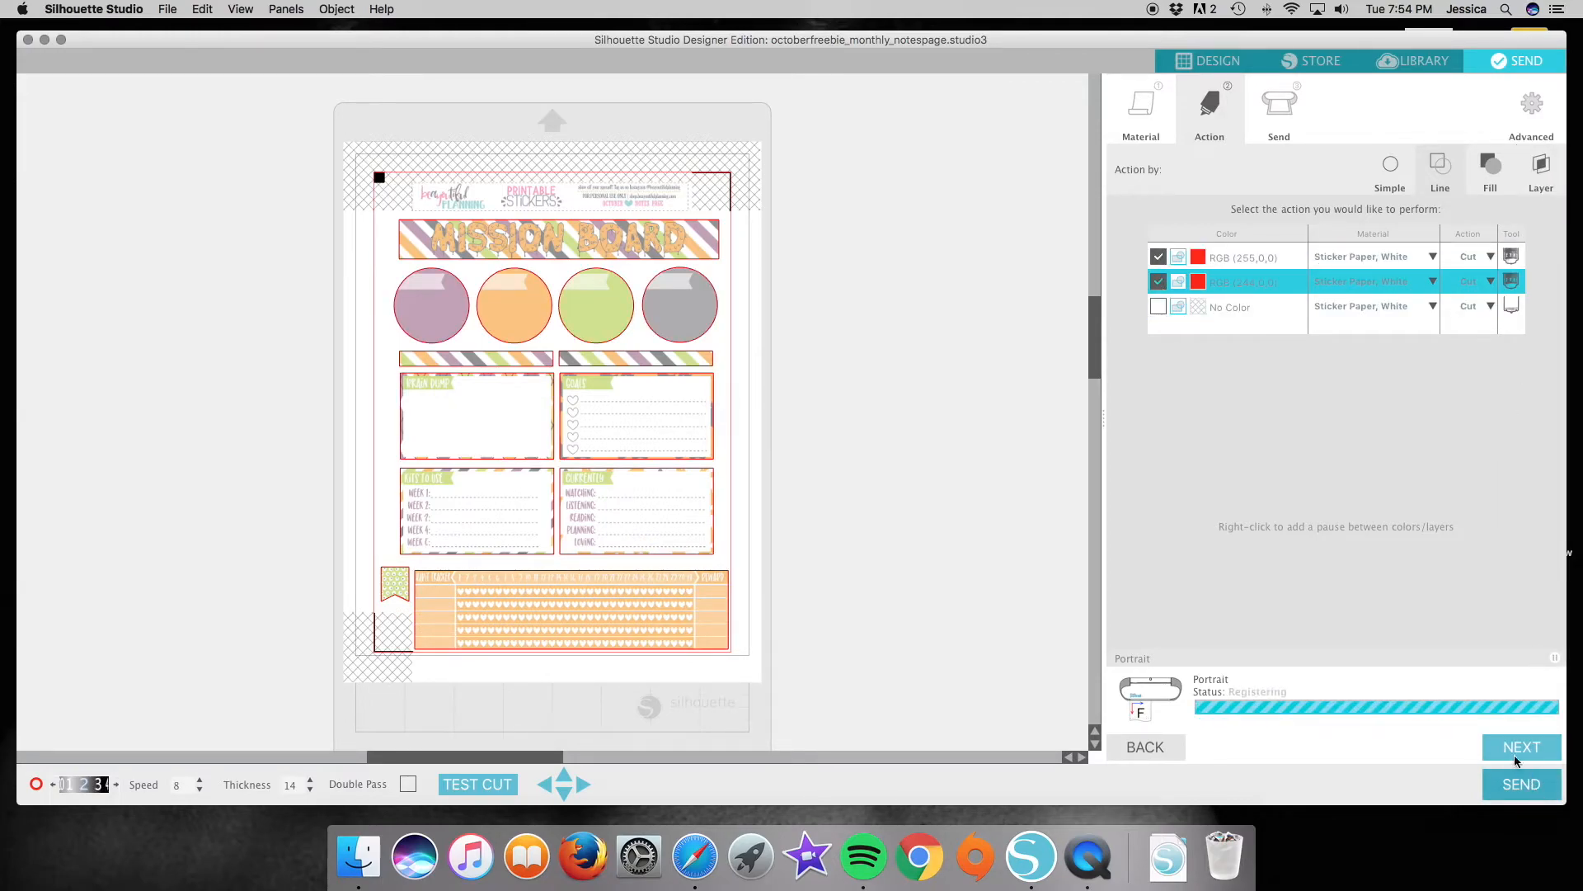